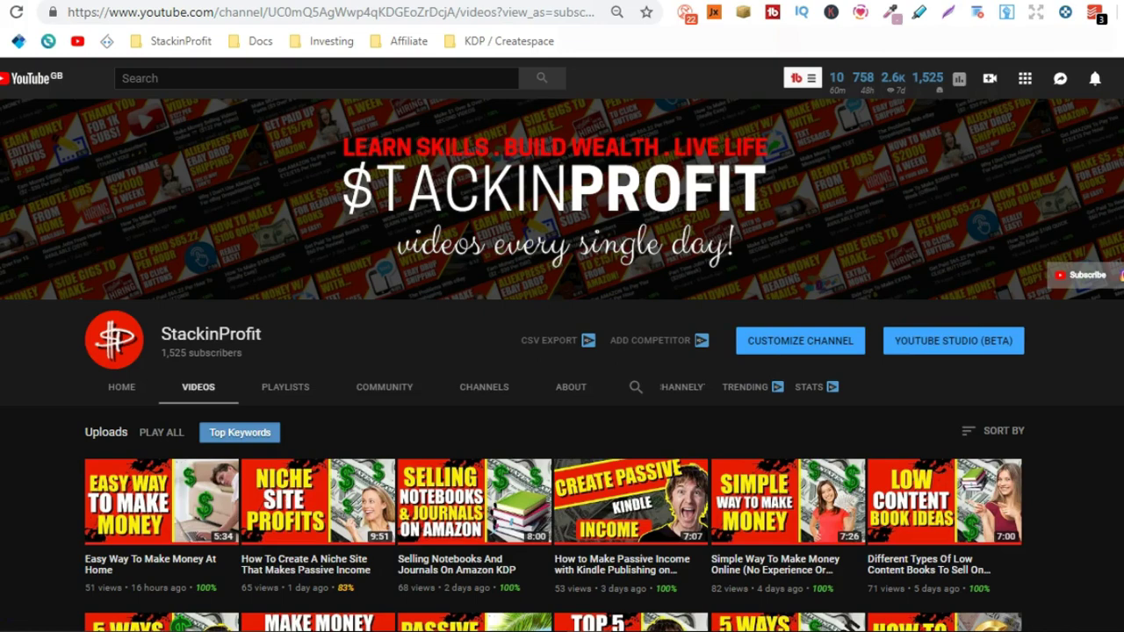
Scroll through the StackinProfit channel's list of uploaded videos
scroll(562, 365, down, 4)
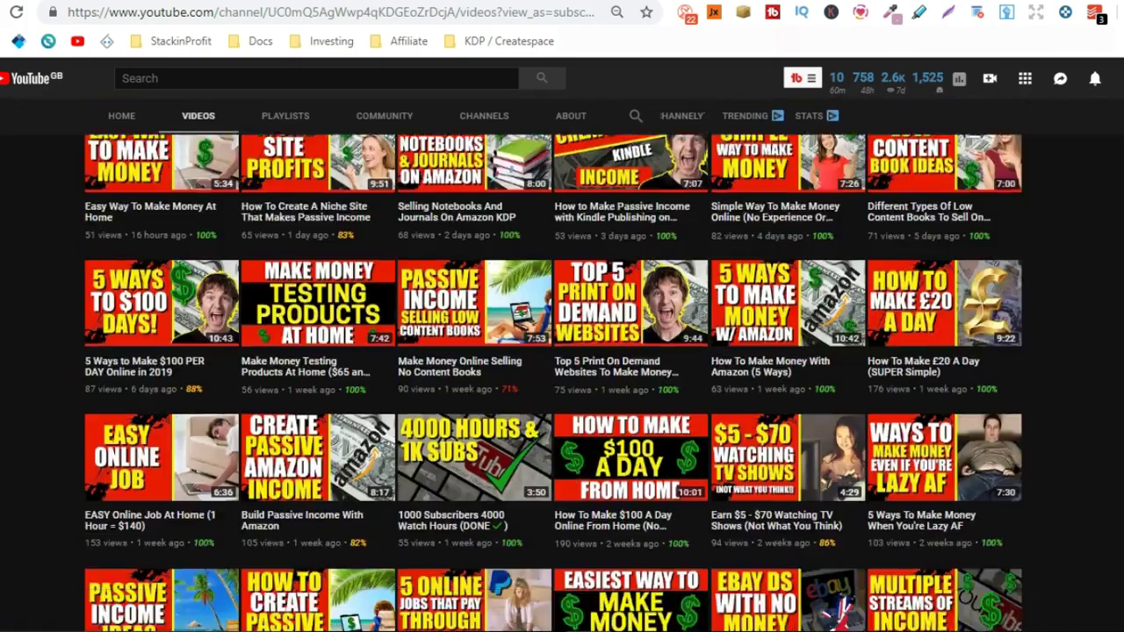
scroll(562, 365, down, 2)
scroll(563, 366, up, 6)
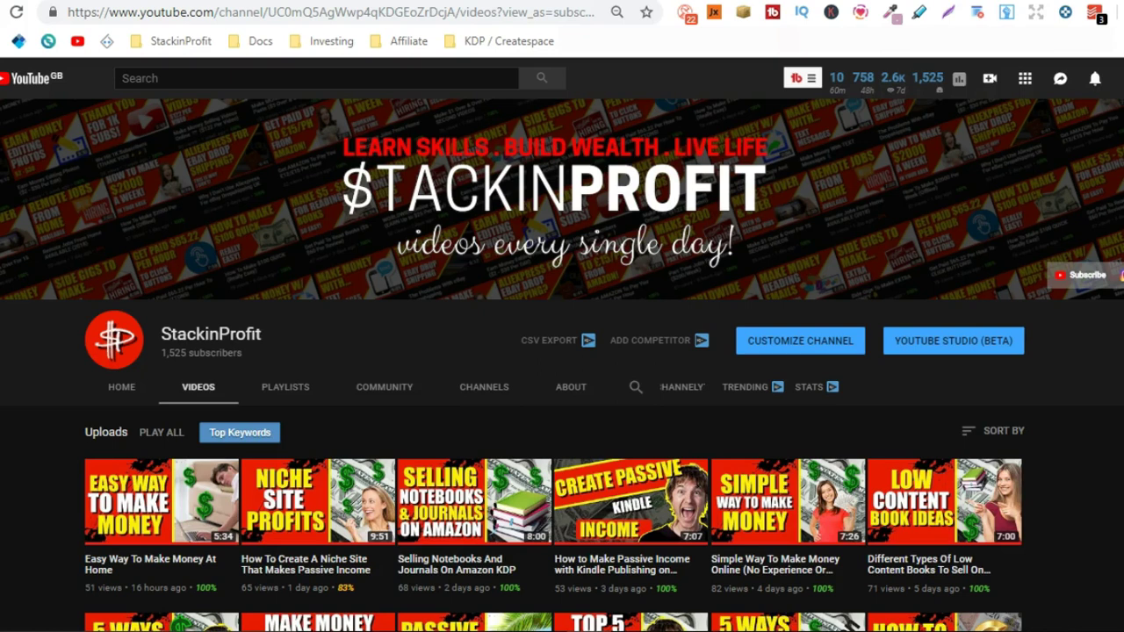
key(ctrl+Tab)
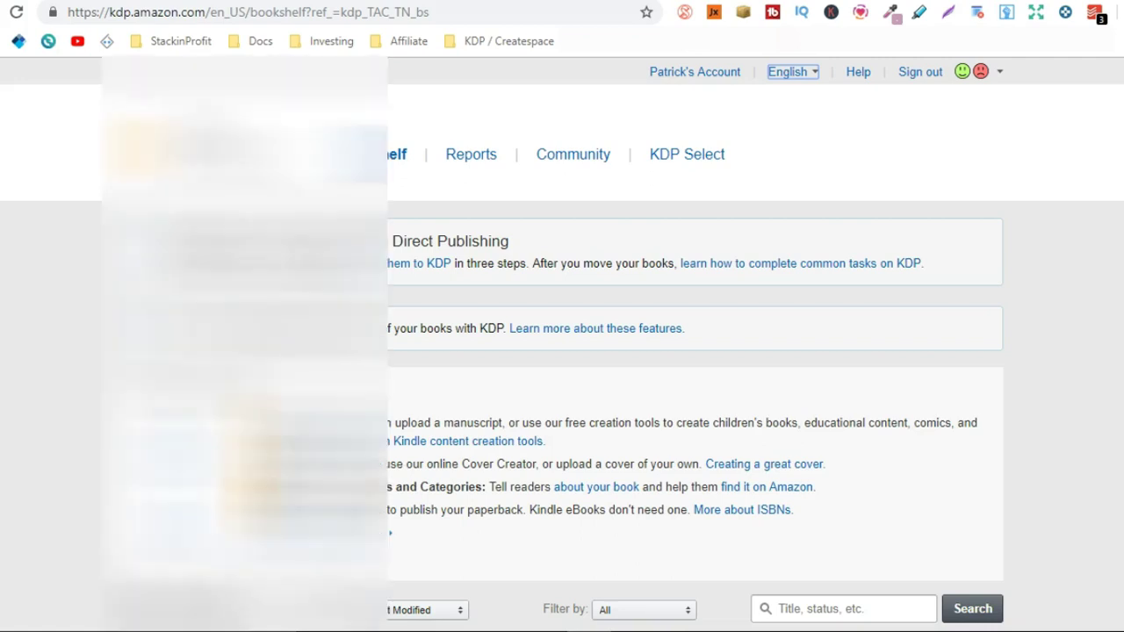
scroll(694, 352, down, 15)
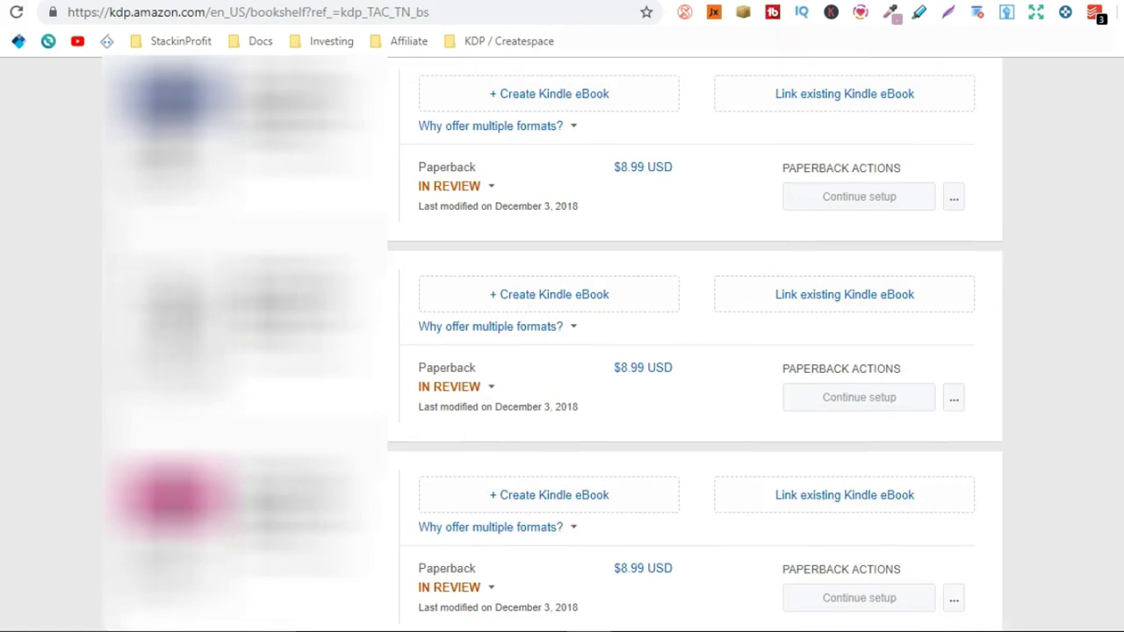
scroll(996, 291, down, 1)
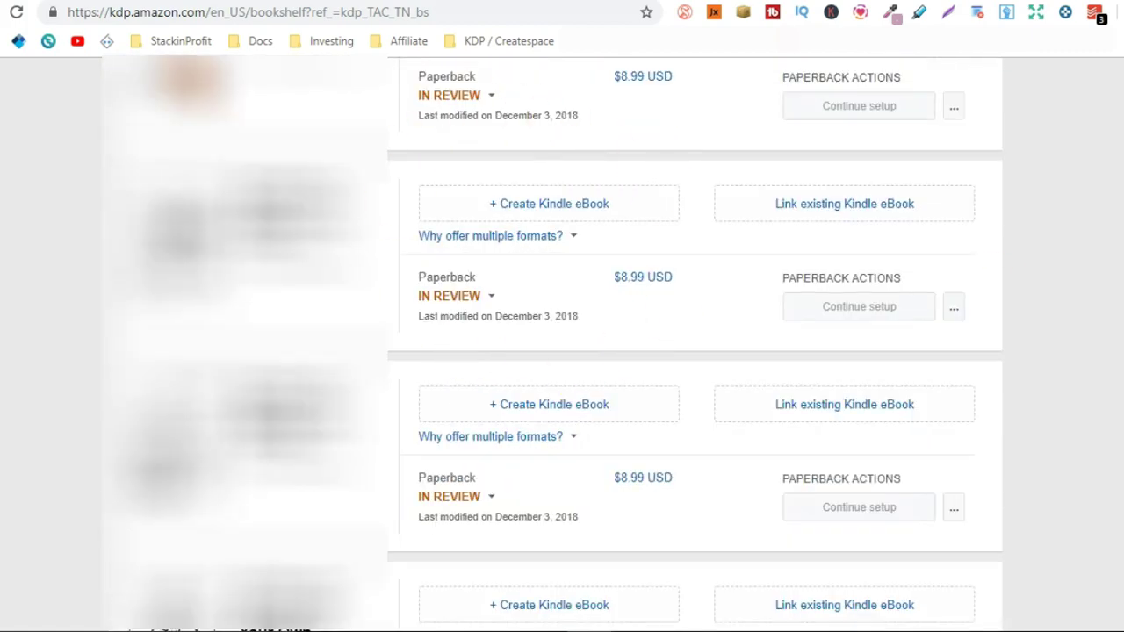
scroll(694, 352, down, 2)
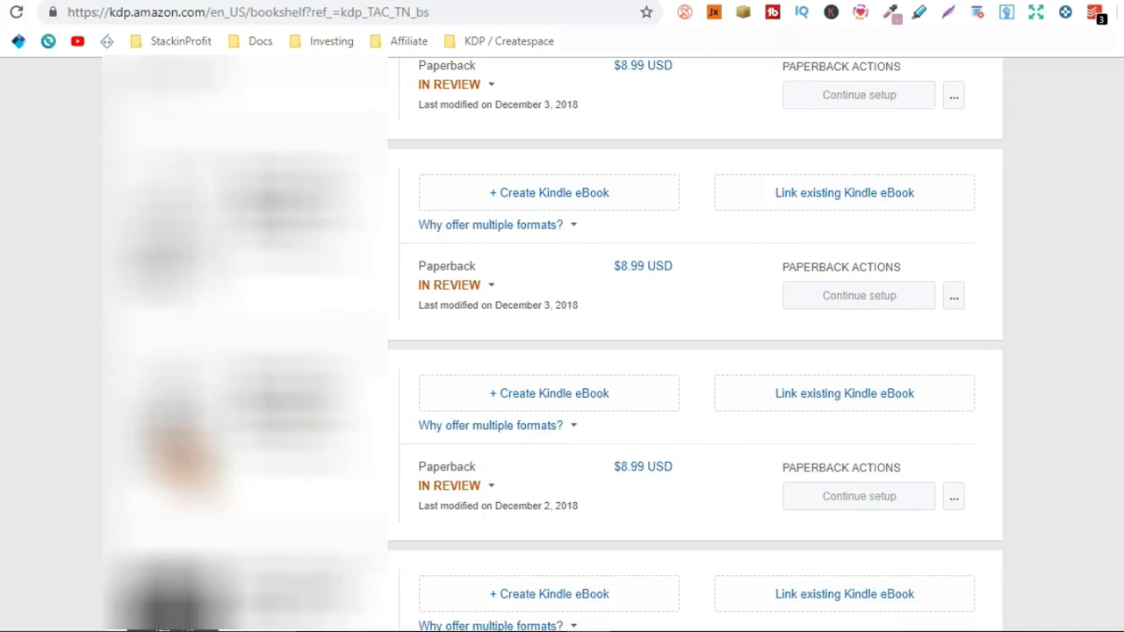
scroll(694, 352, down, 3)
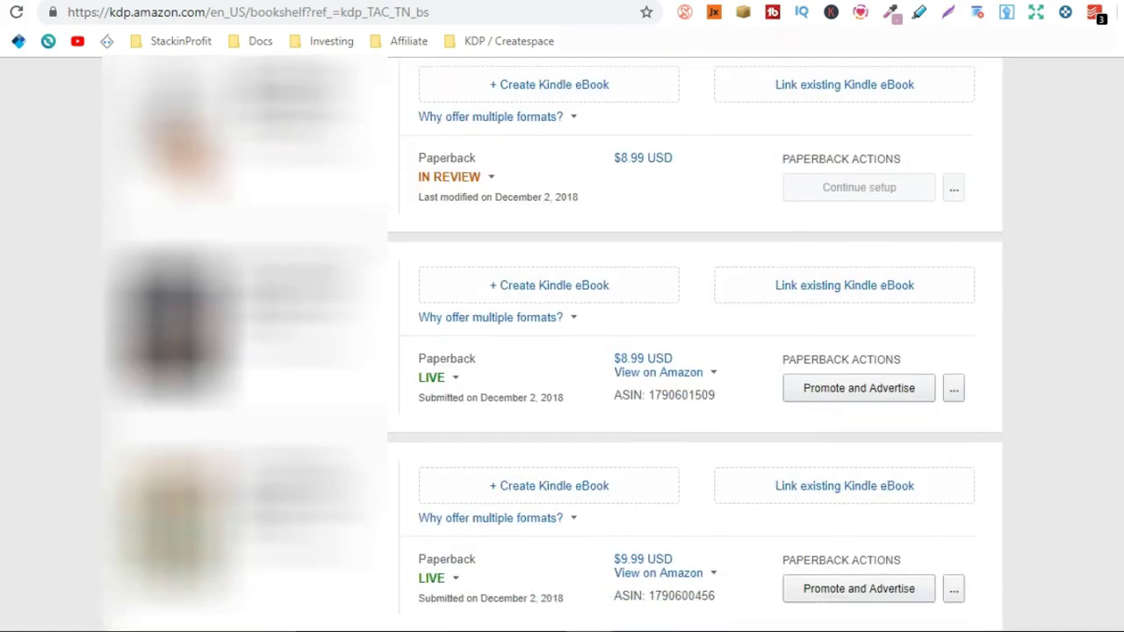
scroll(694, 351, down, 3)
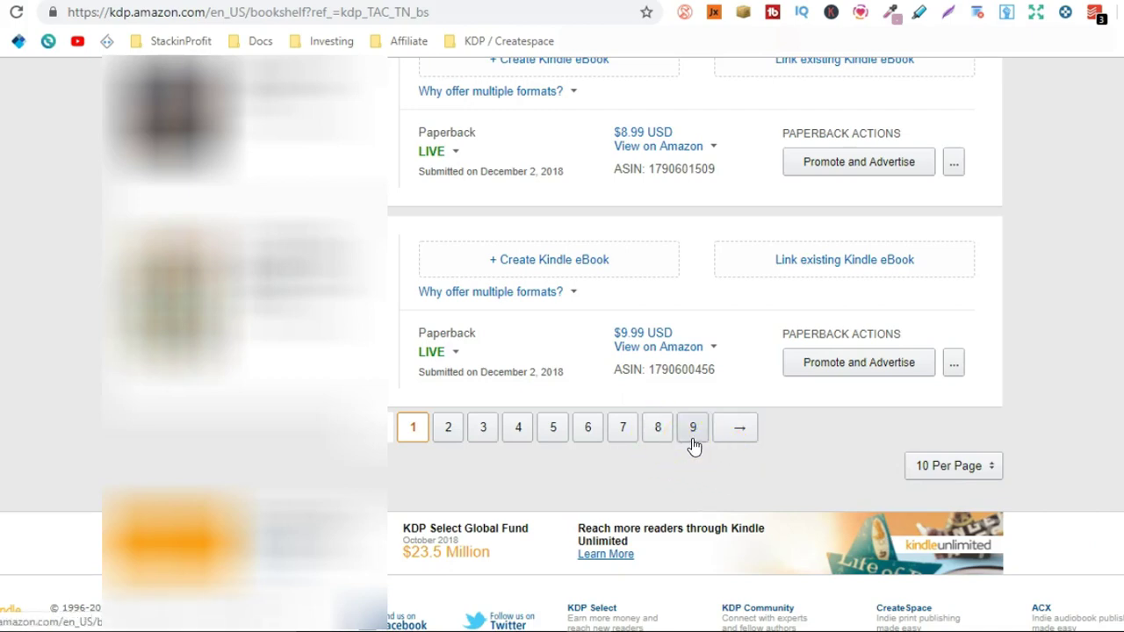
scroll(563, 351, up, 15)
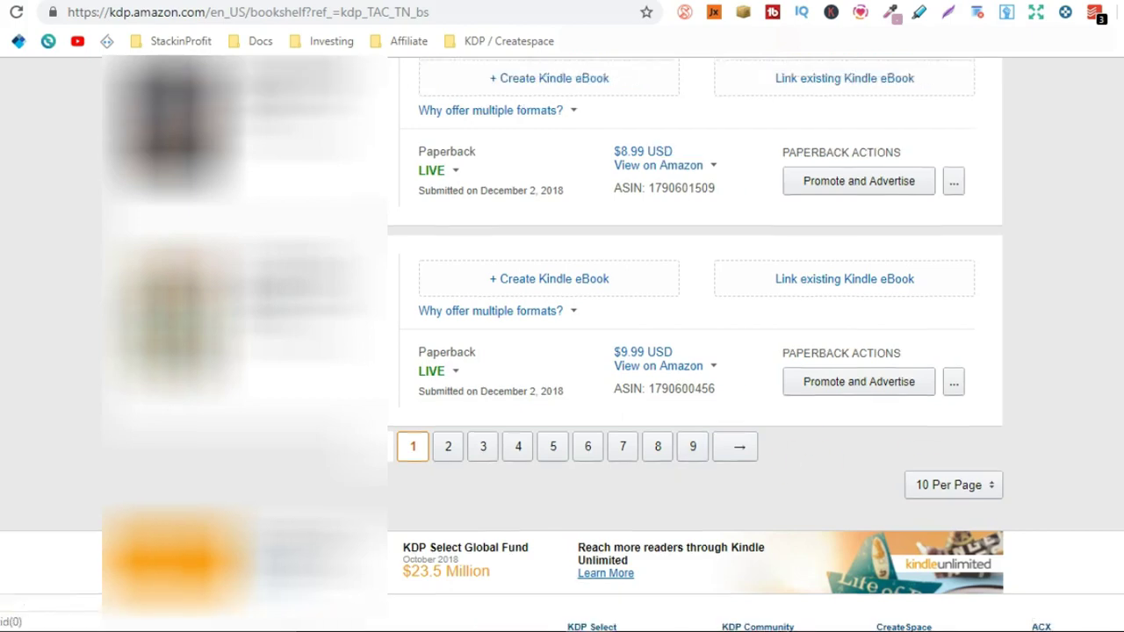
scroll(562, 352, up, 10)
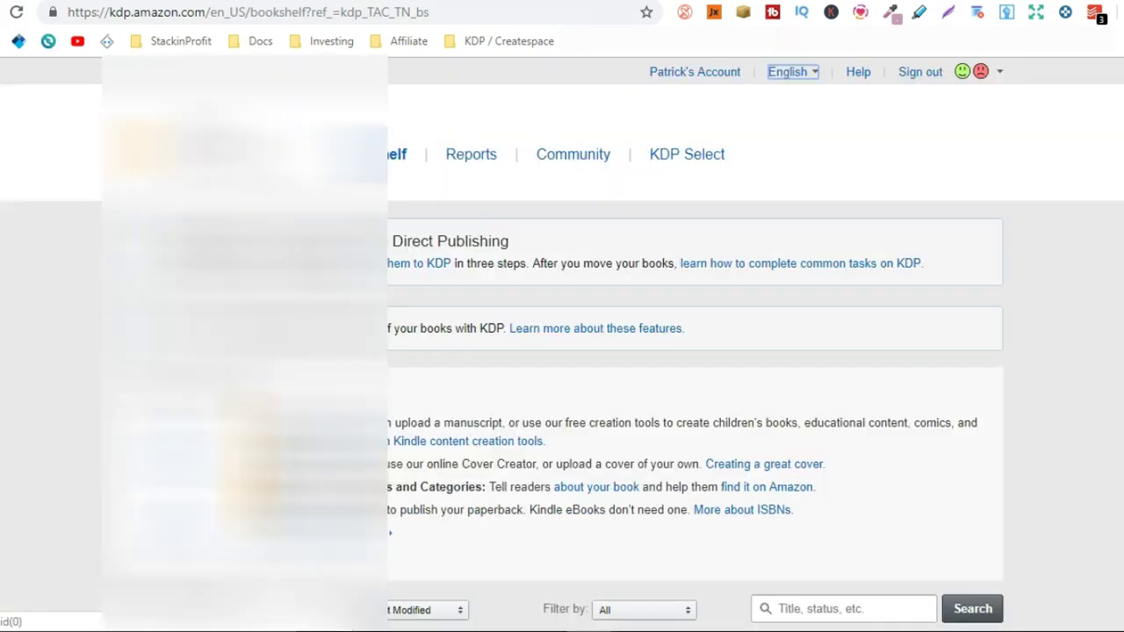
Read the daily paperback Units Ordered bars on the KDP Reports dashboard, then go to the blank 8.5in × 11in Canva design
click(481, 170)
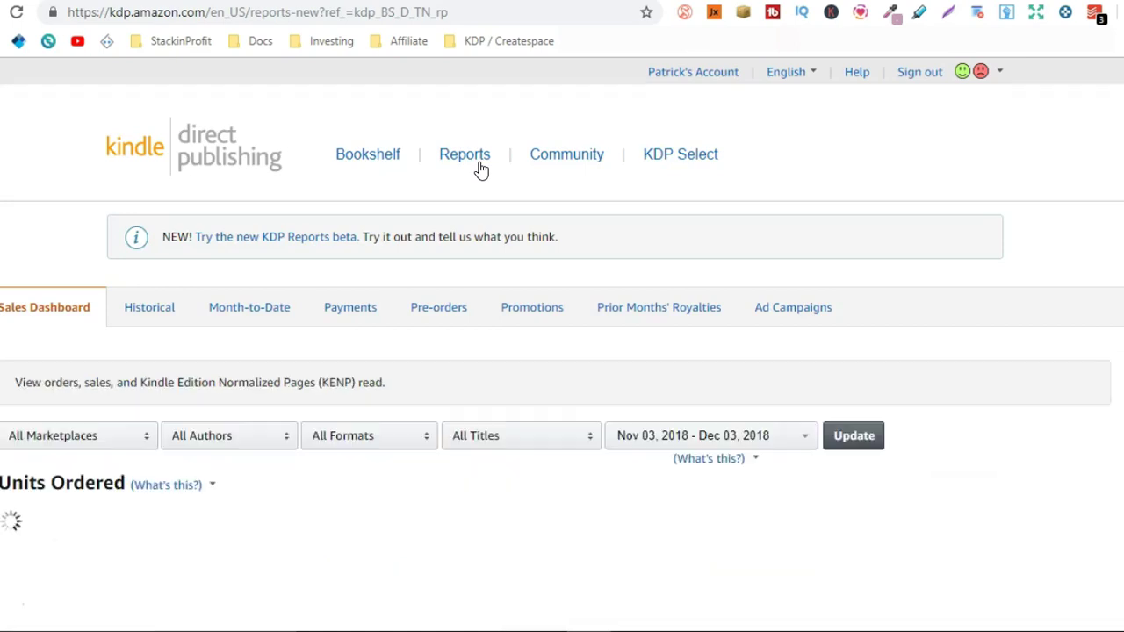
scroll(1004, 208, down, 2)
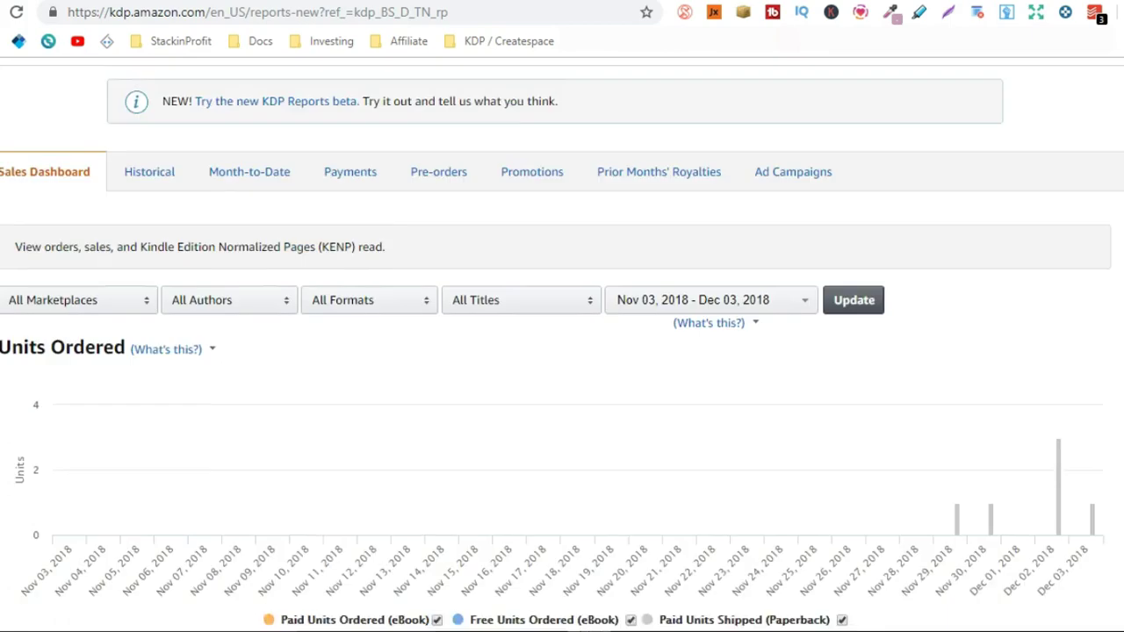
scroll(1075, 282, down, 1)
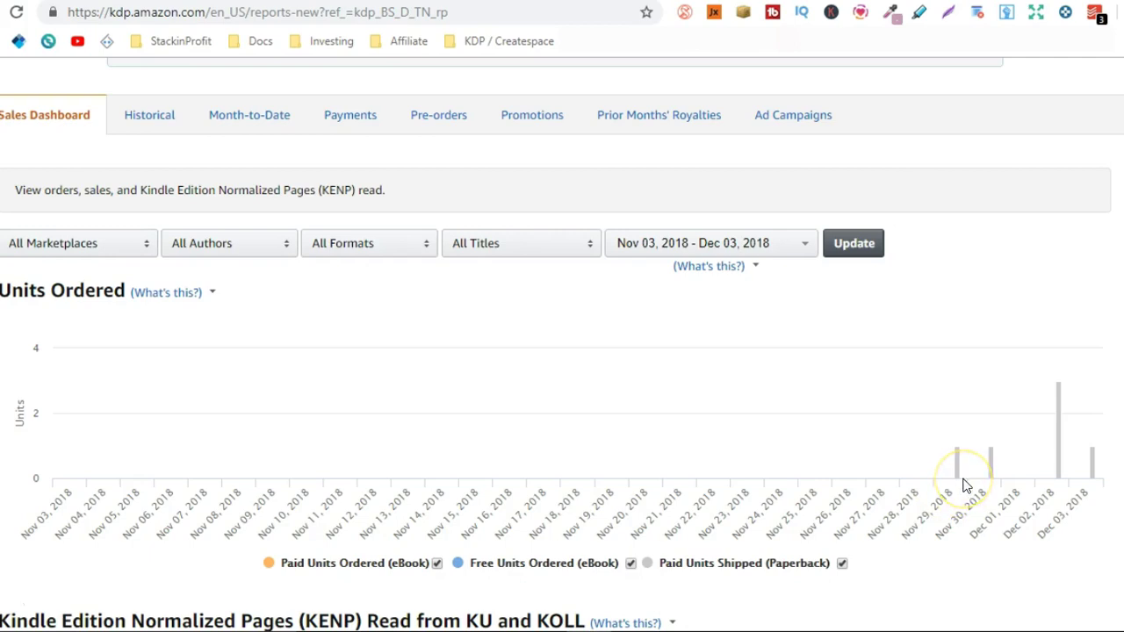
mouse_move(960, 471)
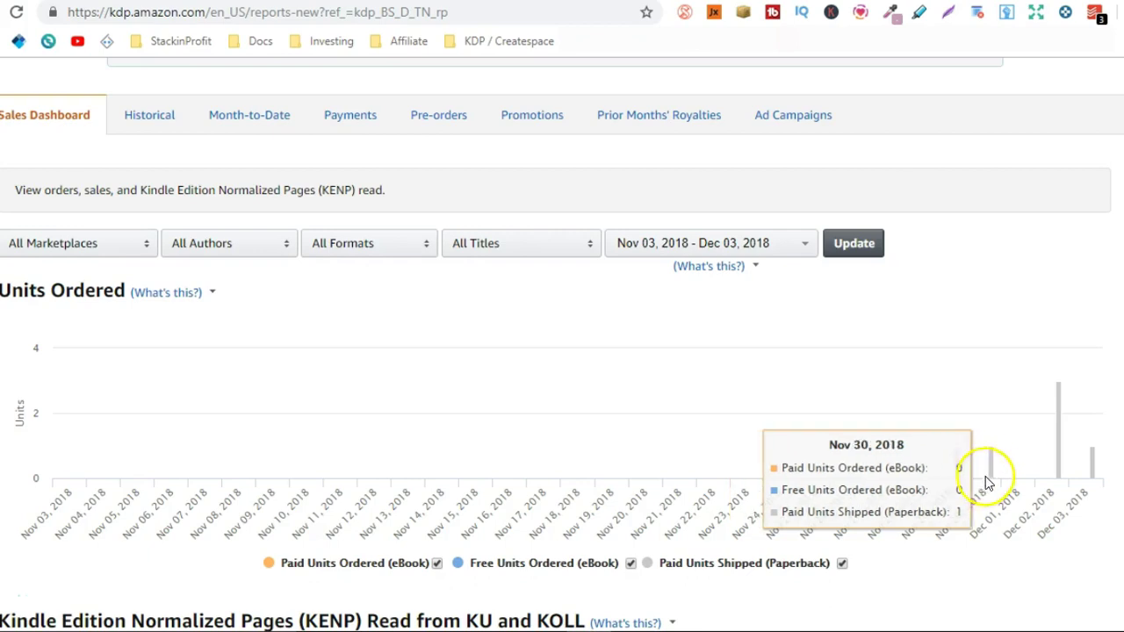
mouse_move(1052, 467)
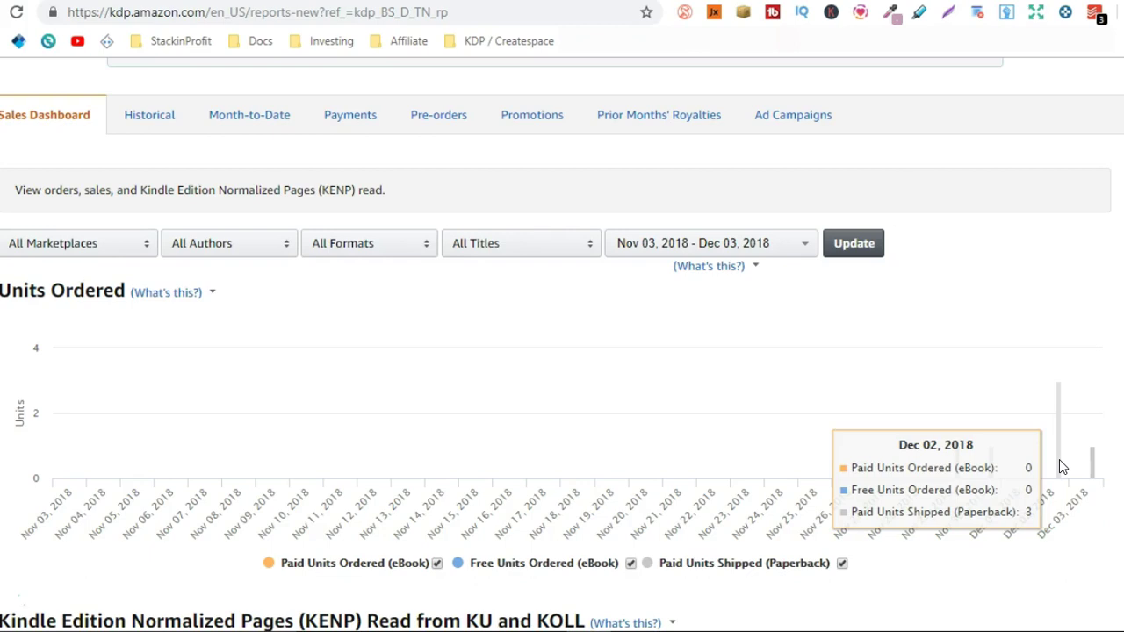
mouse_move(1091, 475)
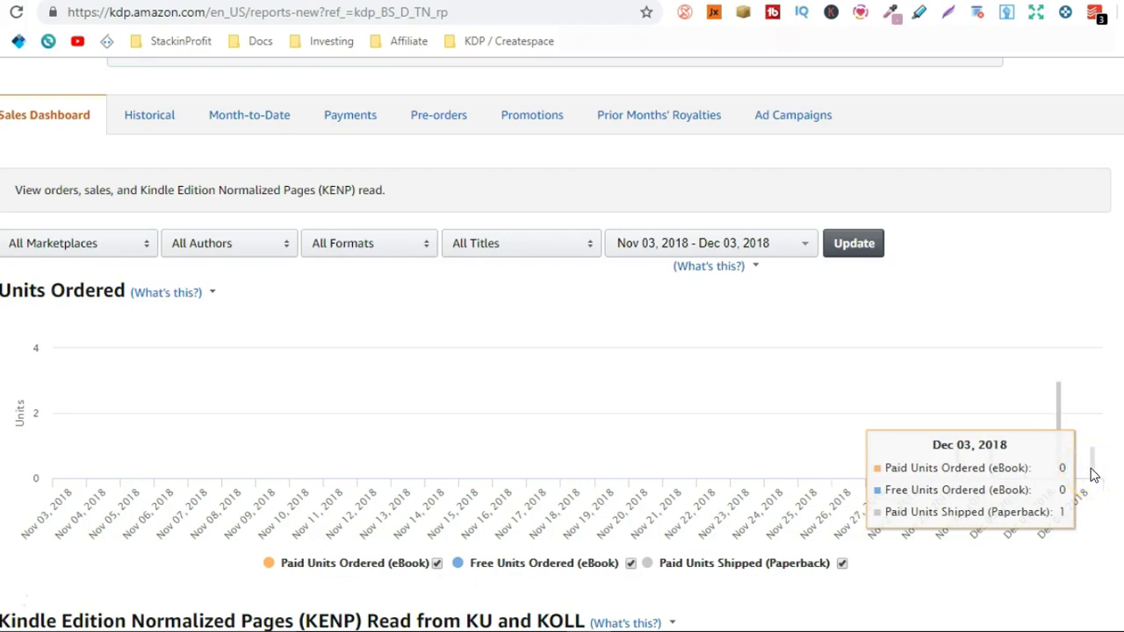
click(1009, 362)
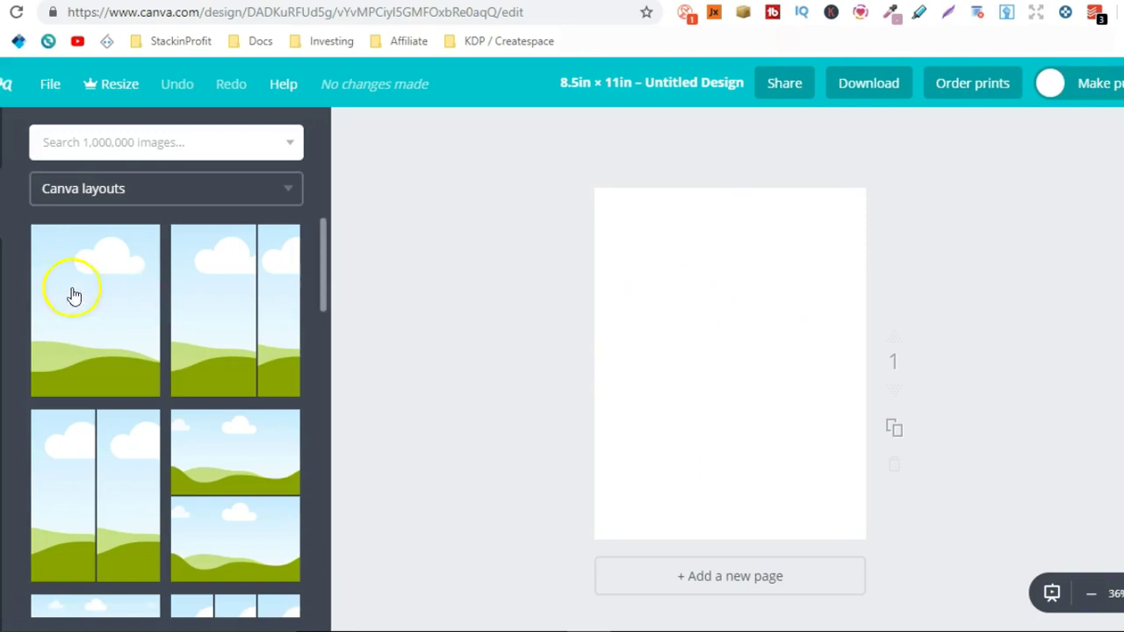
Show Canva's Elements Shapes library, scrolled down to the square outline shapes
click(17, 296)
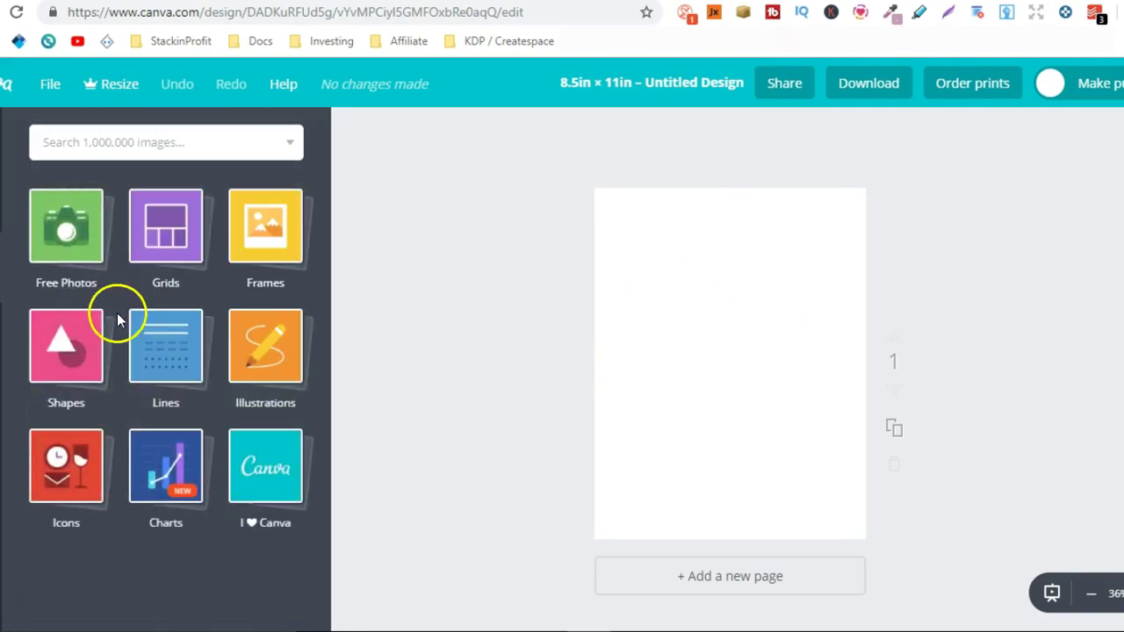
click(70, 330)
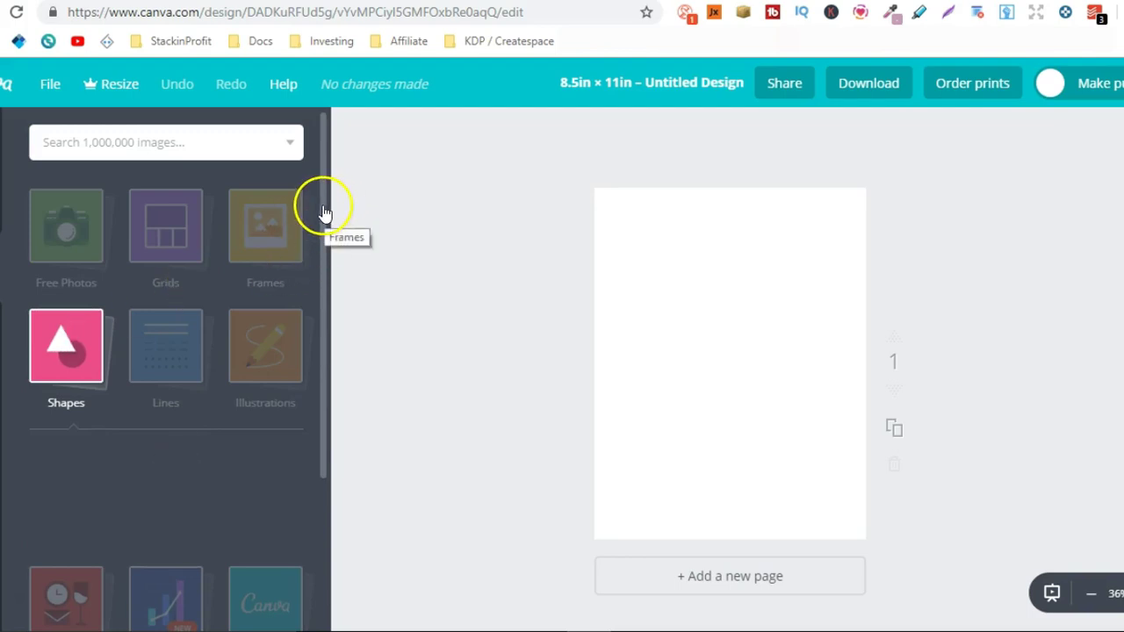
drag(323, 207, 323, 261)
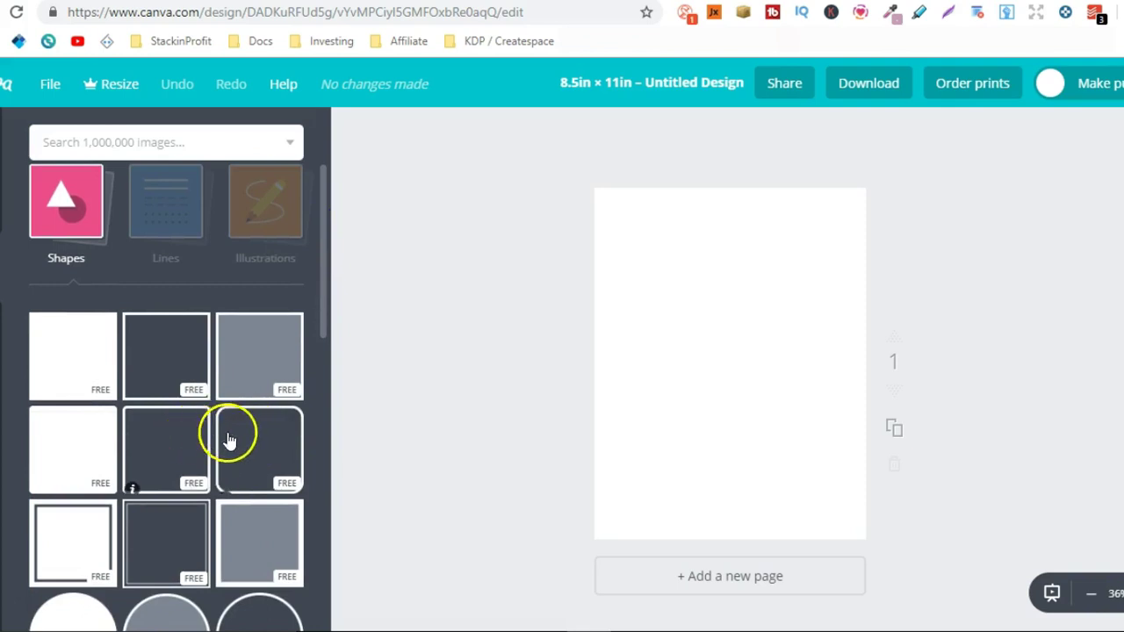
Add an outlined square, shrink it and stretch it into a wide rectangle across the page top
click(152, 360)
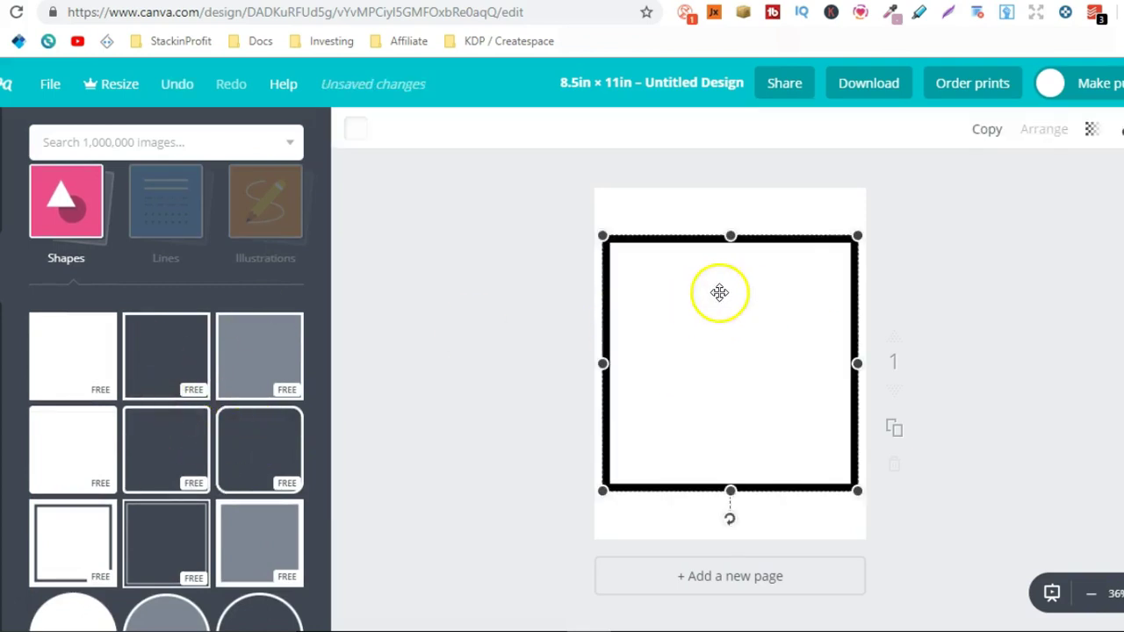
drag(857, 235, 668, 422)
drag(642, 464, 650, 255)
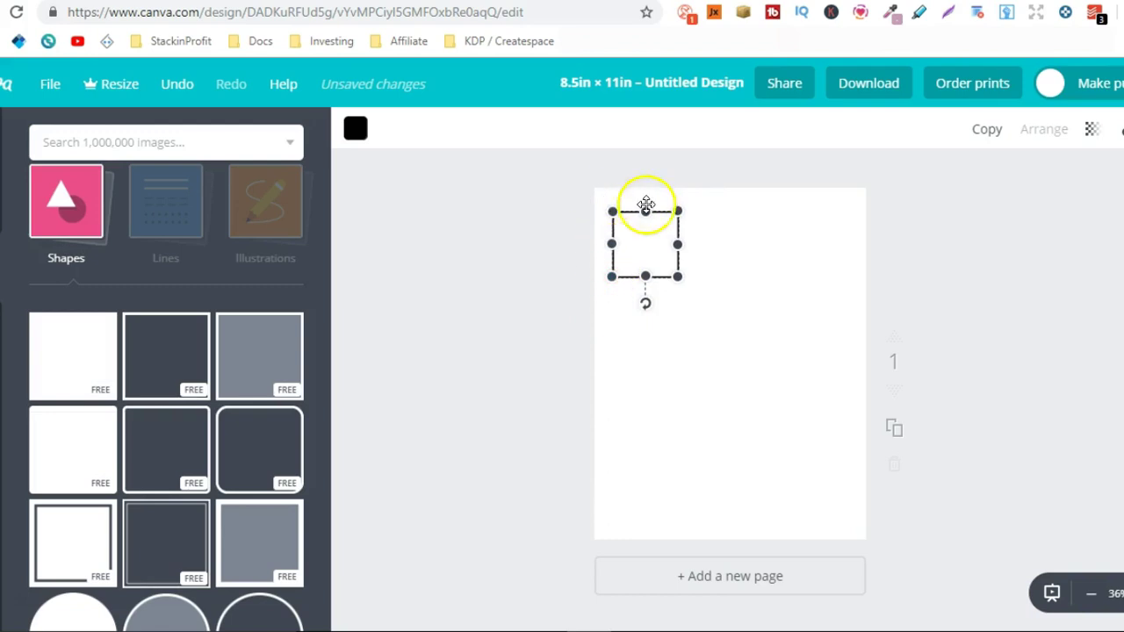
drag(675, 240, 846, 241)
drag(731, 277, 730, 292)
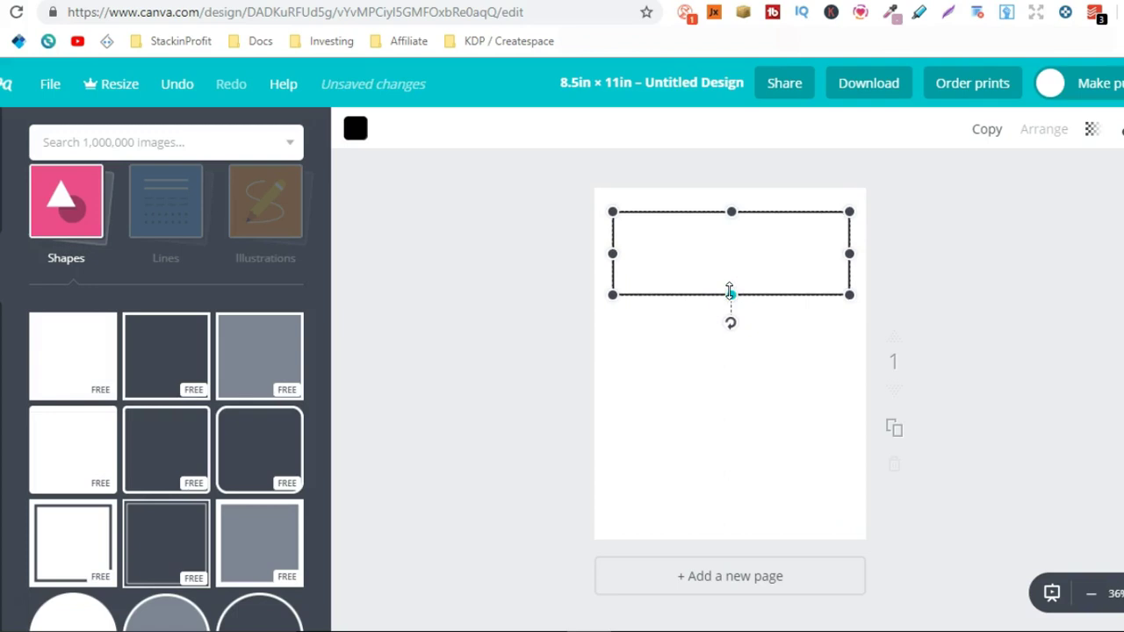
drag(730, 292, 730, 293)
drag(840, 225, 840, 225)
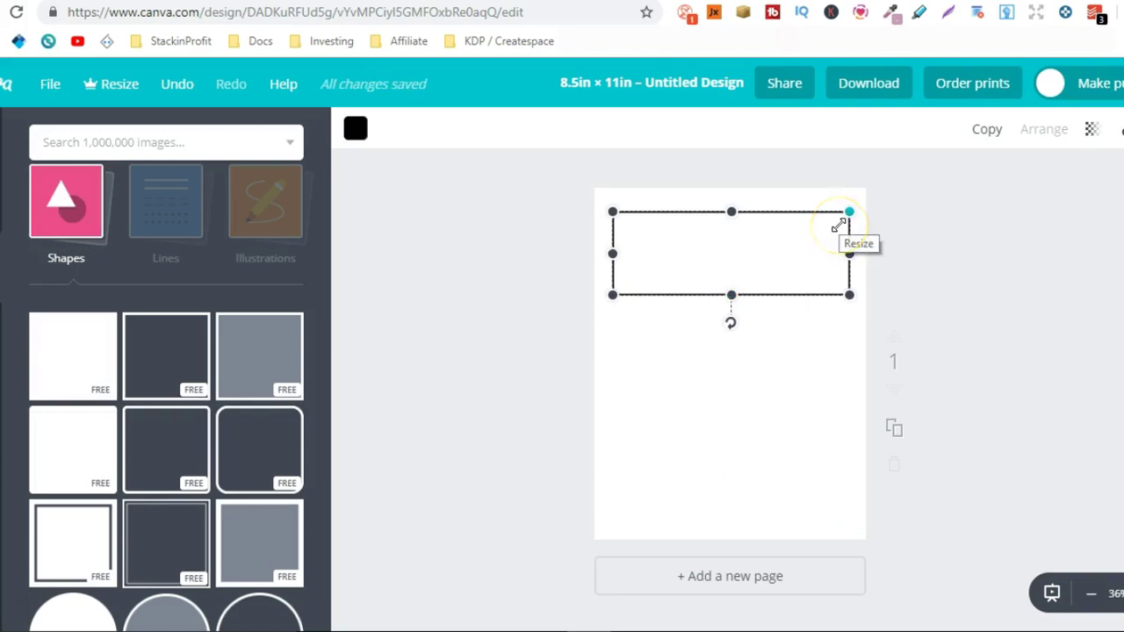
click(1046, 251)
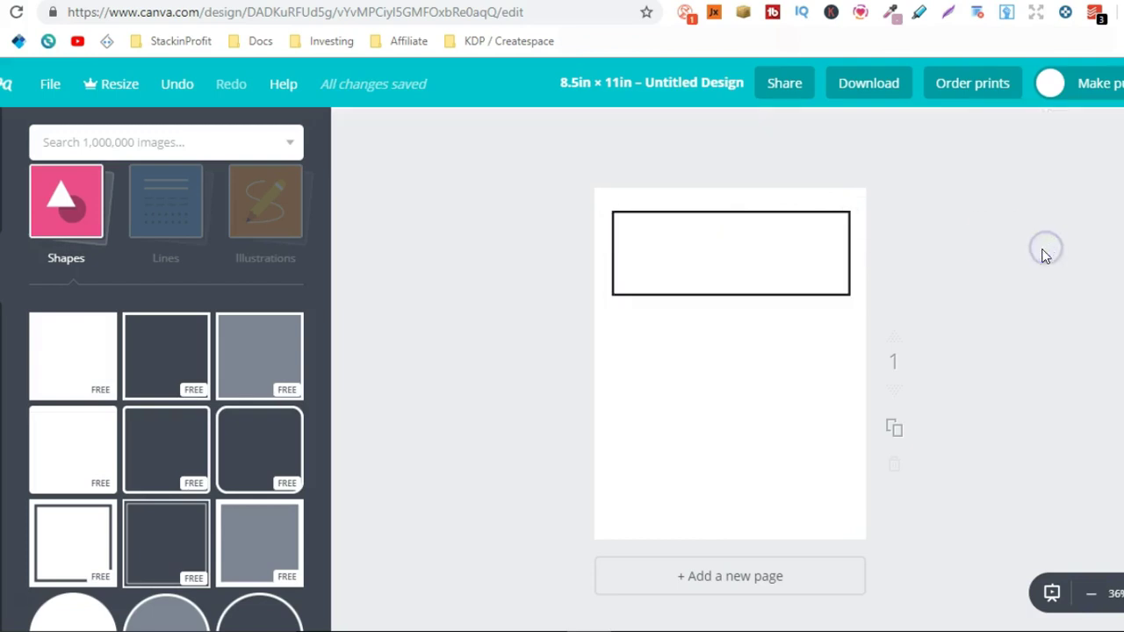
Copy the top panel into a half-width square and duplicate it into a row of three below
click(746, 245)
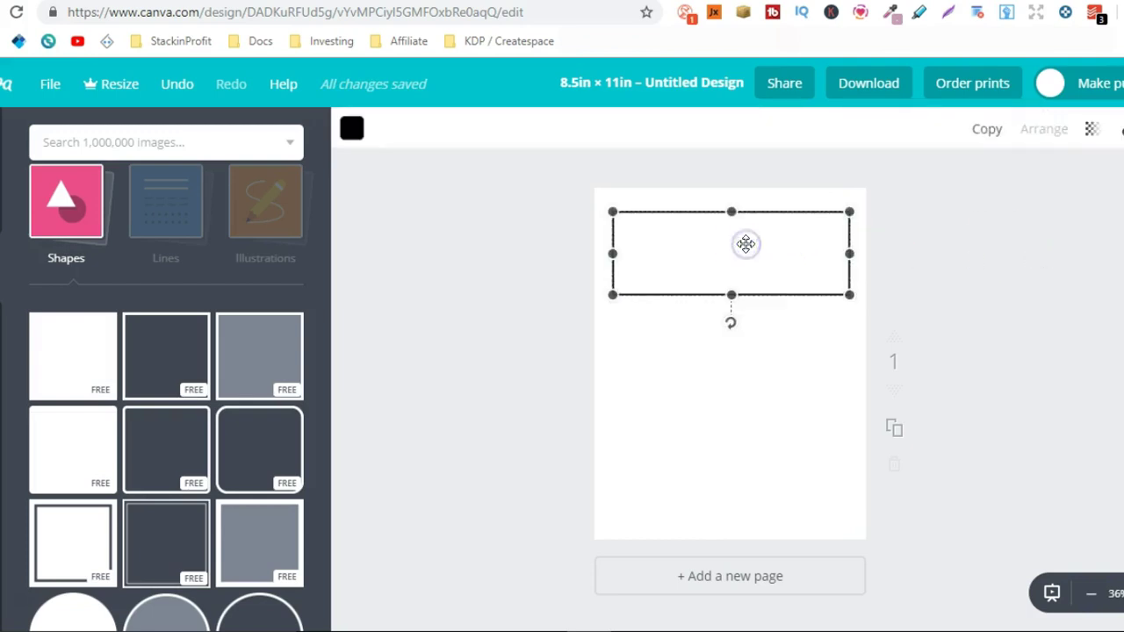
click(983, 134)
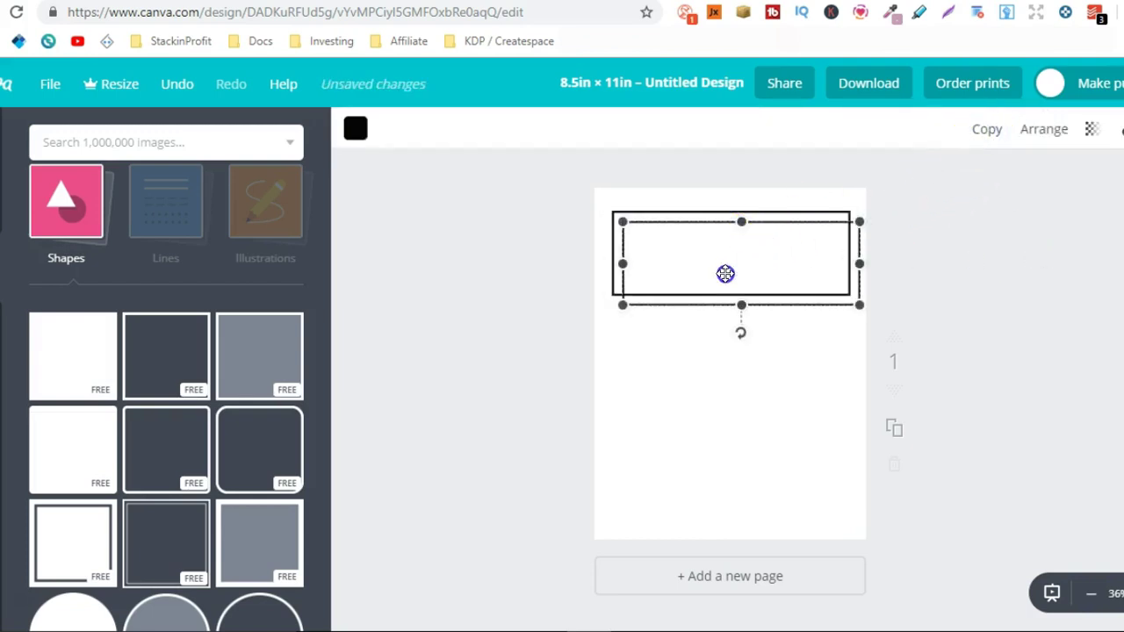
drag(725, 280, 735, 322)
drag(847, 349, 686, 355)
click(983, 133)
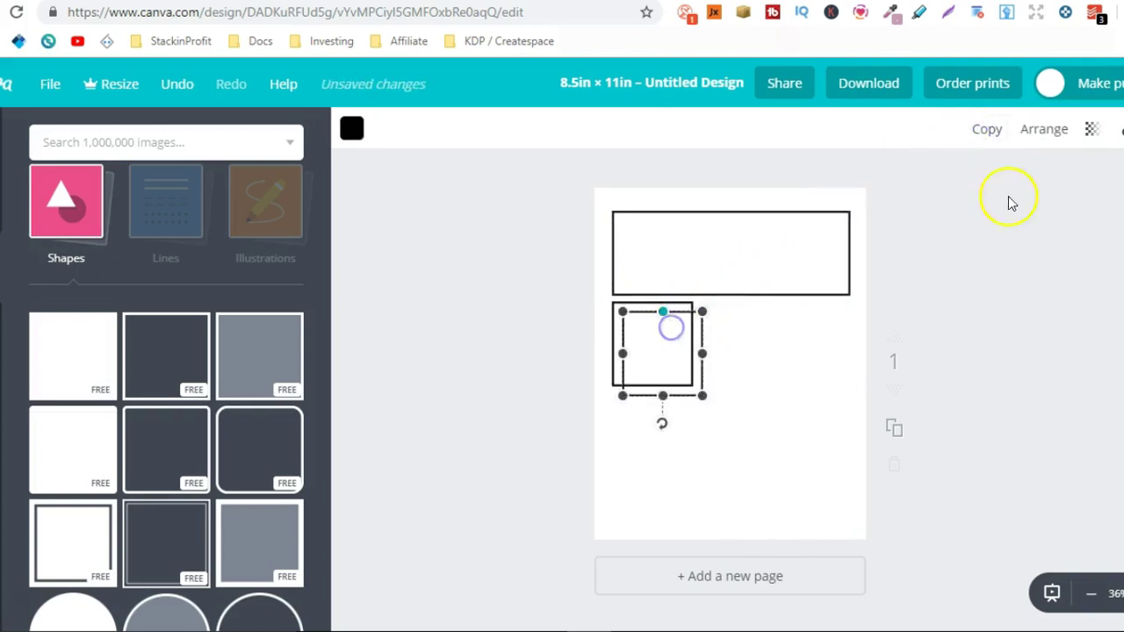
drag(675, 336, 665, 326)
click(994, 129)
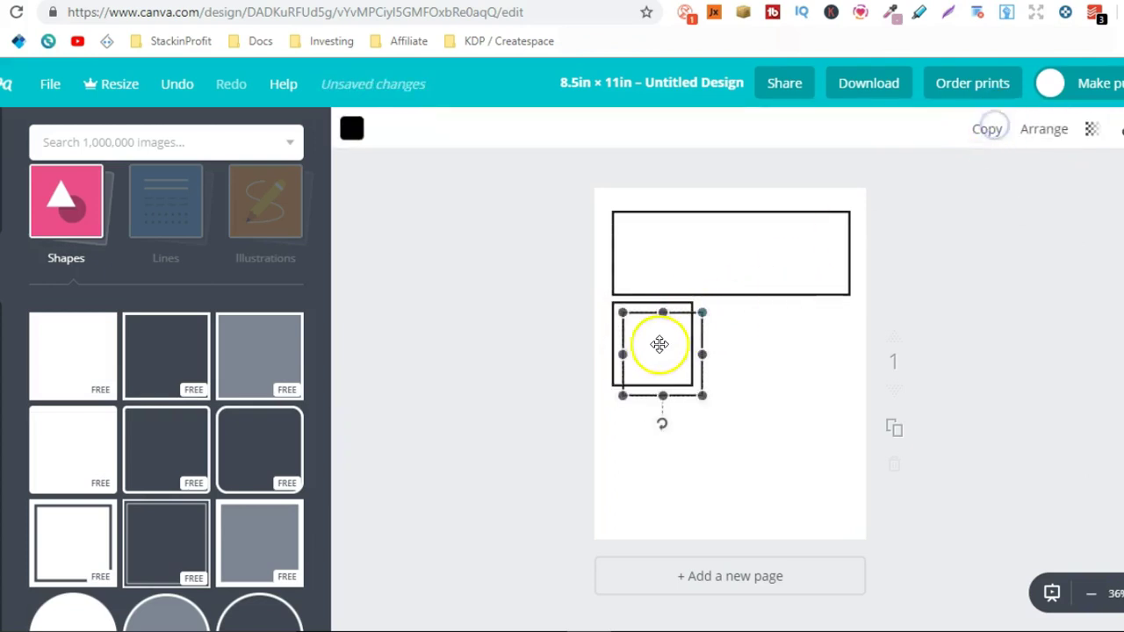
drag(653, 343, 729, 335)
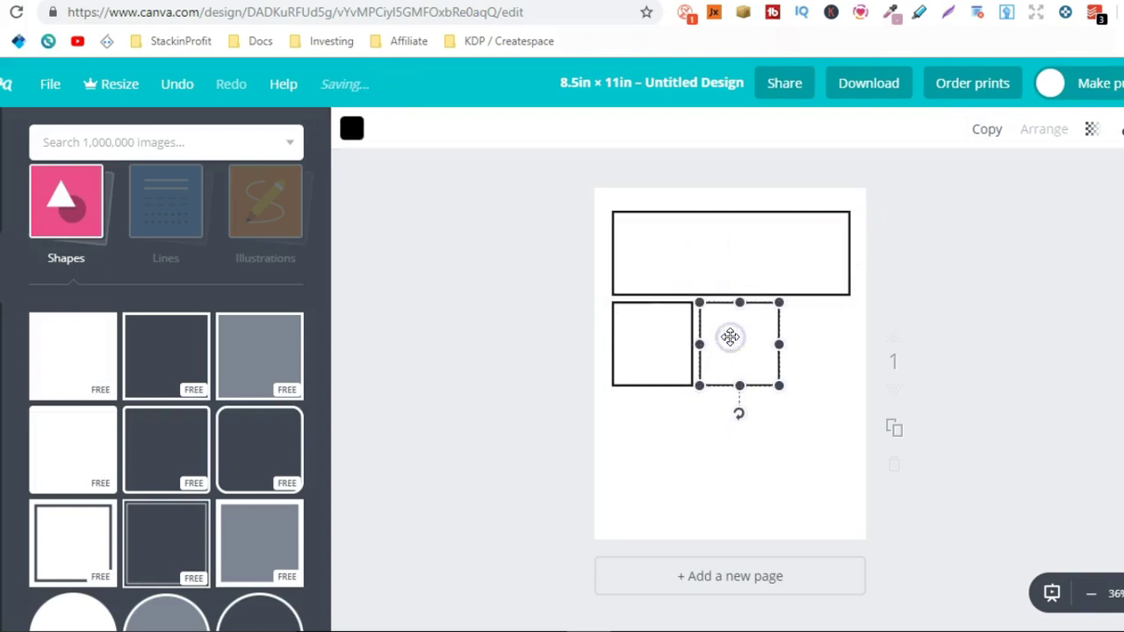
click(987, 129)
drag(757, 340, 844, 344)
click(947, 281)
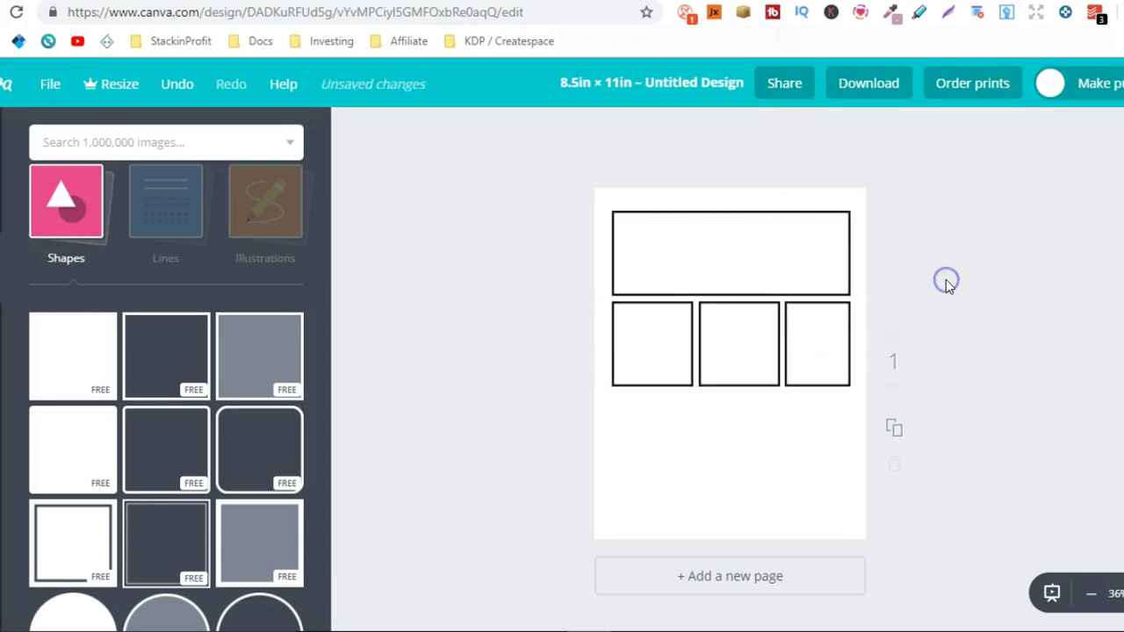
Copy the wide top panel into two narrower panels forming the bottom row
click(710, 249)
click(995, 140)
drag(753, 226, 733, 417)
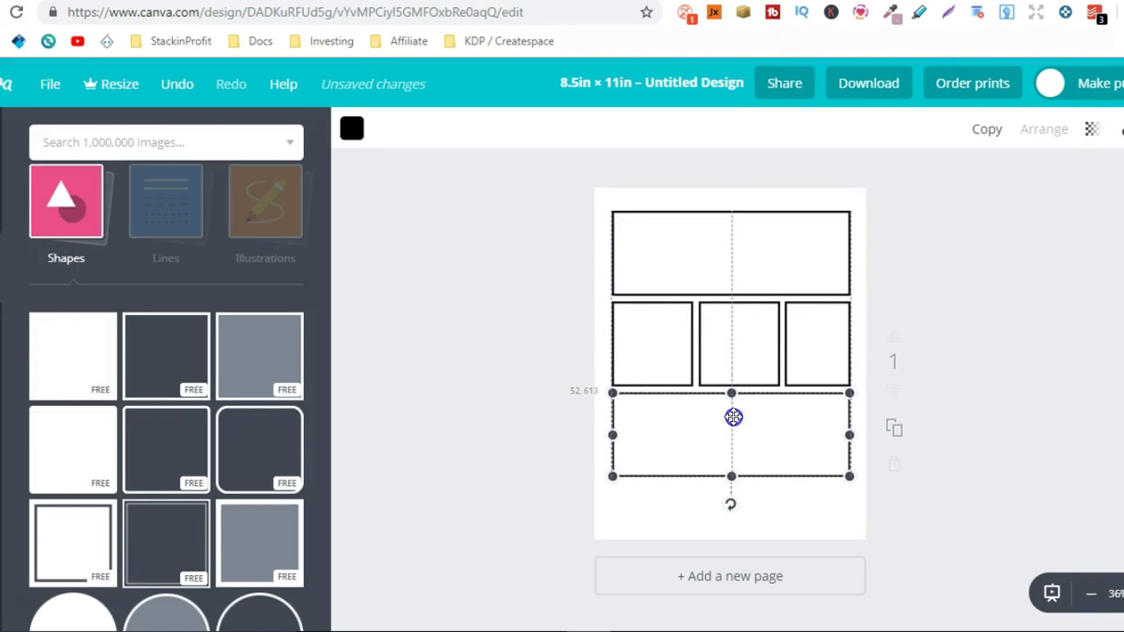
drag(849, 436, 751, 448)
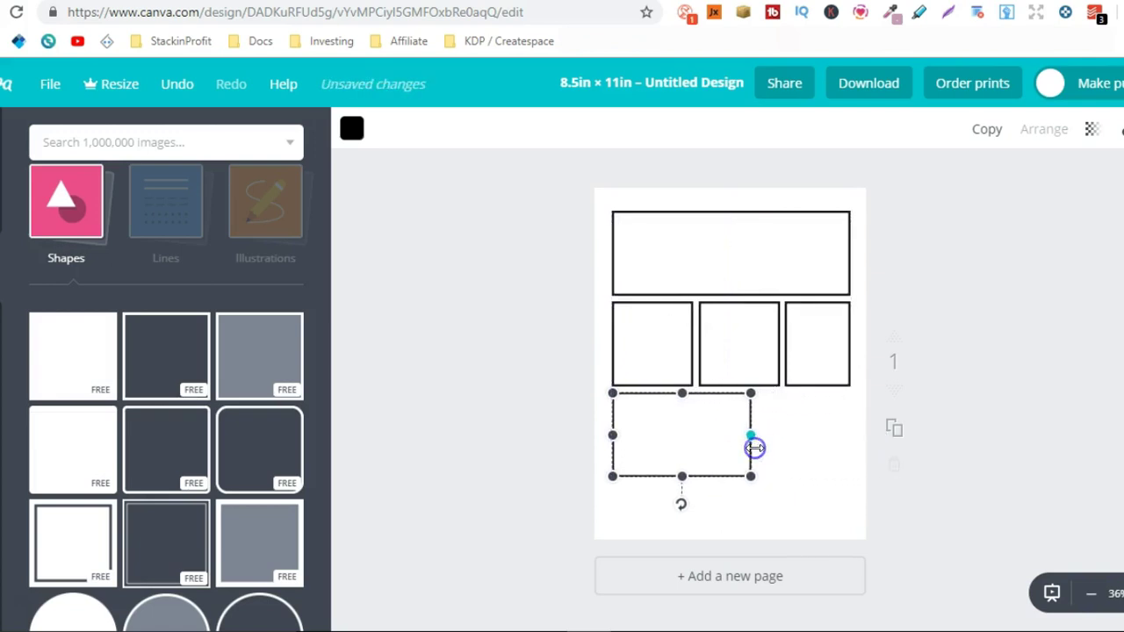
click(982, 139)
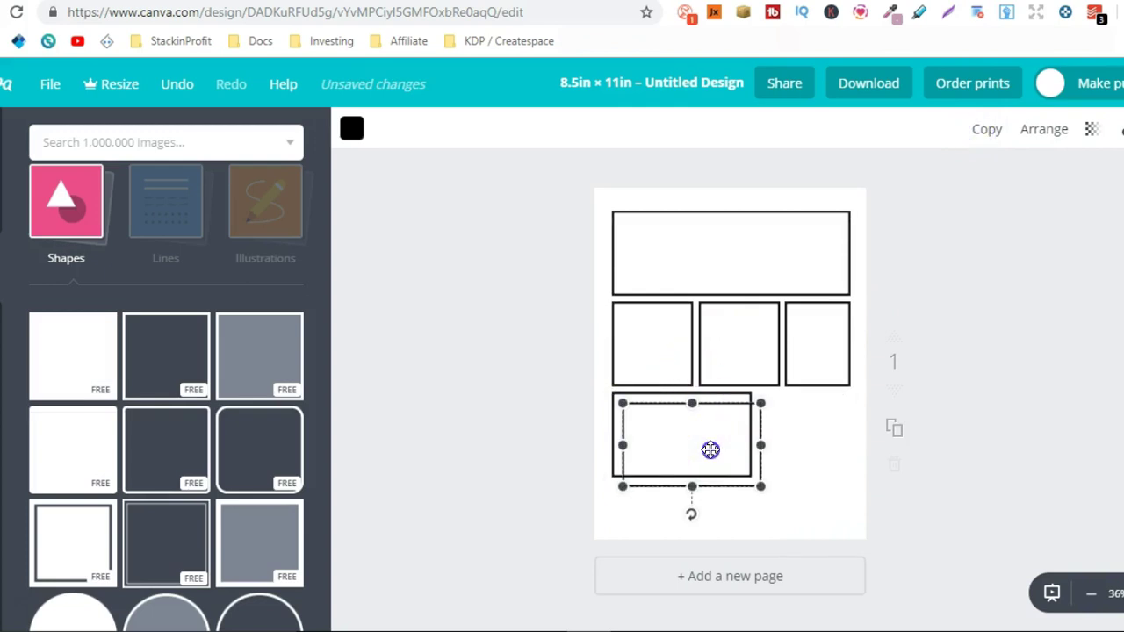
drag(711, 447, 793, 437)
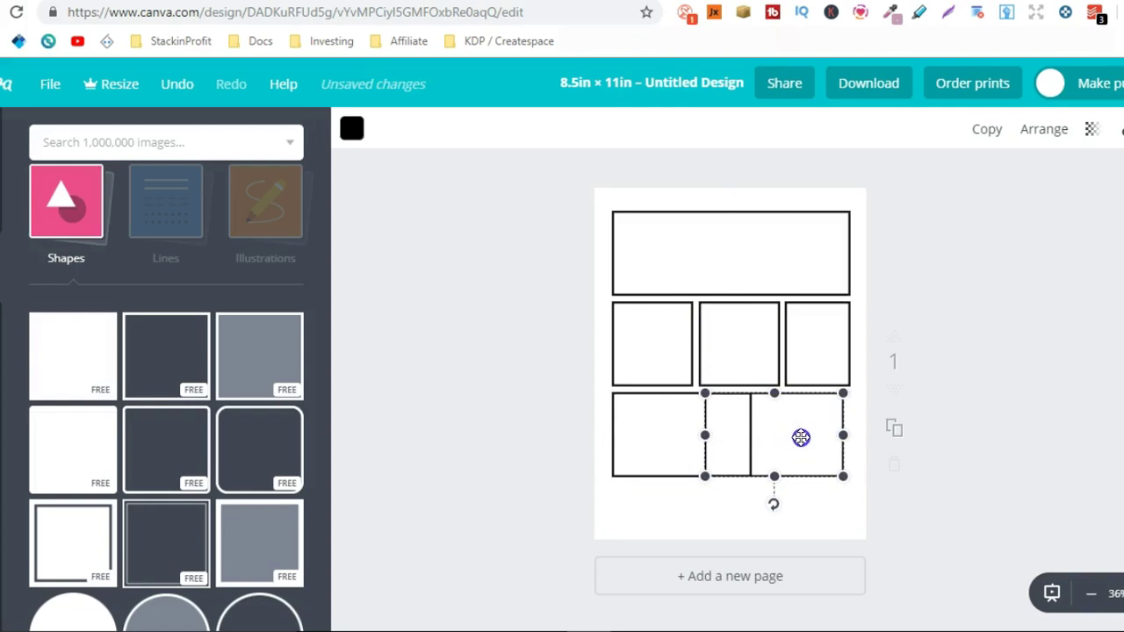
drag(802, 438, 803, 436)
drag(713, 436, 765, 442)
click(951, 320)
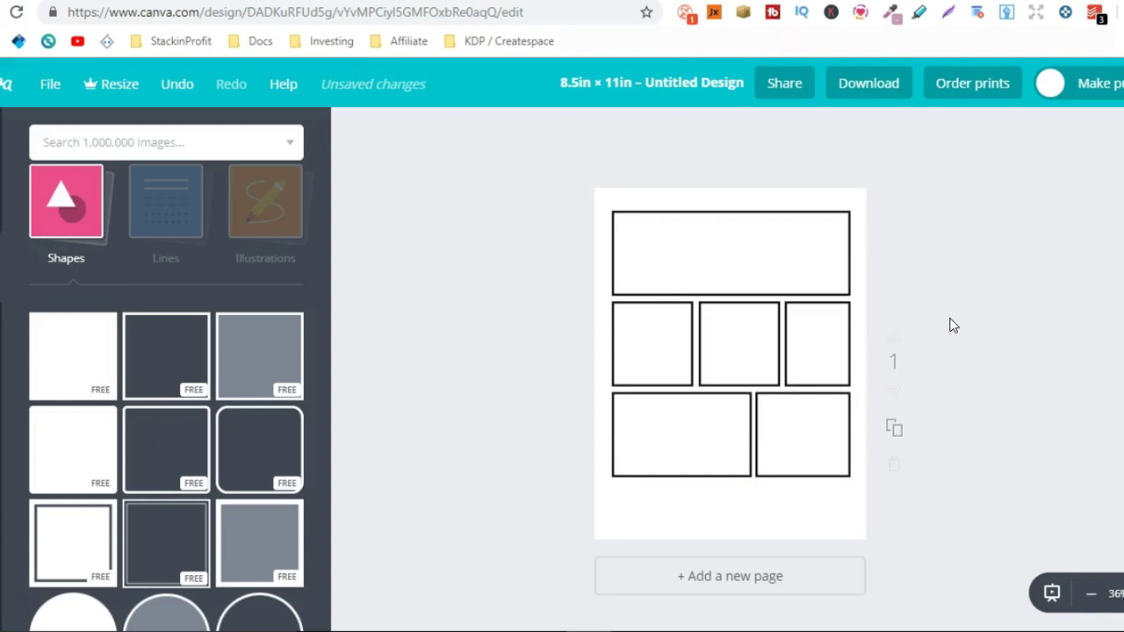
Stretch the bottom-row panels taller and align the lower-right panel with the lower-left one
click(653, 412)
drag(682, 476, 677, 515)
click(685, 419)
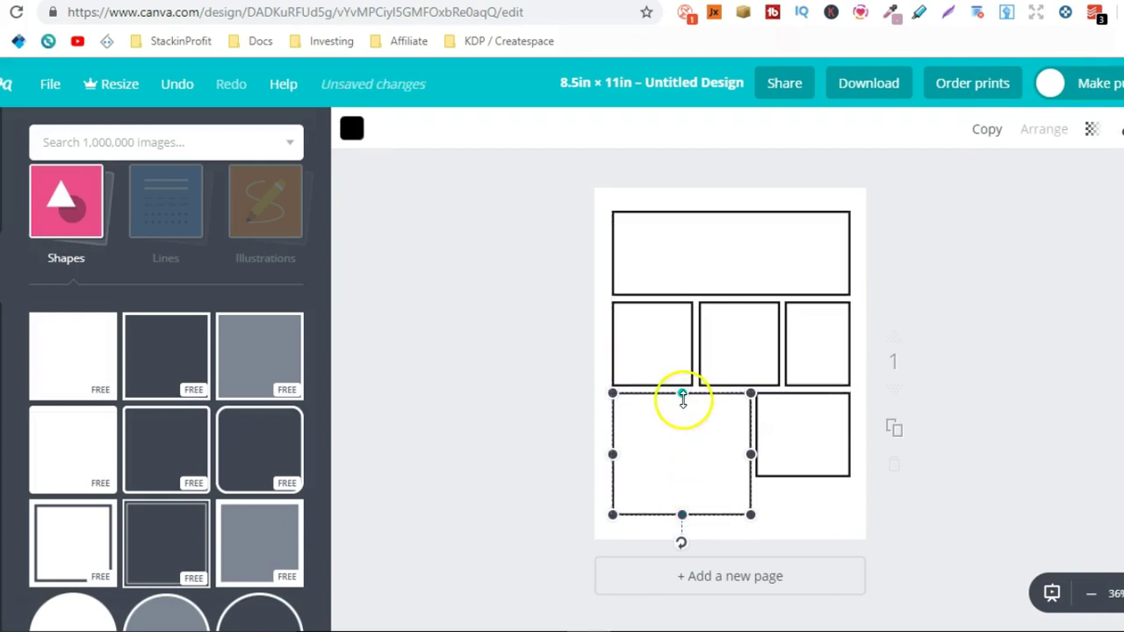
drag(681, 394, 684, 429)
click(849, 427)
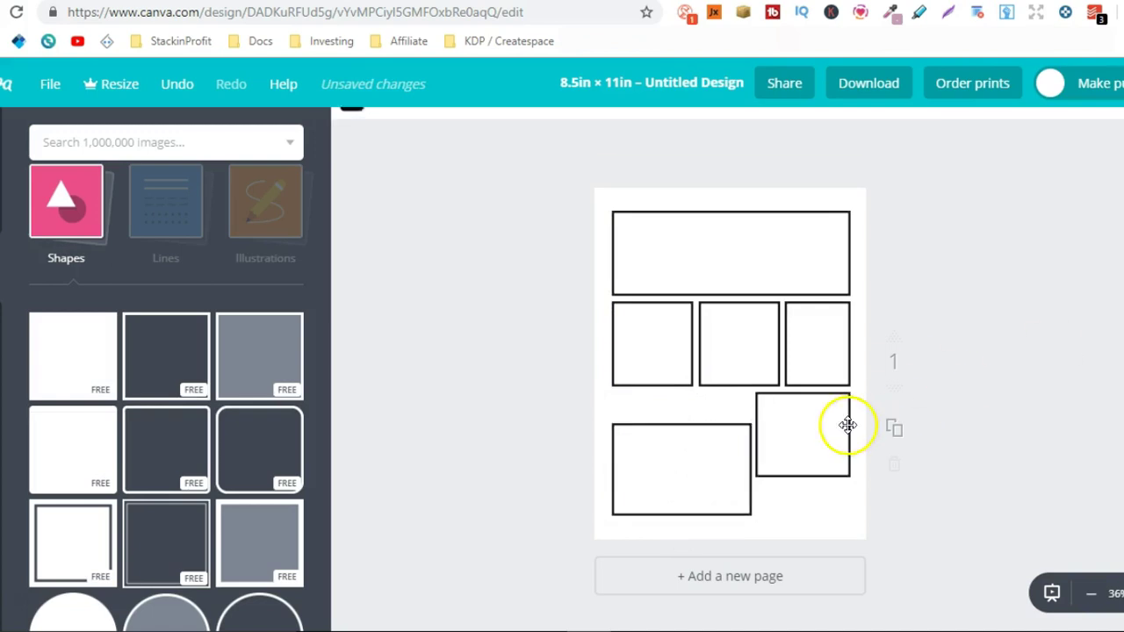
mouse_move(820, 431)
mouse_down()
mouse_move(818, 466)
mouse_move(808, 426)
mouse_up()
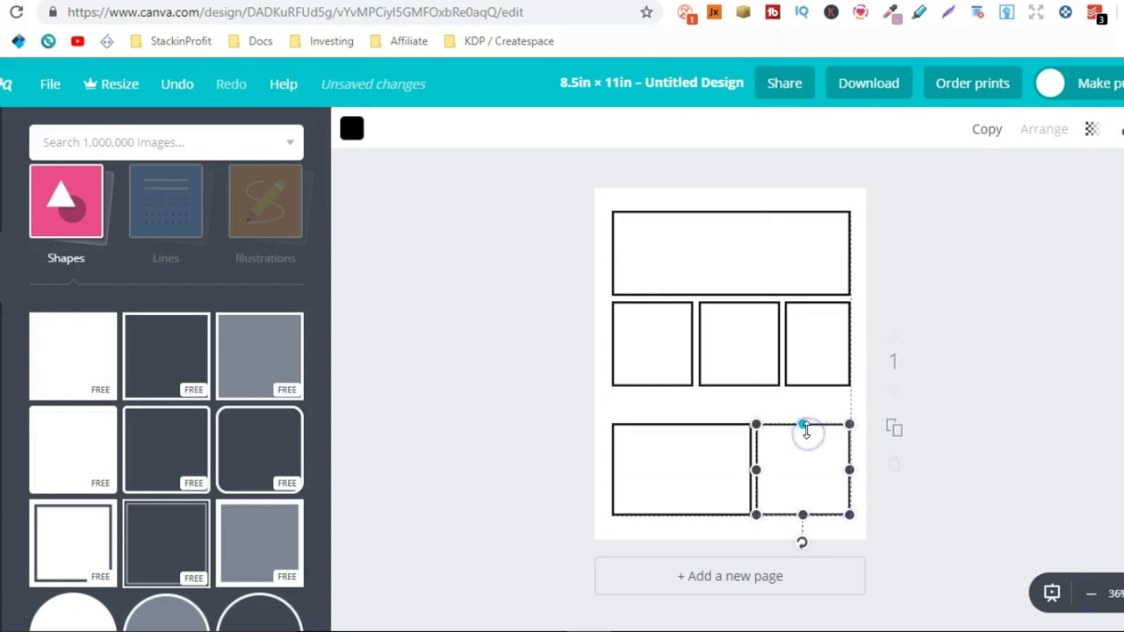
click(1009, 354)
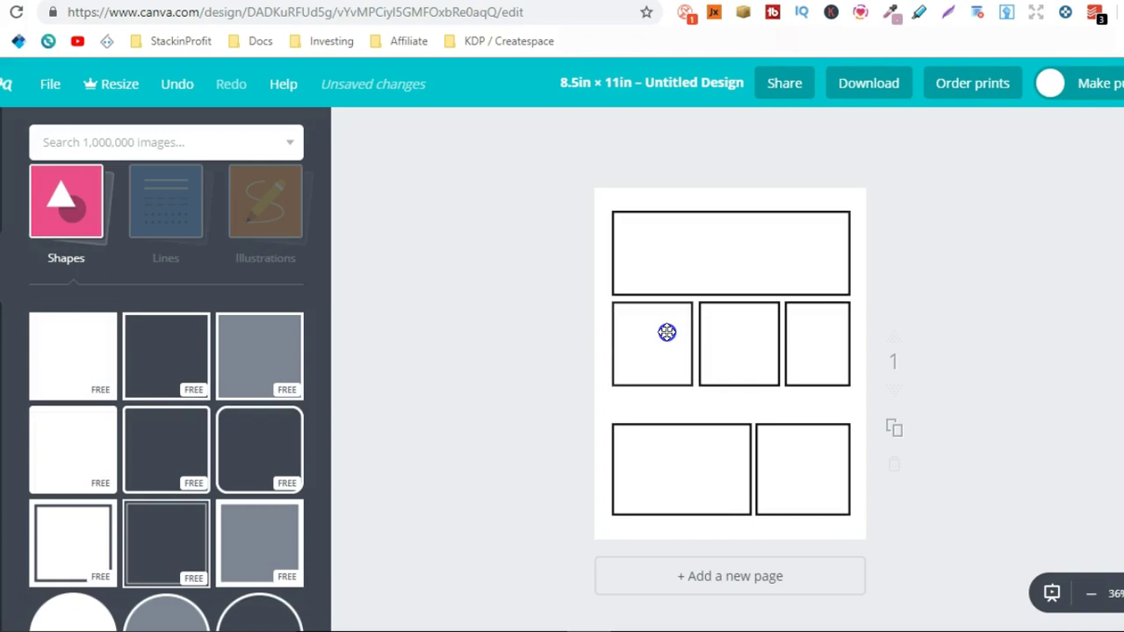
Lengthen the three middle squares downward, then duplicate the whole comic page
drag(667, 341, 652, 306)
click(724, 339)
drag(736, 378, 733, 411)
click(799, 352)
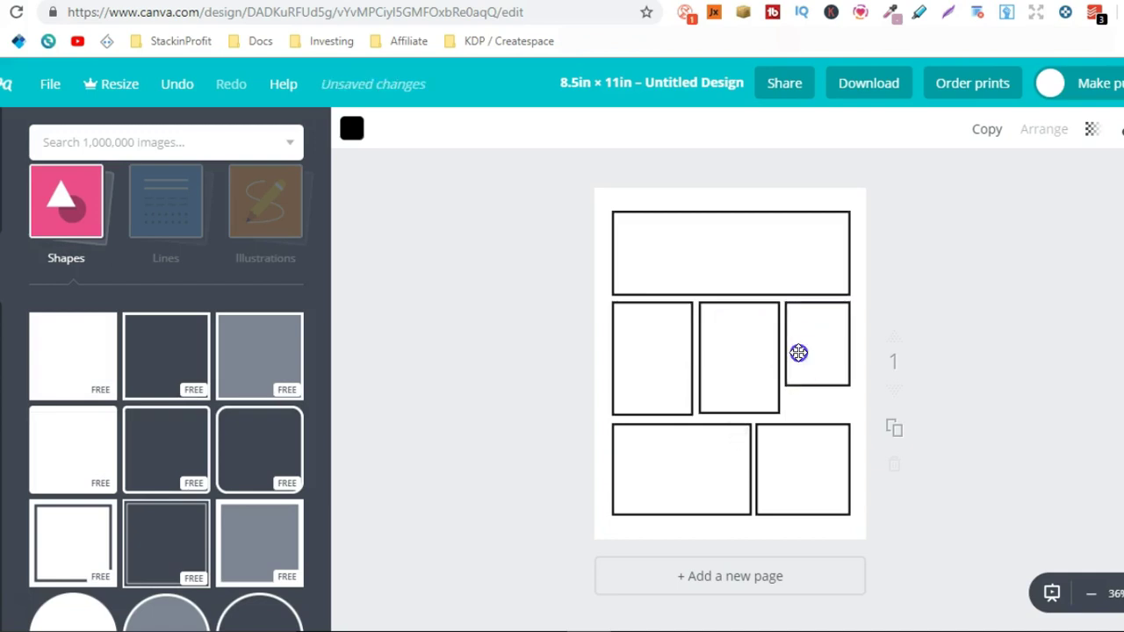
drag(819, 382, 819, 409)
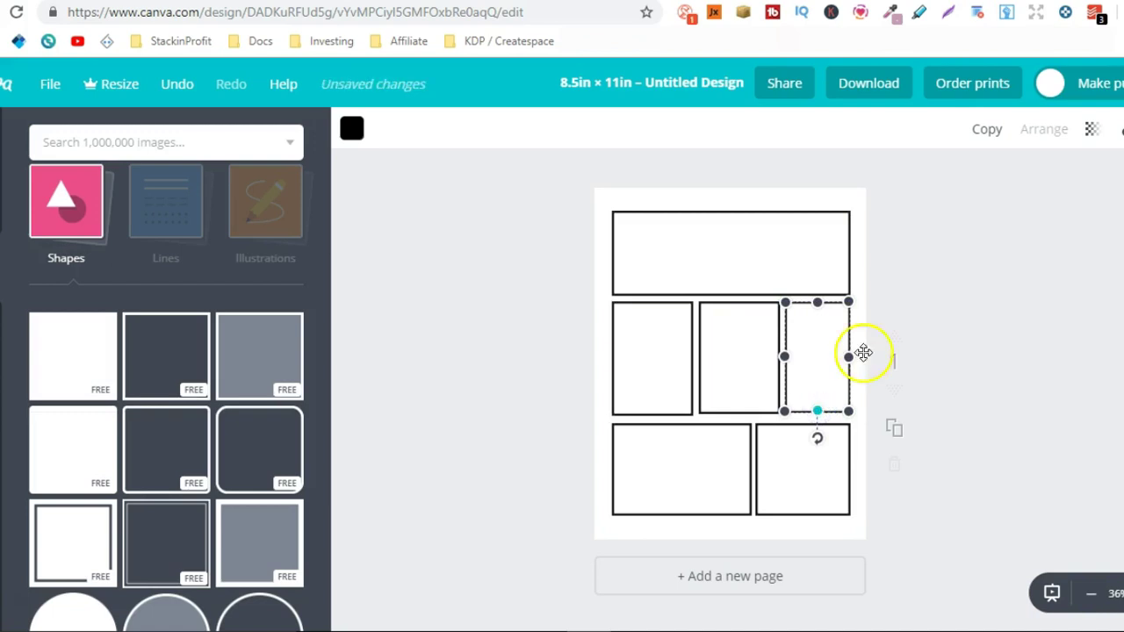
click(1008, 252)
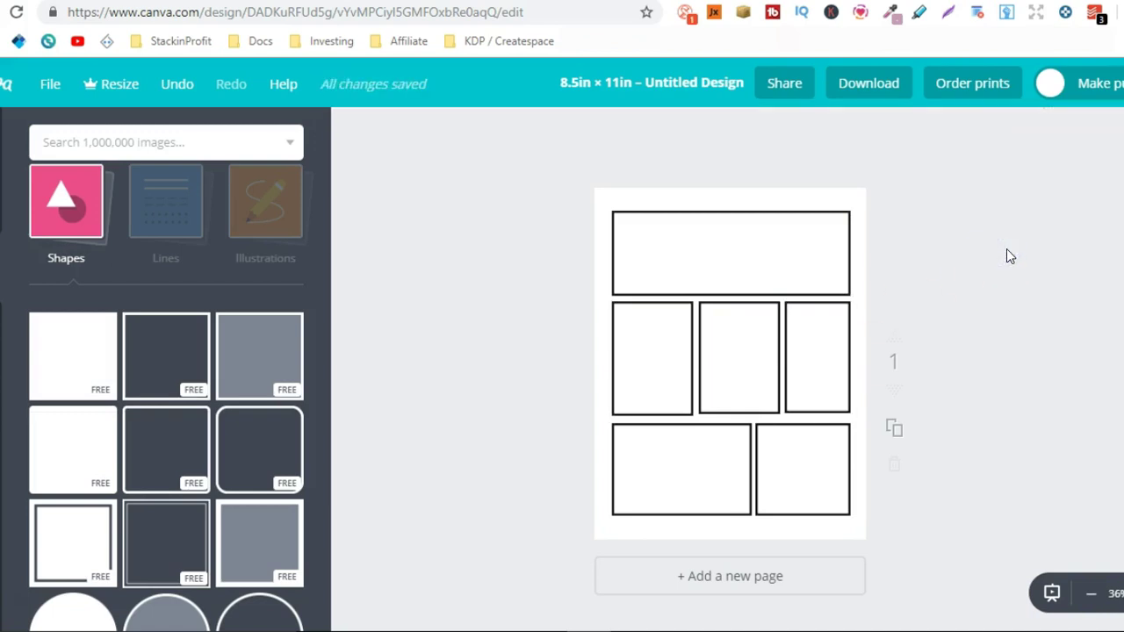
click(901, 432)
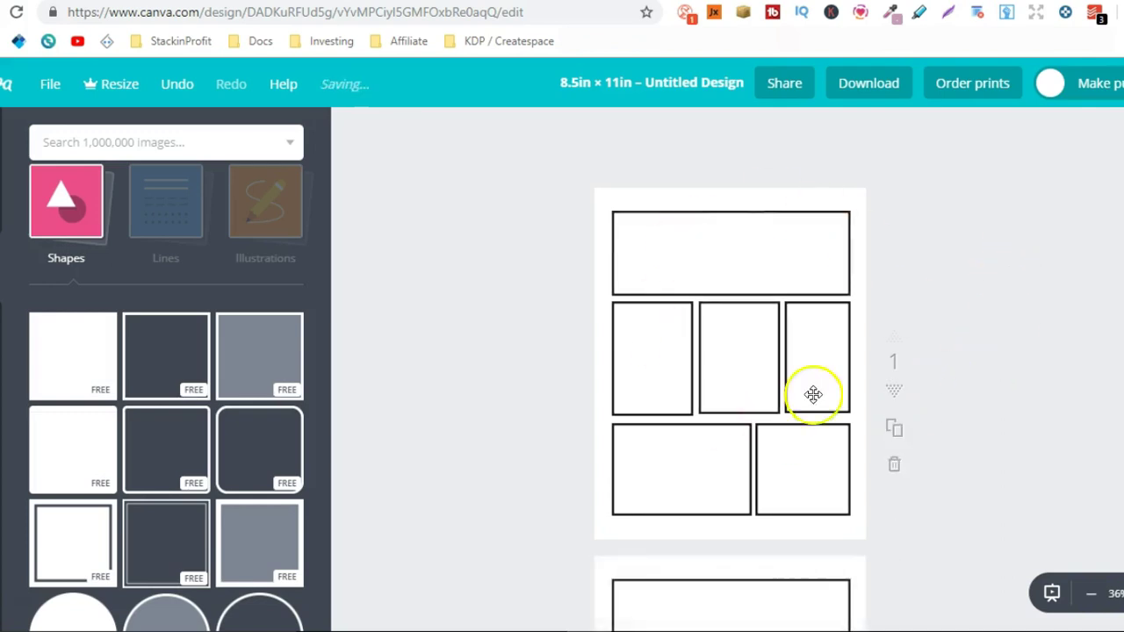
click(767, 275)
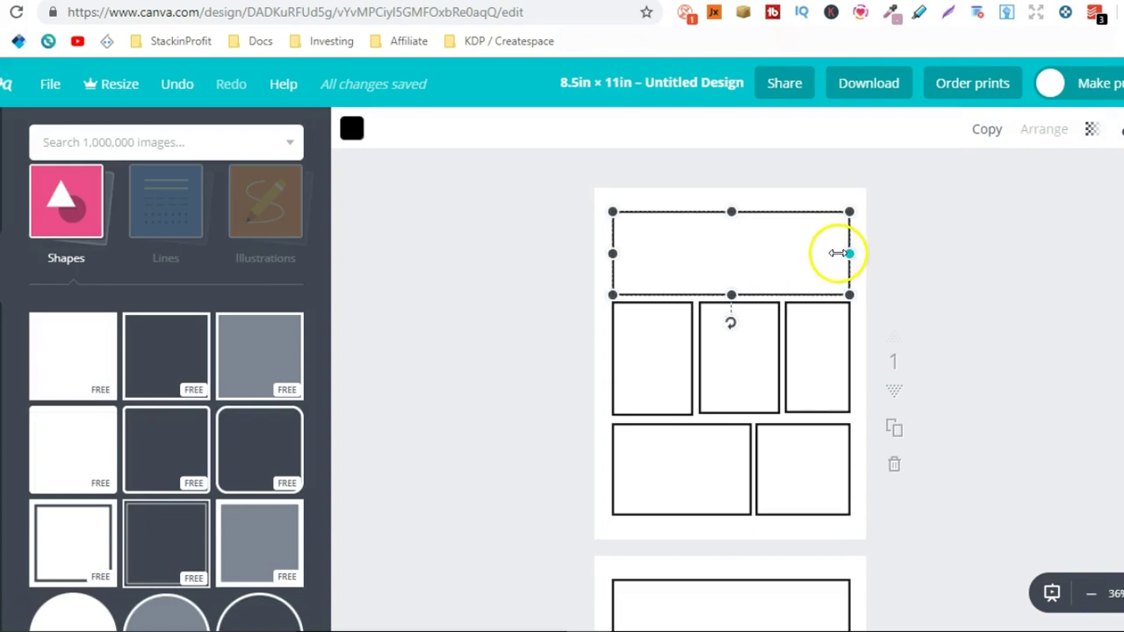
Narrow the top panel to half width and copy it into the top-right corner
drag(839, 253, 730, 257)
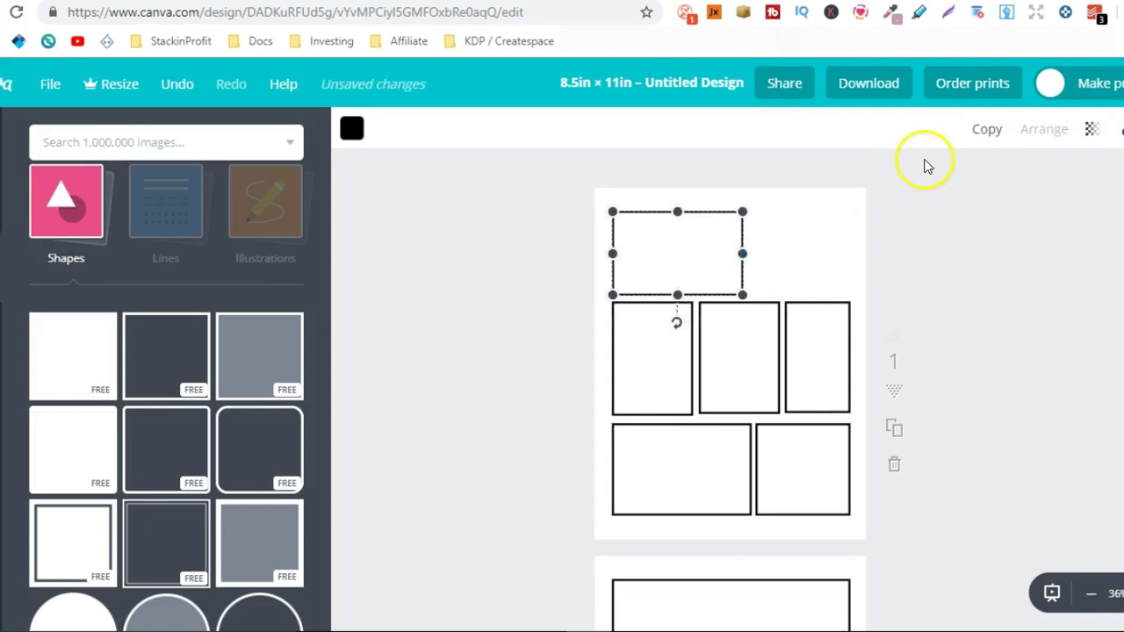
click(977, 139)
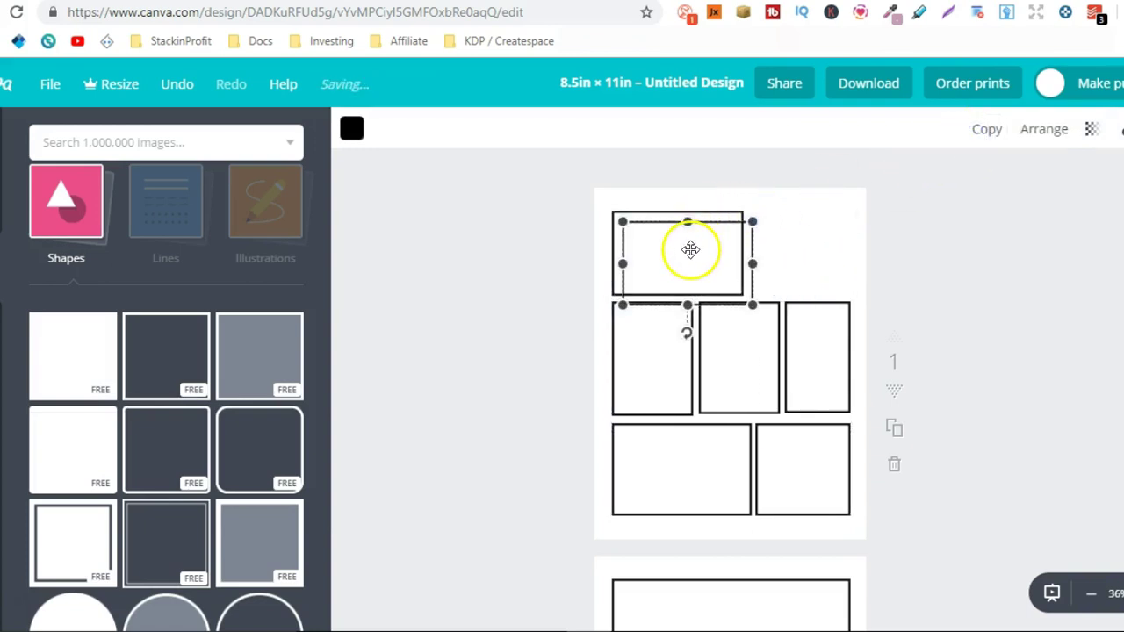
drag(705, 241, 848, 254)
Delete the left middle square and widen the centre panel to the left margin
click(742, 358)
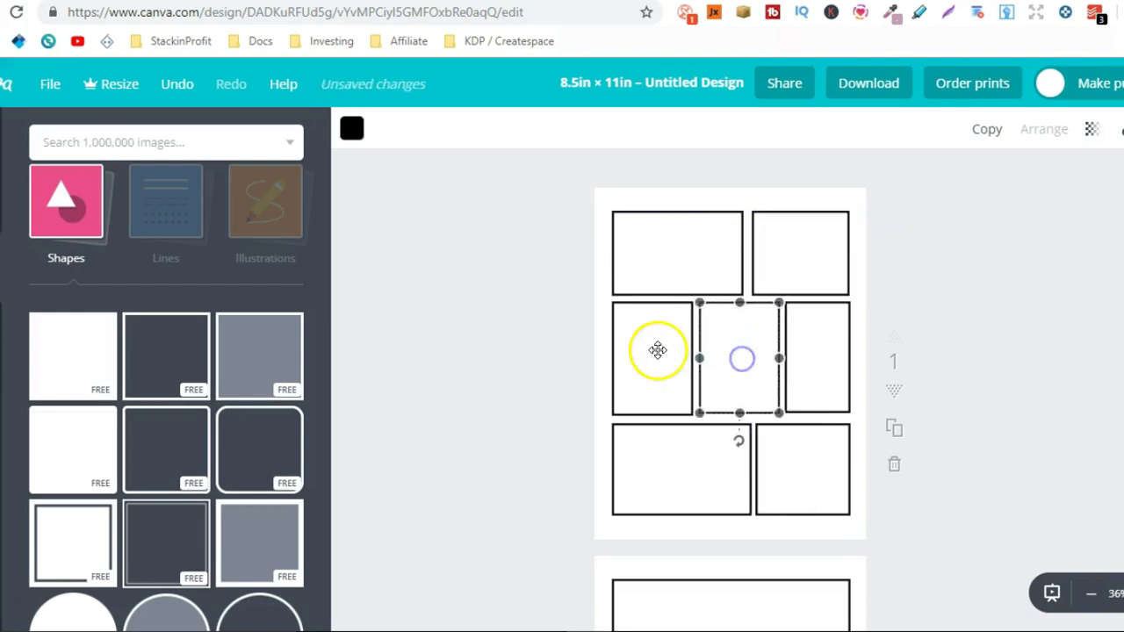
click(658, 351)
click(989, 144)
key(Delete)
click(715, 334)
drag(700, 358, 624, 356)
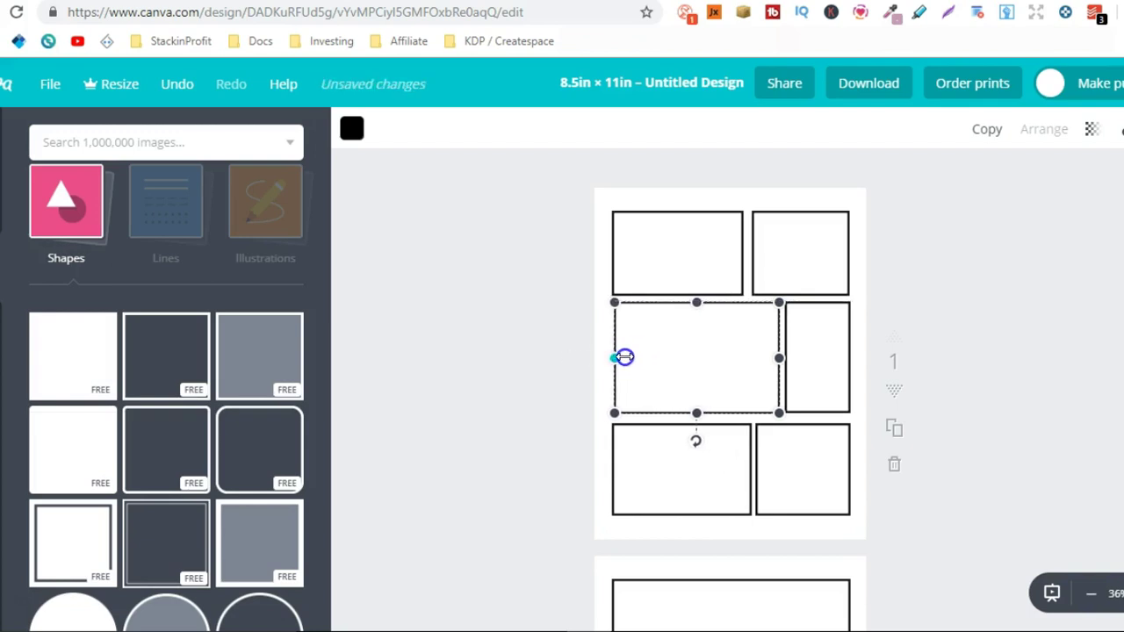
click(1022, 226)
Narrow the bottom-left panel and copy it into the gap, making three bottom panels
click(698, 471)
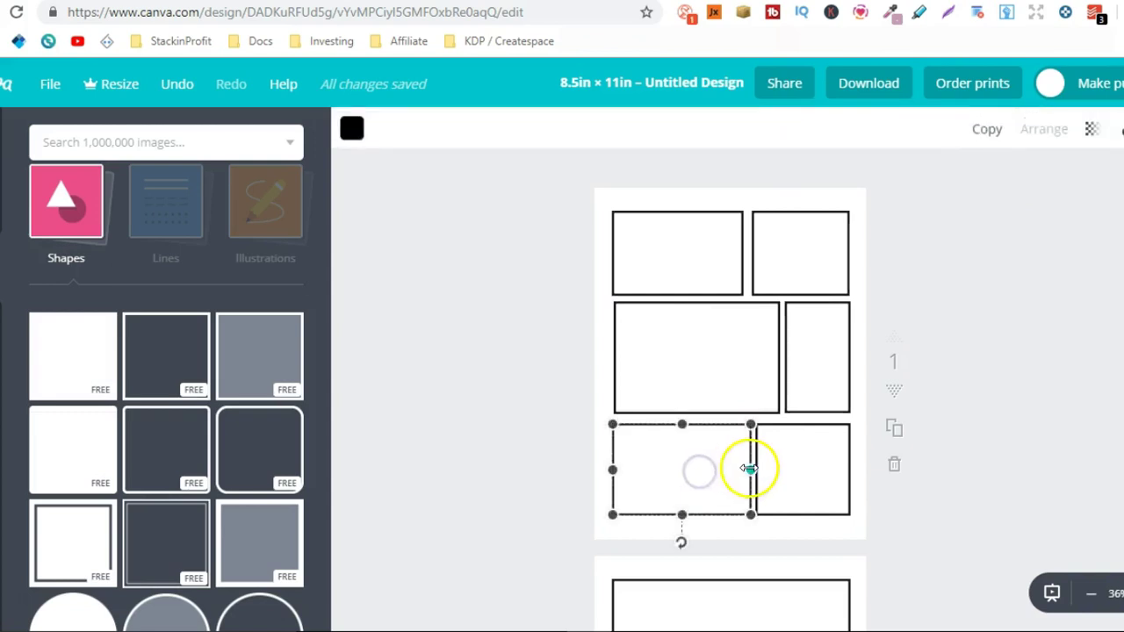
drag(748, 466, 671, 471)
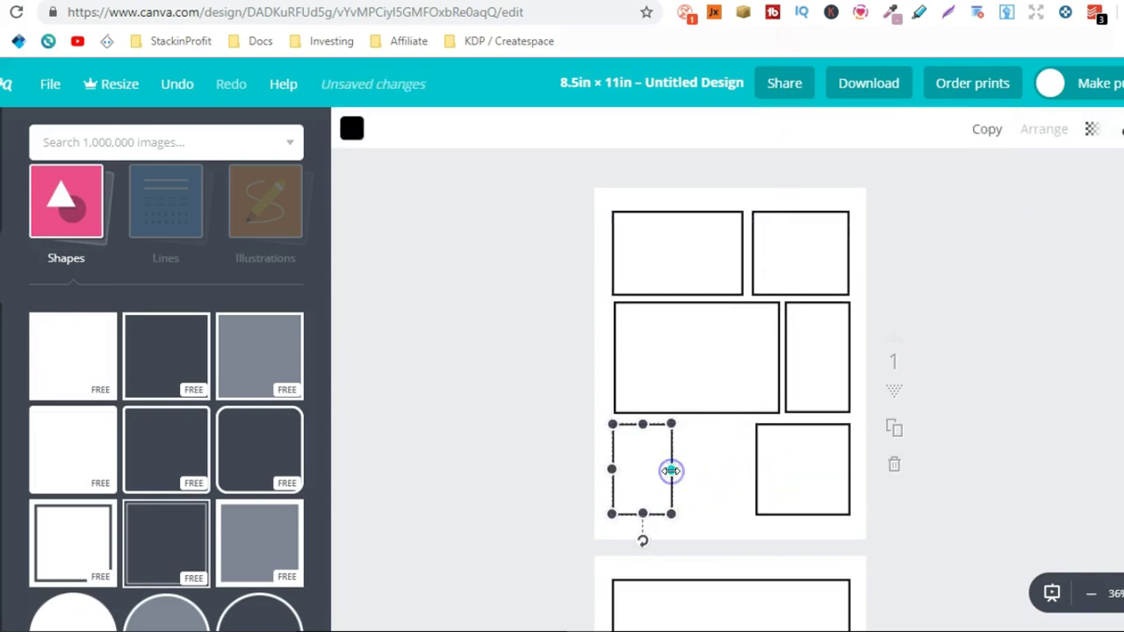
click(987, 134)
drag(654, 463, 710, 465)
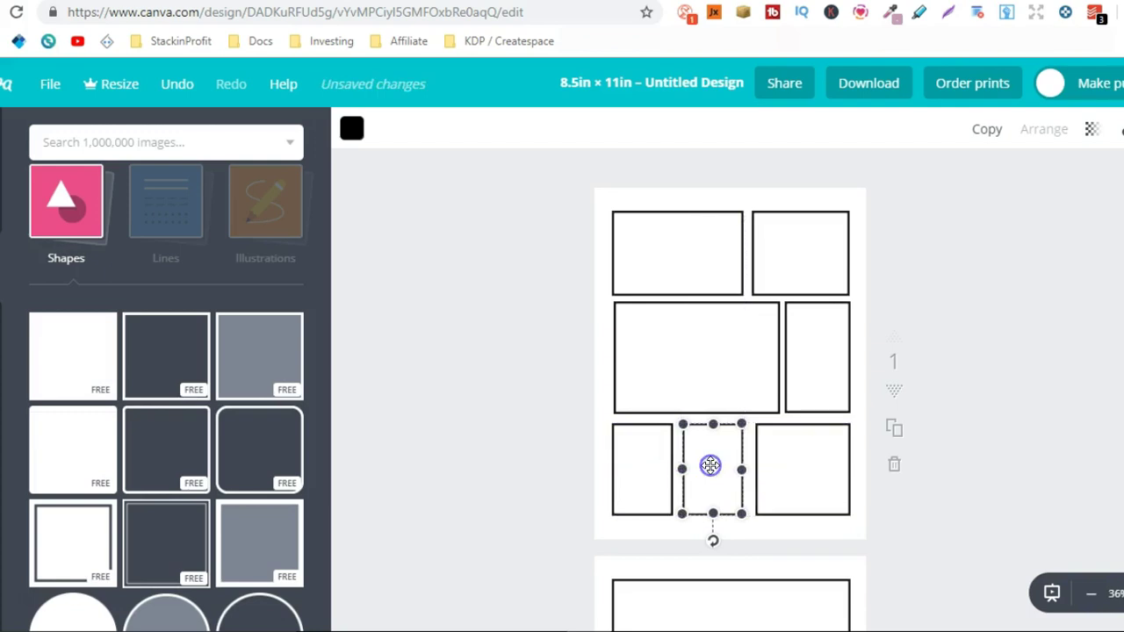
drag(740, 468, 744, 468)
click(1065, 276)
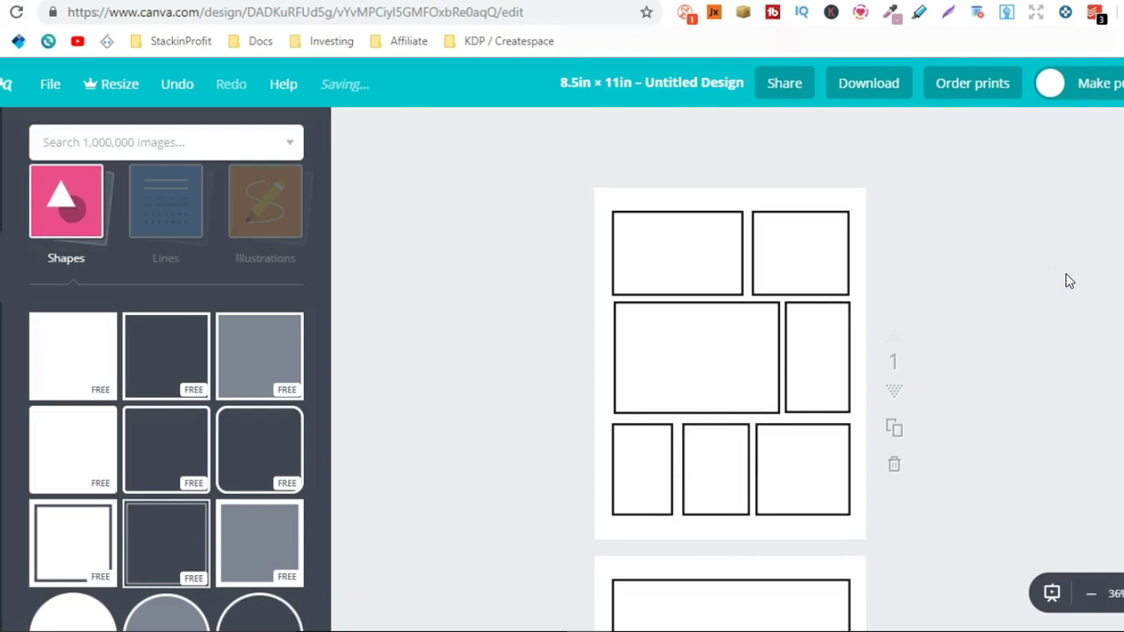
Add a spiky speech bubble from the uploads and shrink it into the top-right panel
click(392, 490)
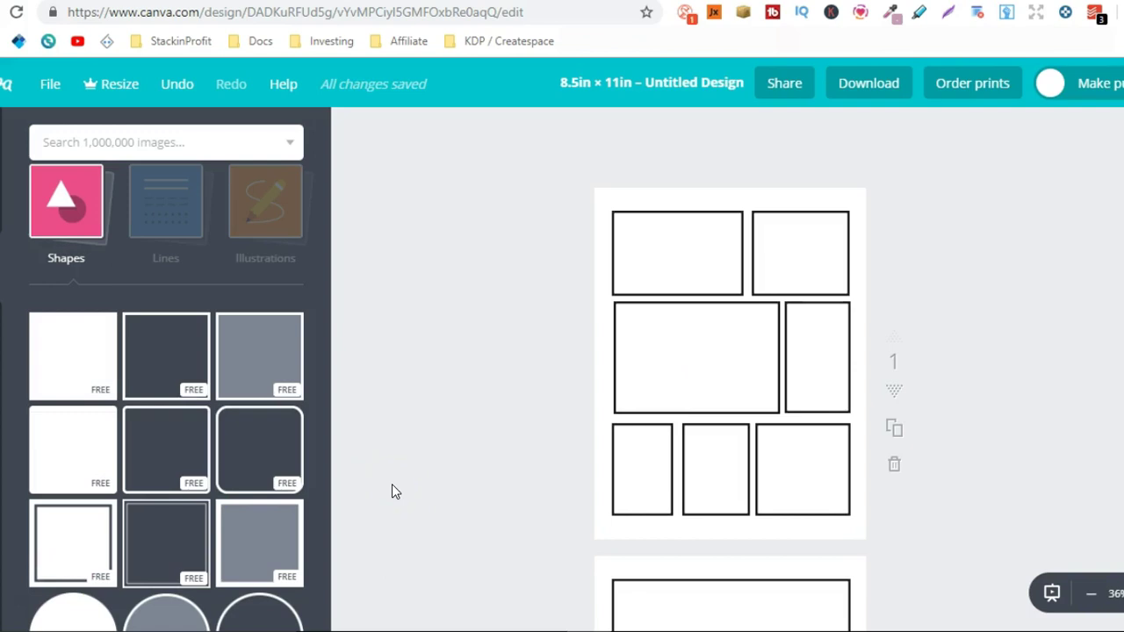
drag(658, 372, 35, 490)
click(2, 456)
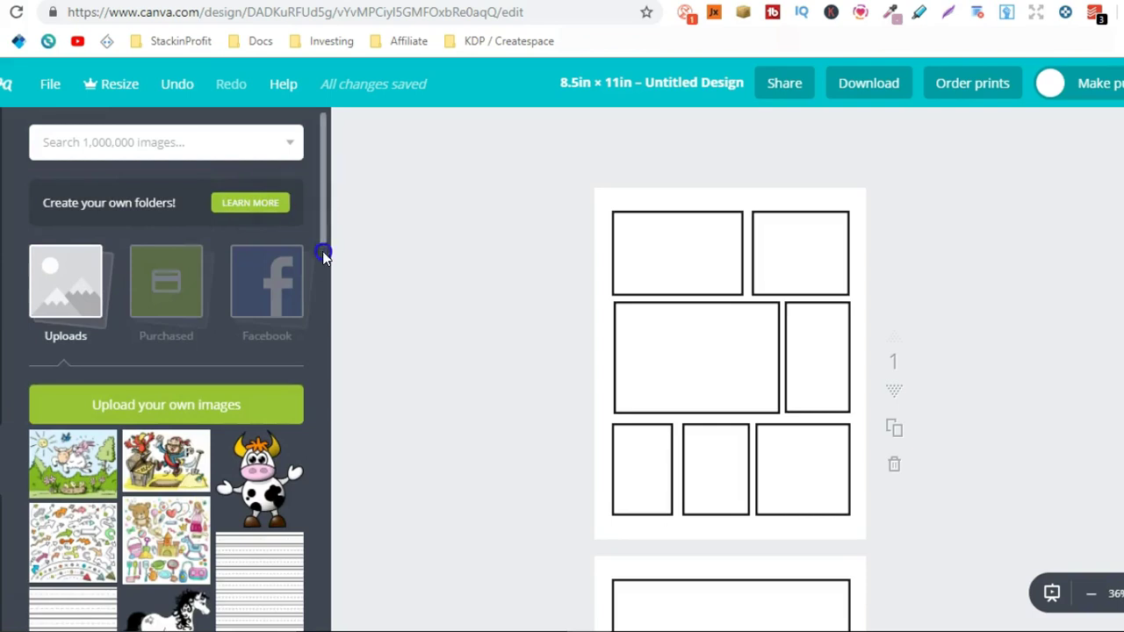
drag(320, 213, 321, 317)
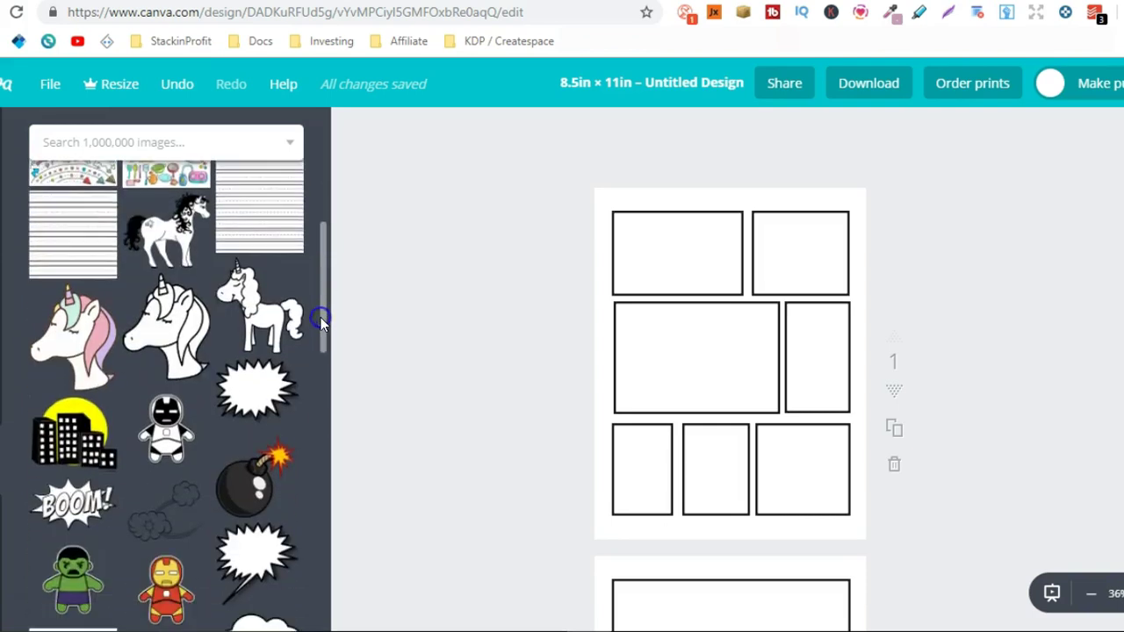
click(256, 569)
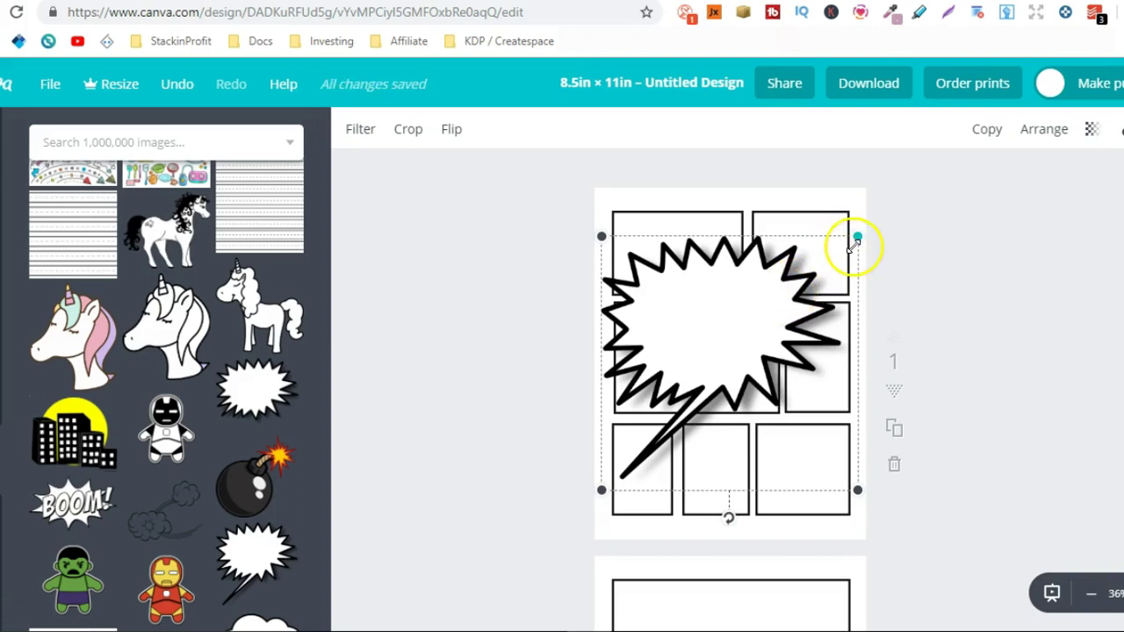
drag(857, 237, 811, 282)
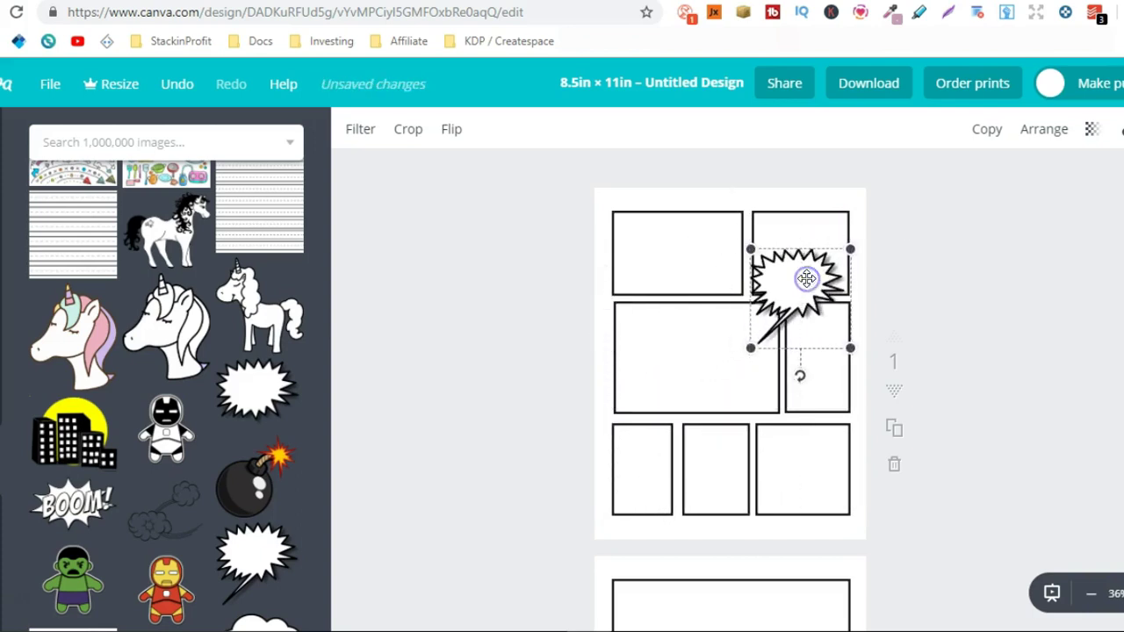
Add a cloud thought bubble, shrink it small and place it at the lower left
drag(325, 268, 326, 359)
click(275, 303)
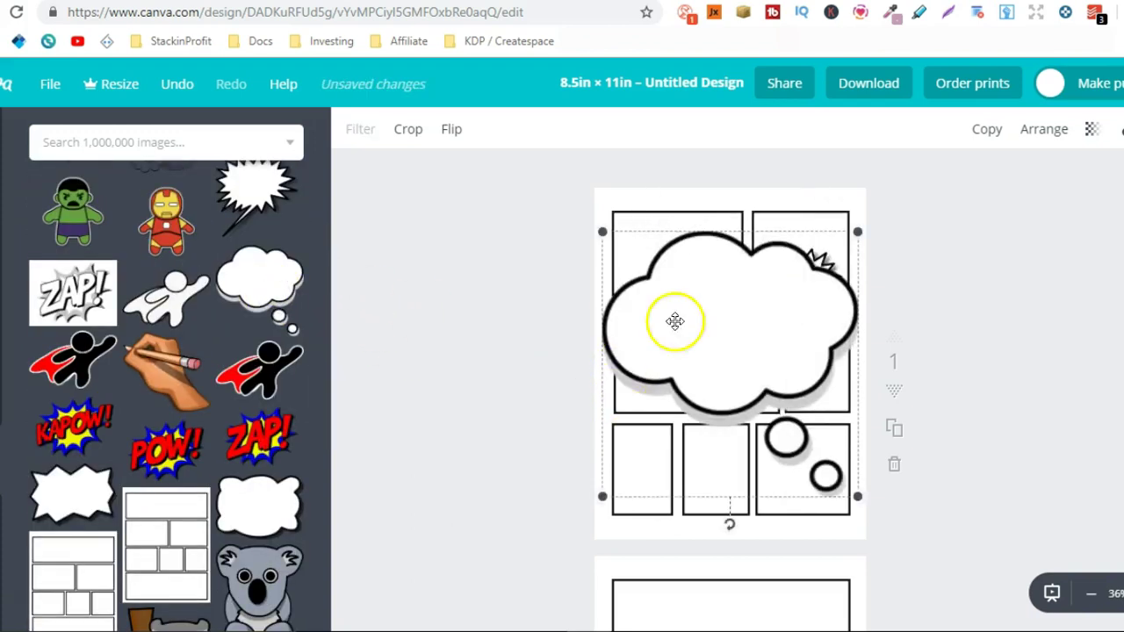
drag(858, 228, 673, 376)
drag(665, 427, 680, 404)
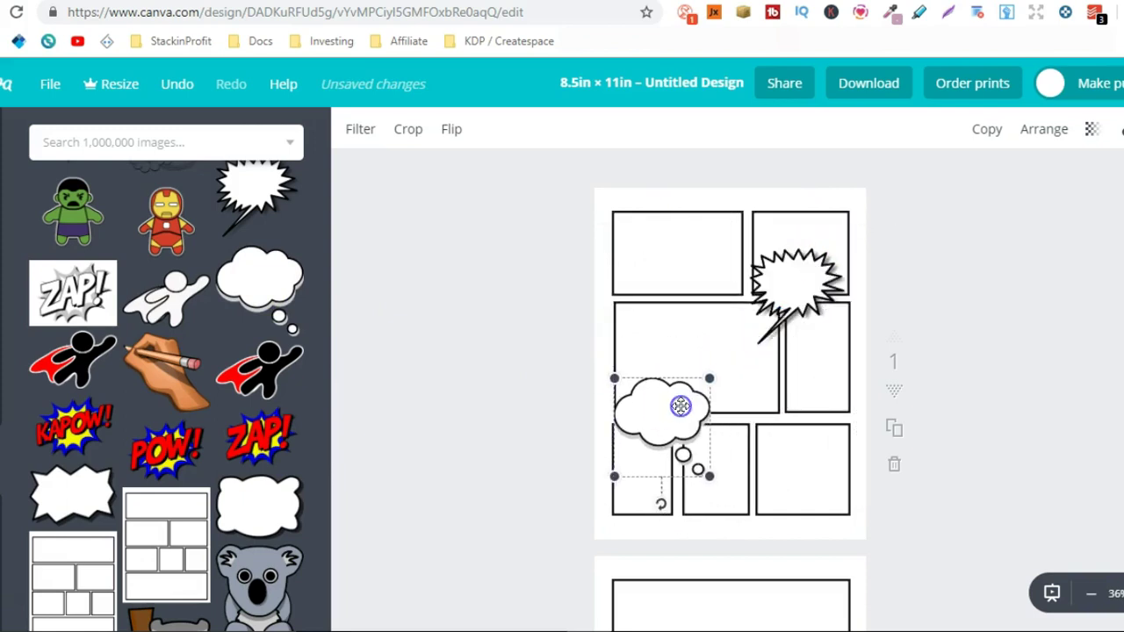
click(1016, 245)
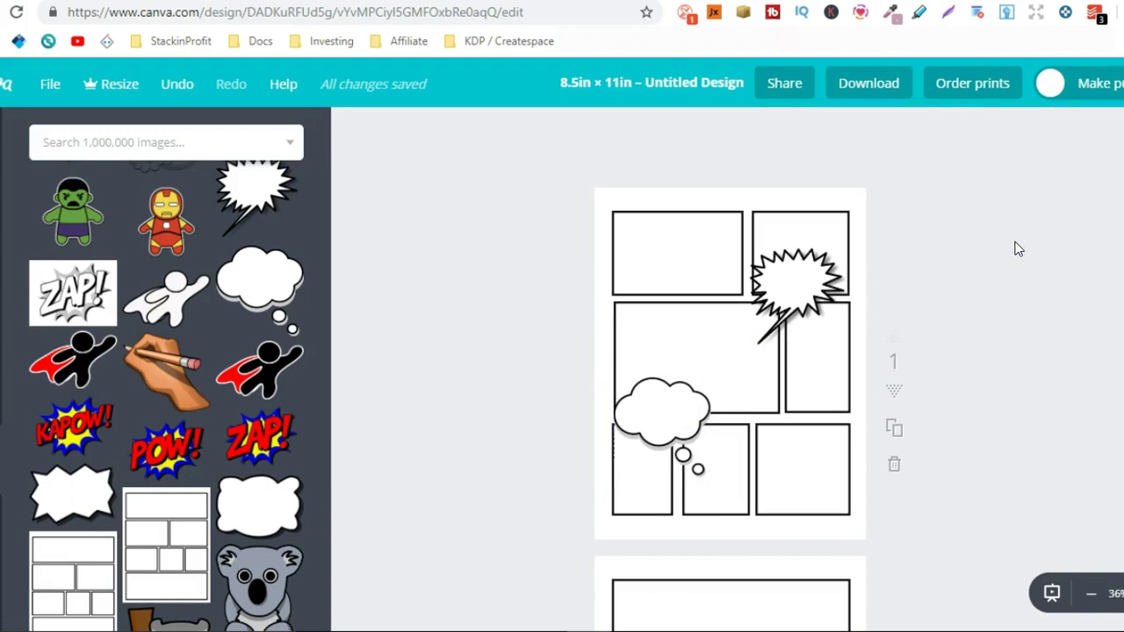
Download only page 1 of the comic design as a PNG, then switch to Google Slides
click(882, 89)
click(853, 381)
text(1)
click(831, 518)
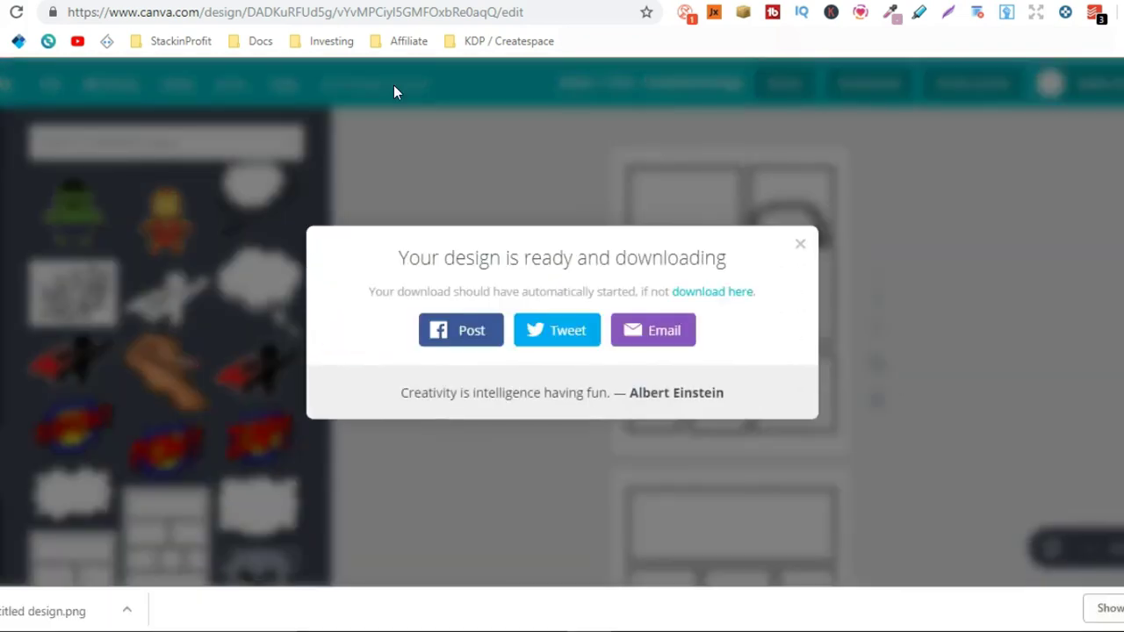
key(ctrl+Tab)
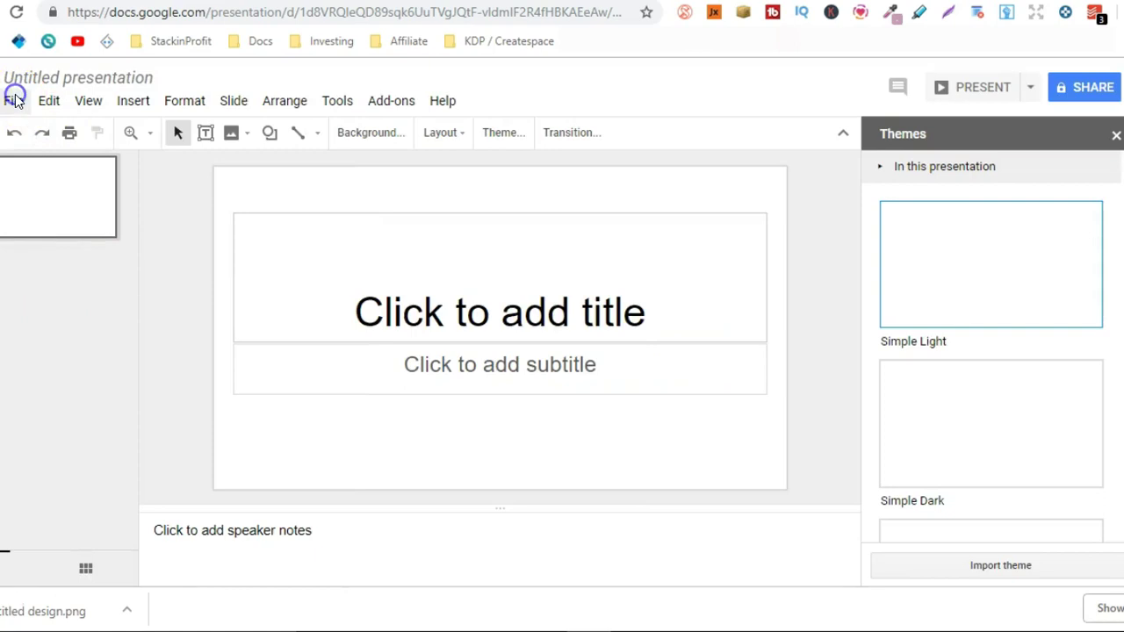
Set a Custom page size of 8.5 × 11 inches in Page setup
click(14, 100)
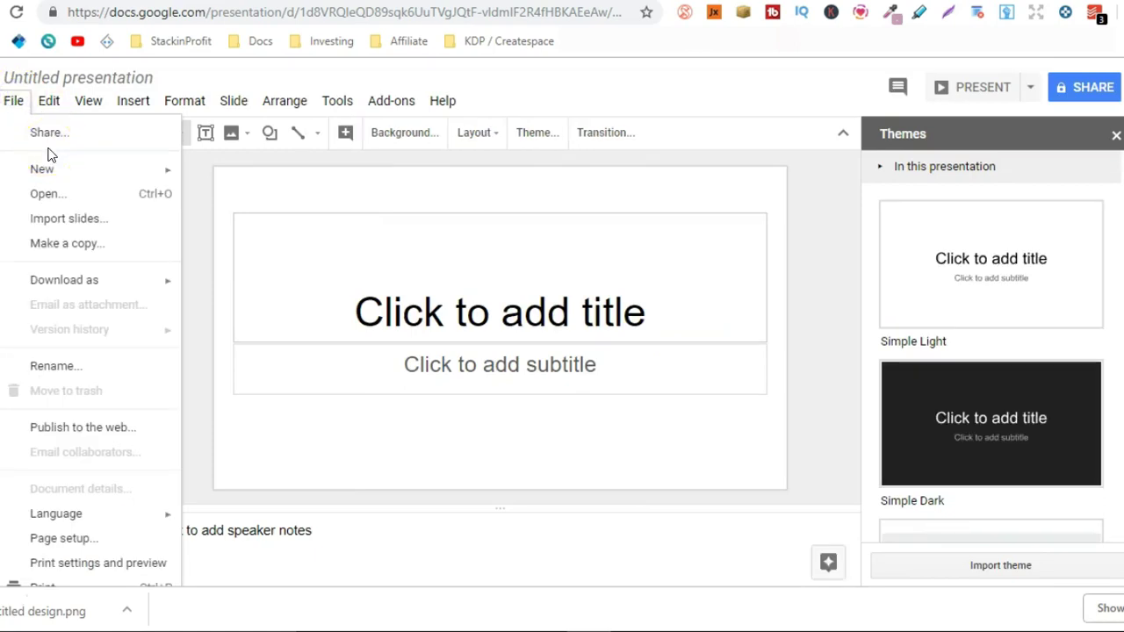
click(51, 110)
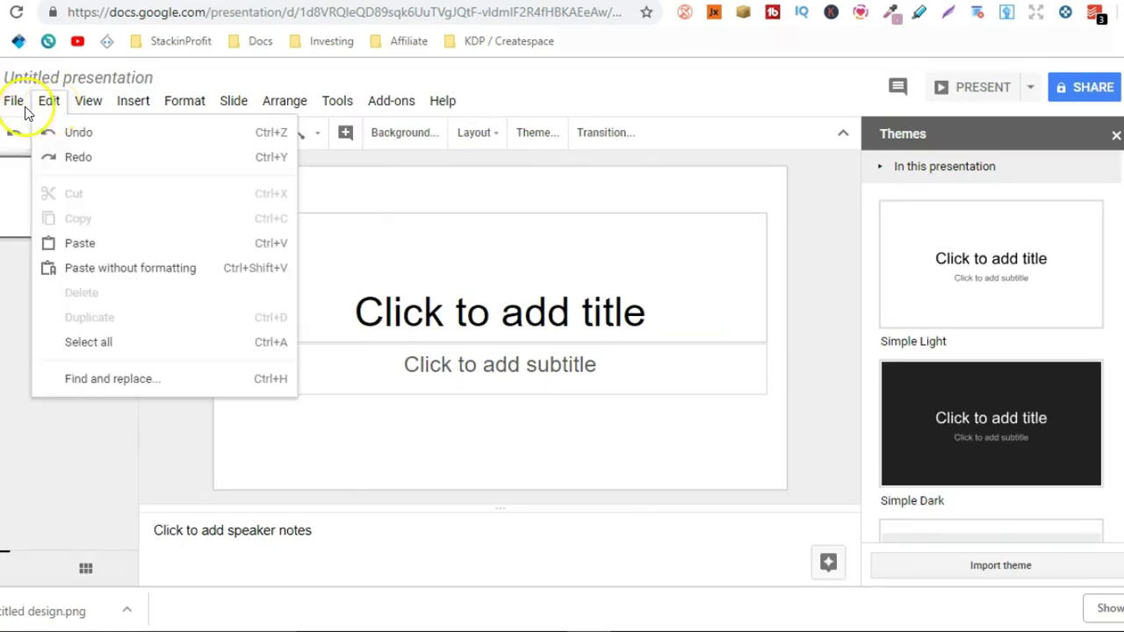
click(17, 104)
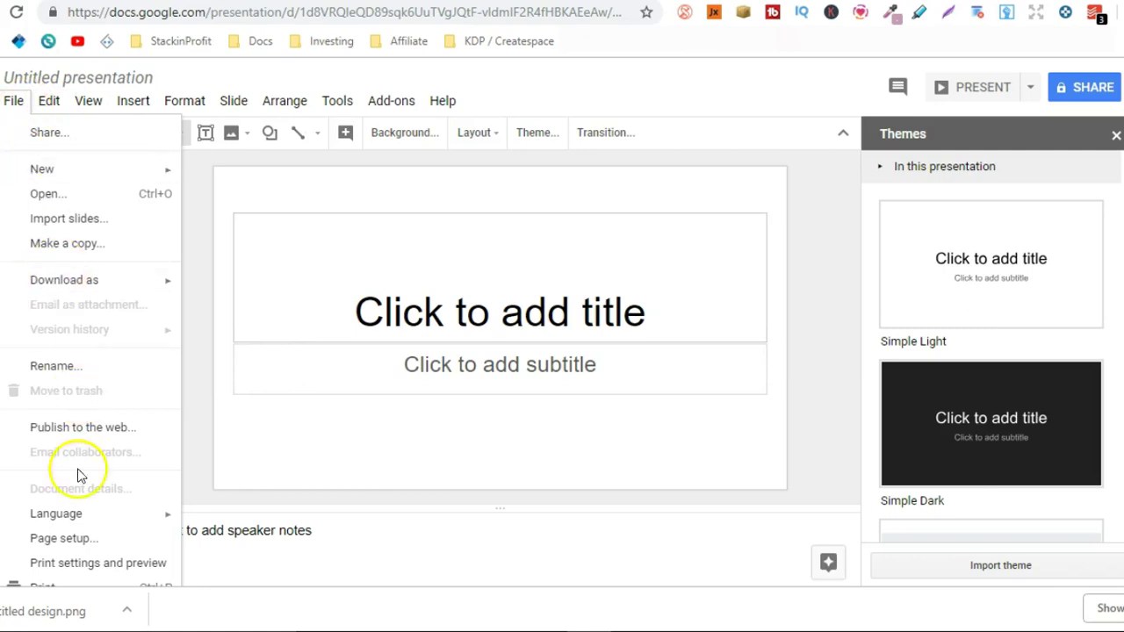
click(67, 539)
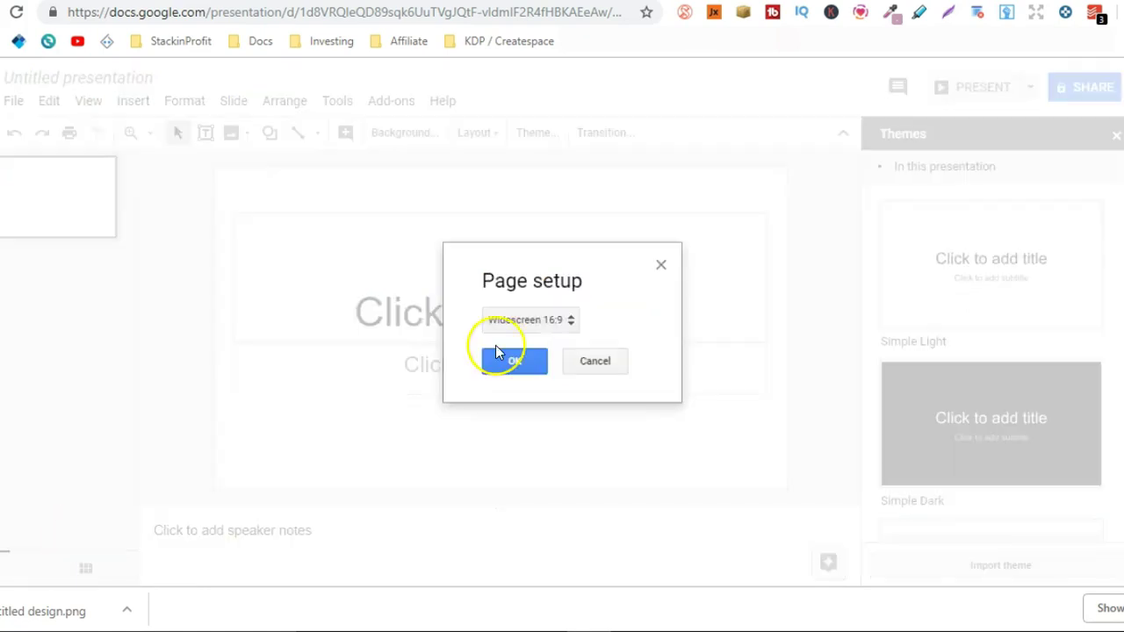
click(533, 322)
click(540, 374)
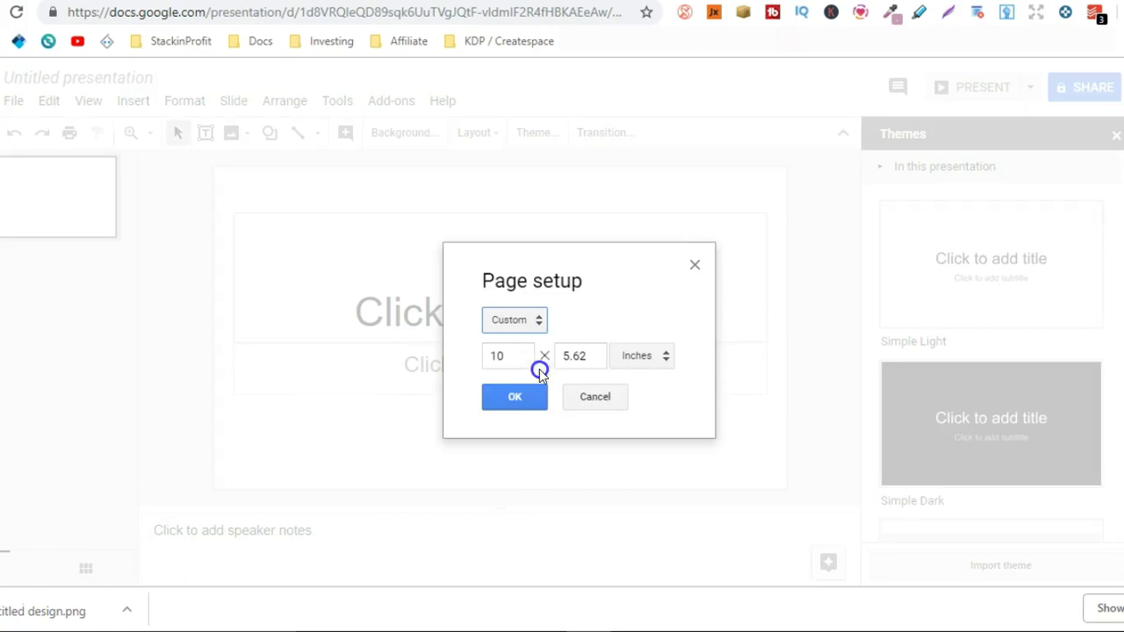
double_click(517, 353)
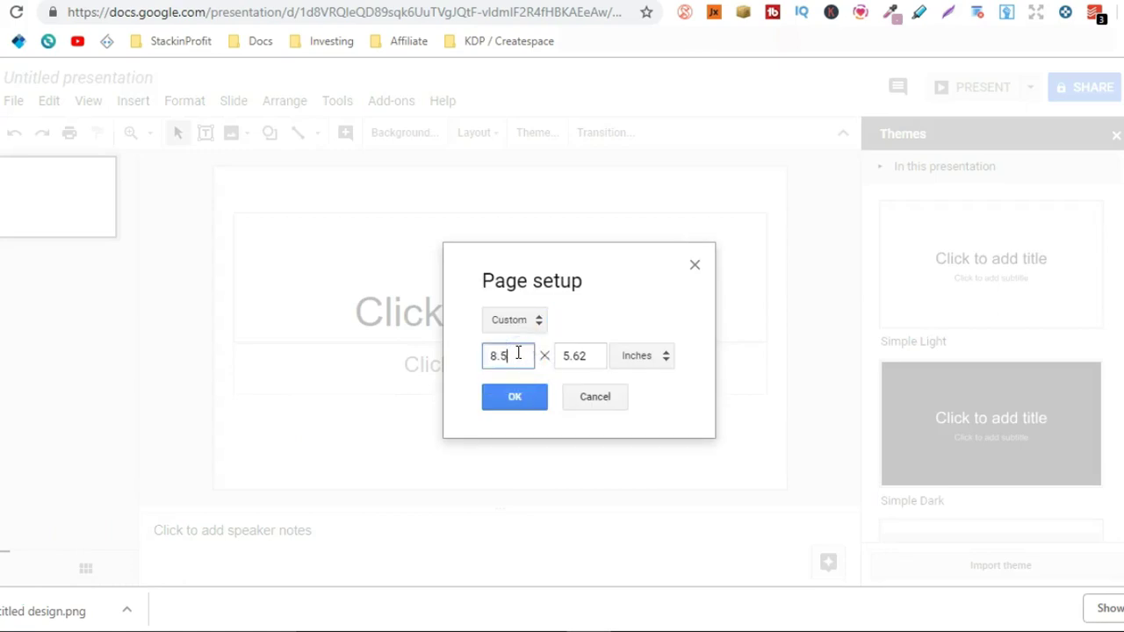
text(8.5)
double_click(568, 354)
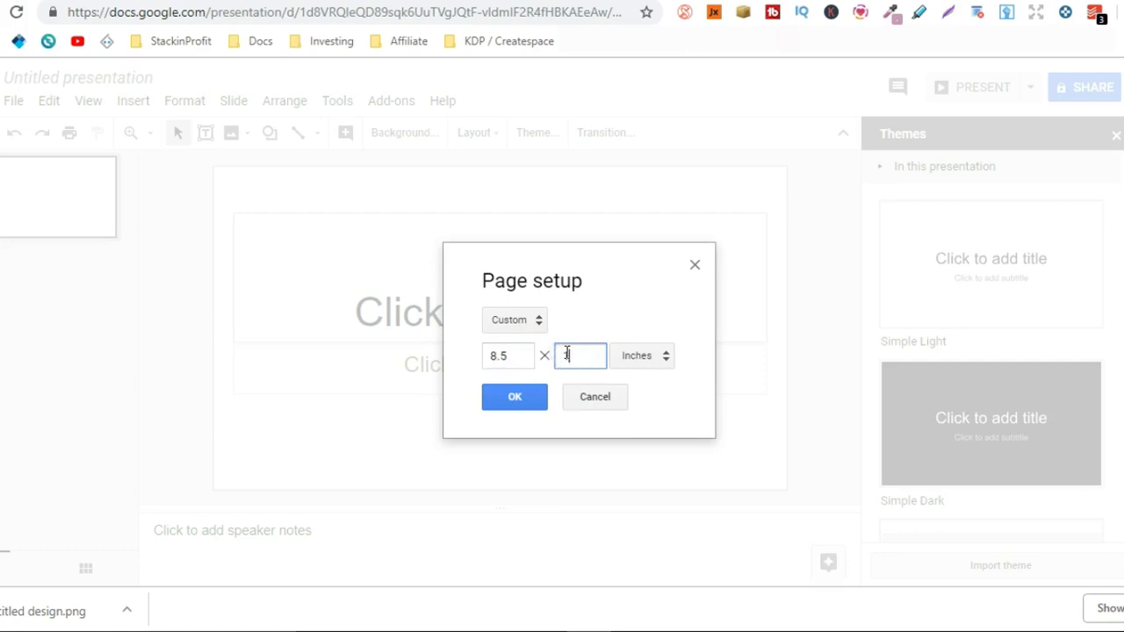
click(510, 402)
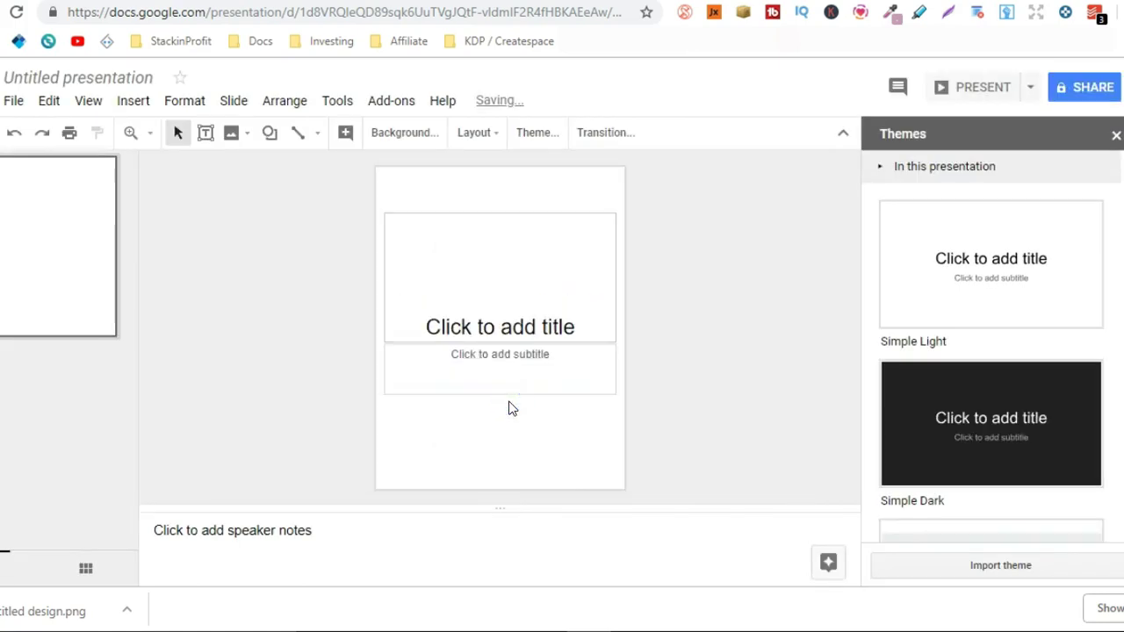
Replace the title and subtitle placeholders with the downloaded Untitled design.png comic page
click(497, 307)
click(545, 220)
click(543, 217)
click(544, 215)
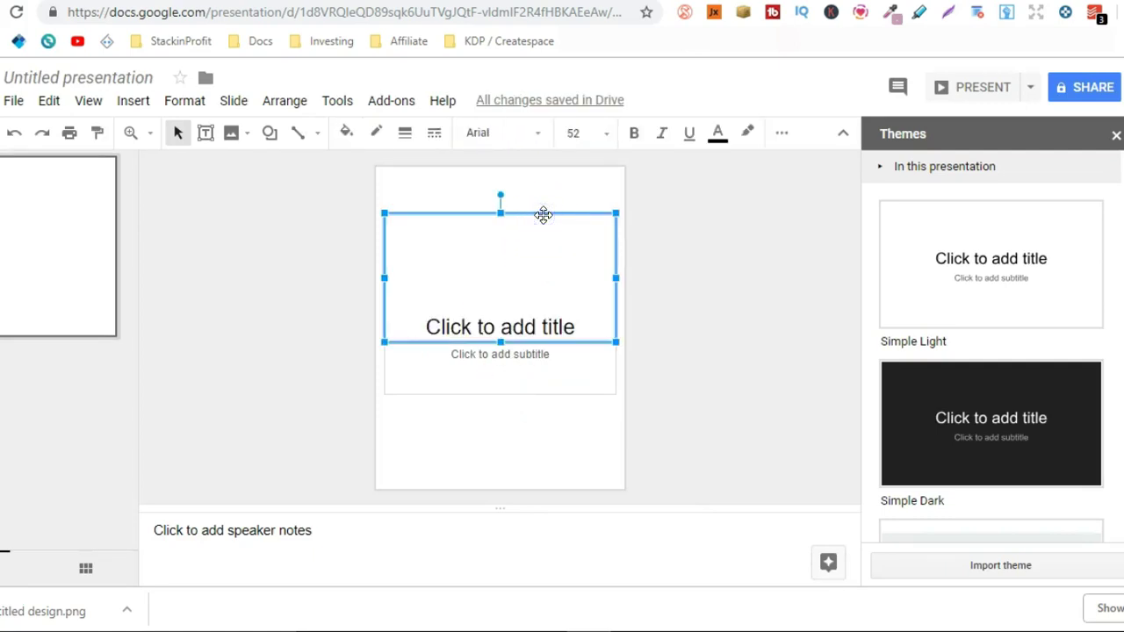
key(Delete)
click(497, 386)
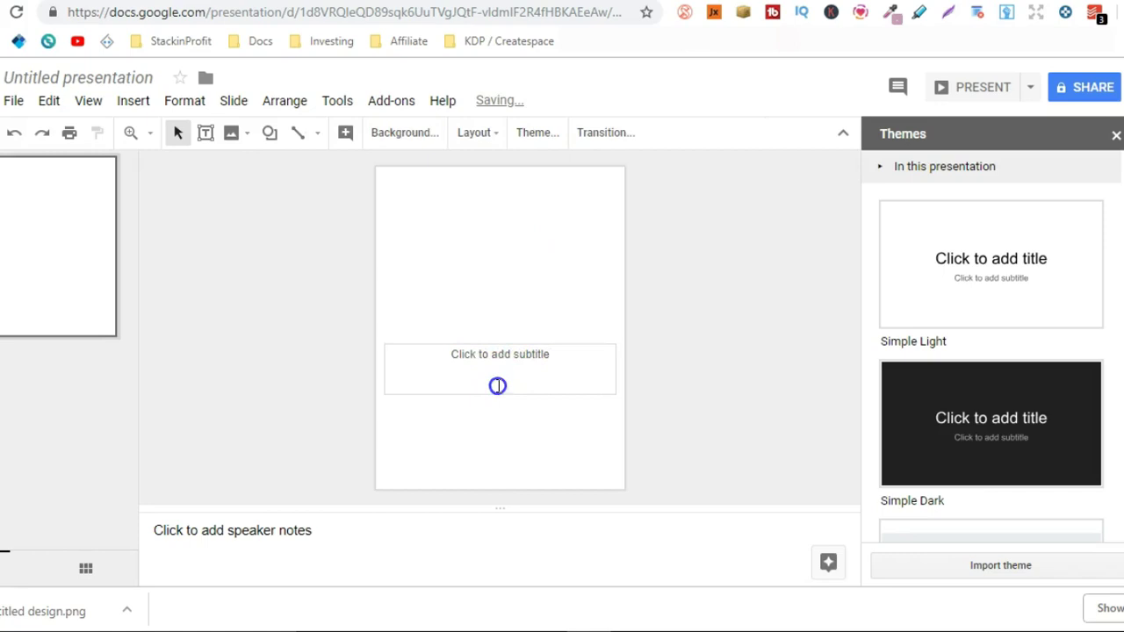
click(545, 344)
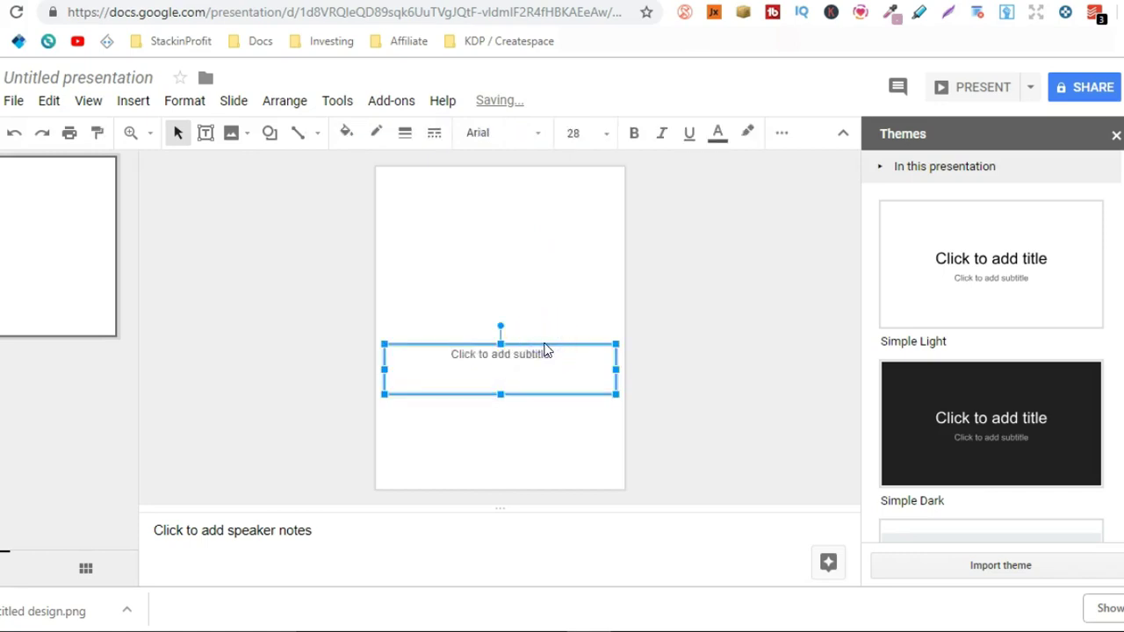
key(Delete)
click(545, 344)
drag(97, 614, 497, 337)
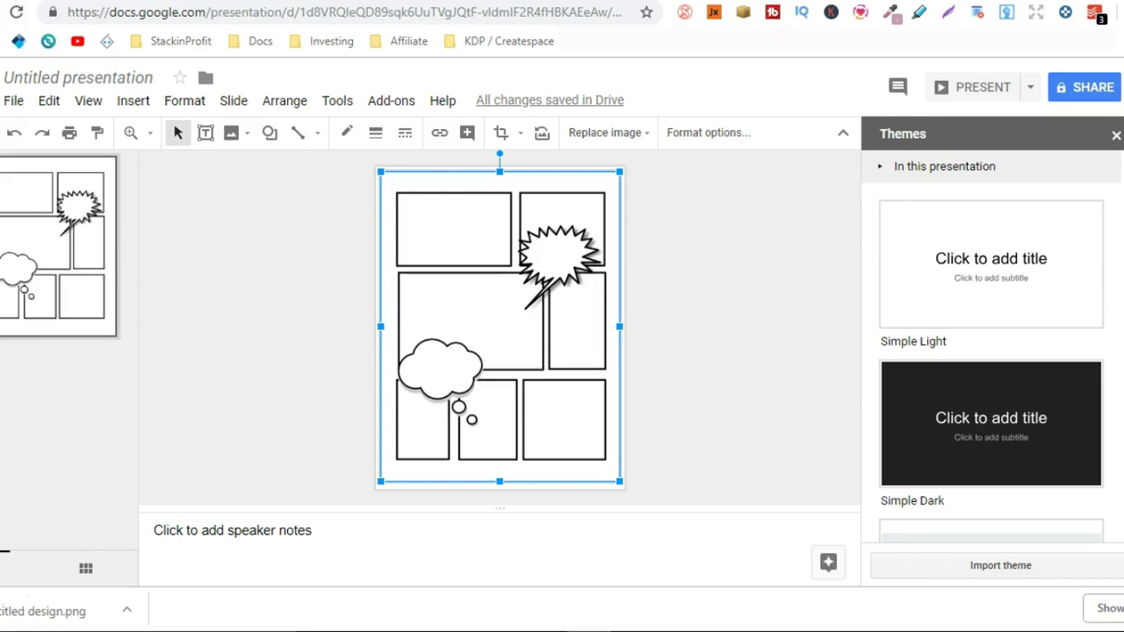
Download only page 2 of the Canva comic design as a PNG
key(ctrl+Tab)
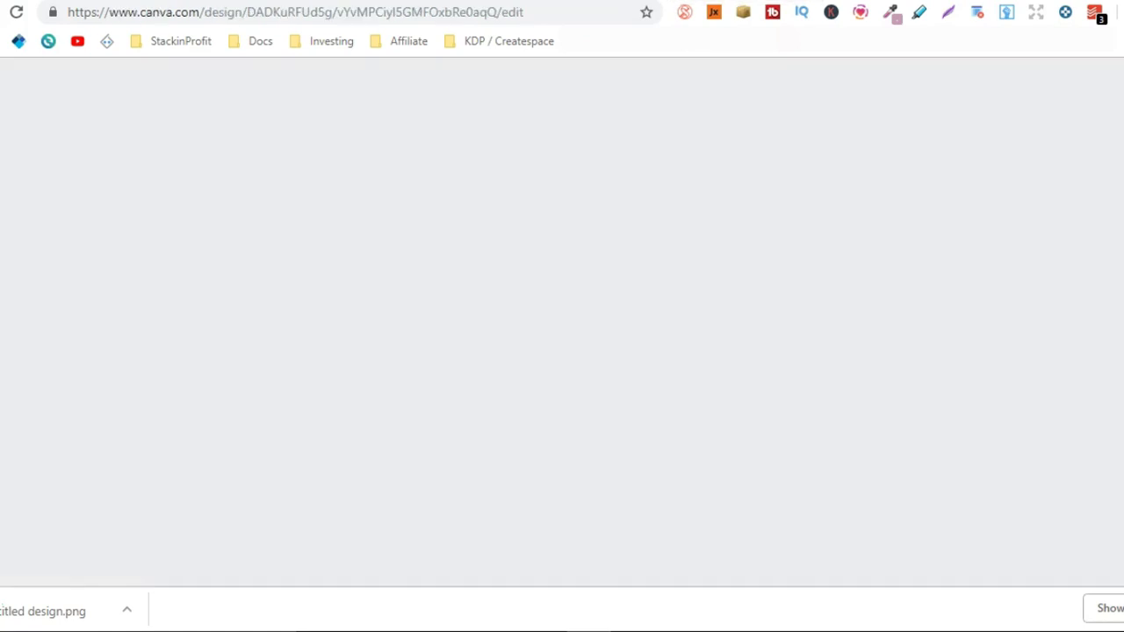
click(989, 228)
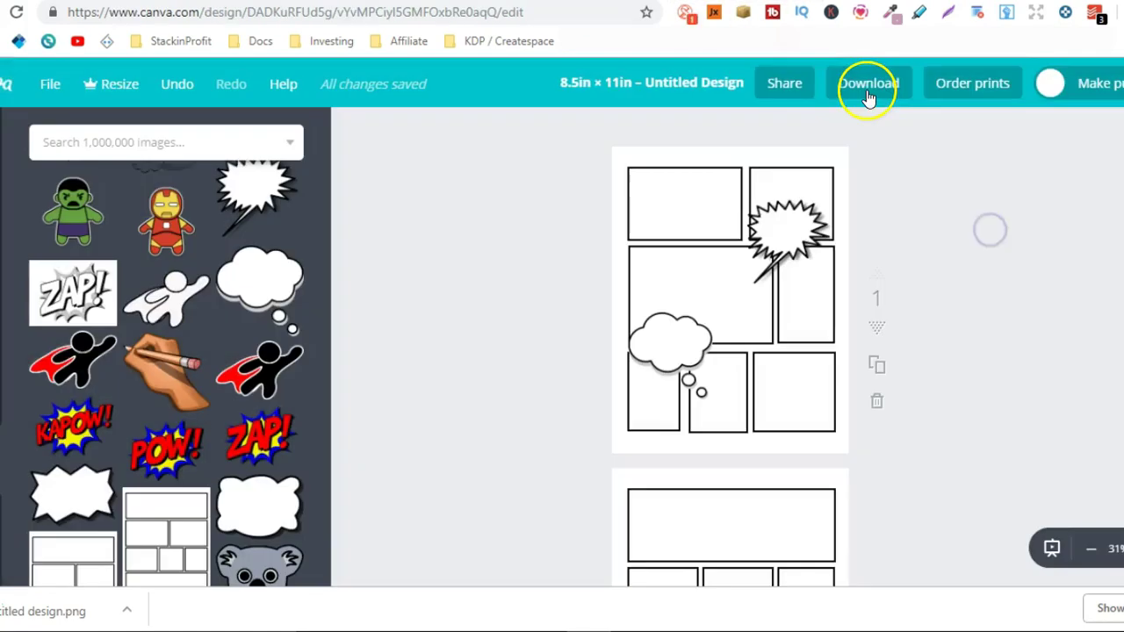
click(868, 90)
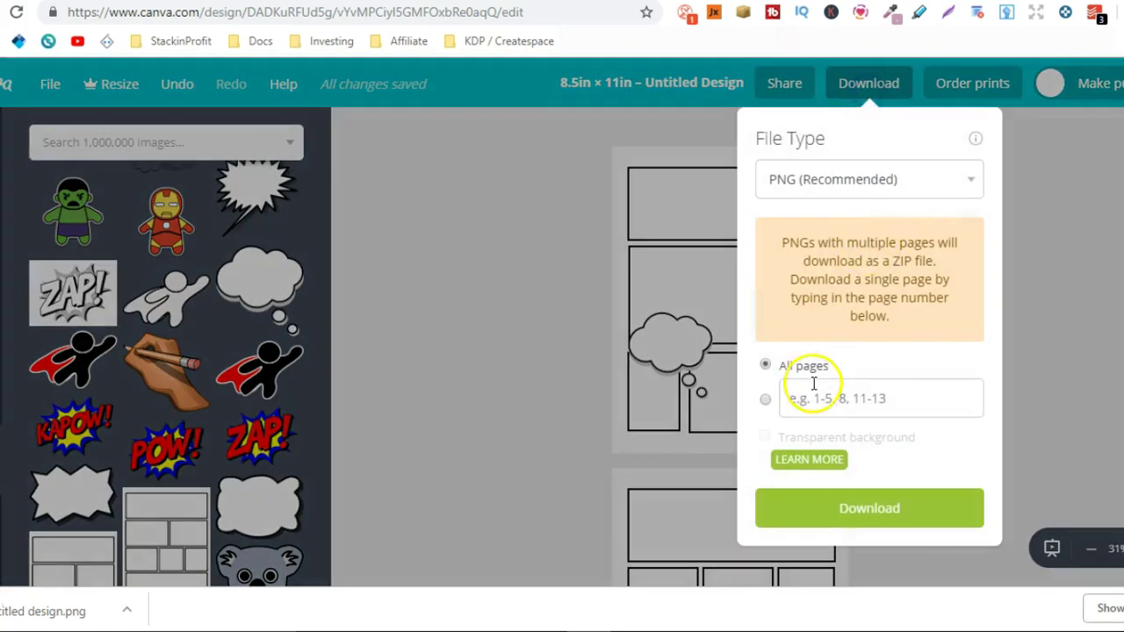
click(814, 386)
text(2)
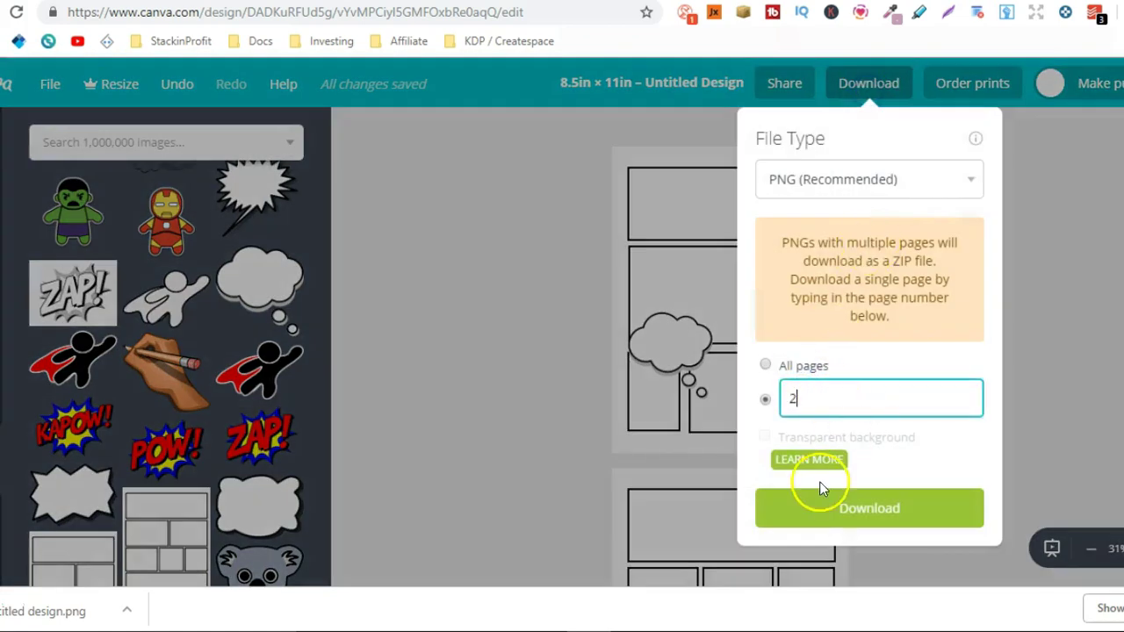
click(809, 506)
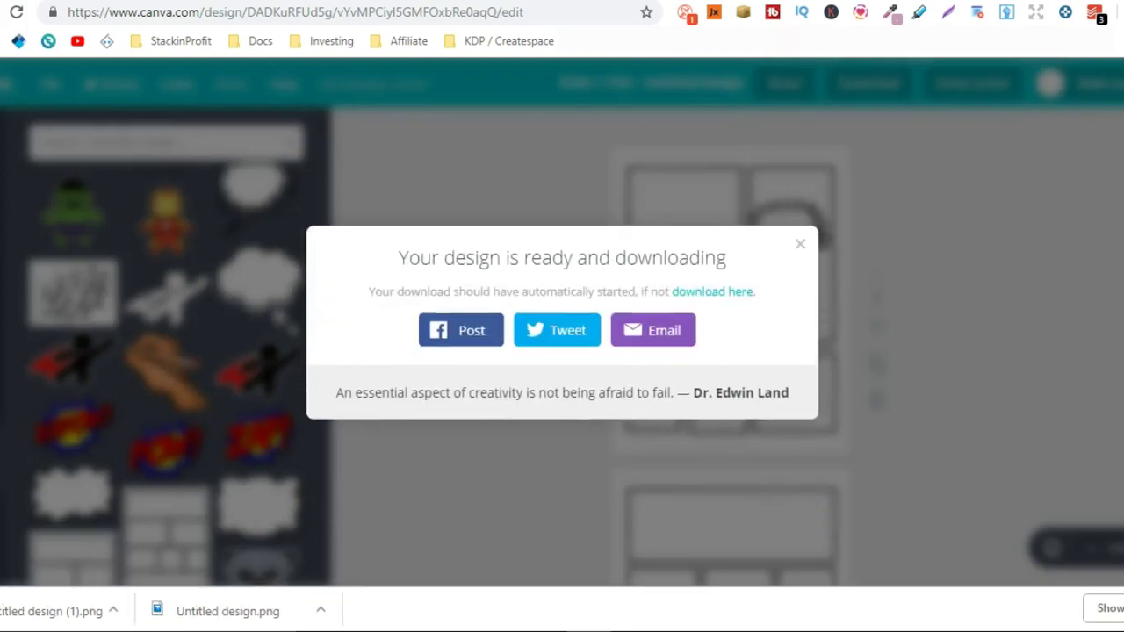
click(569, 16)
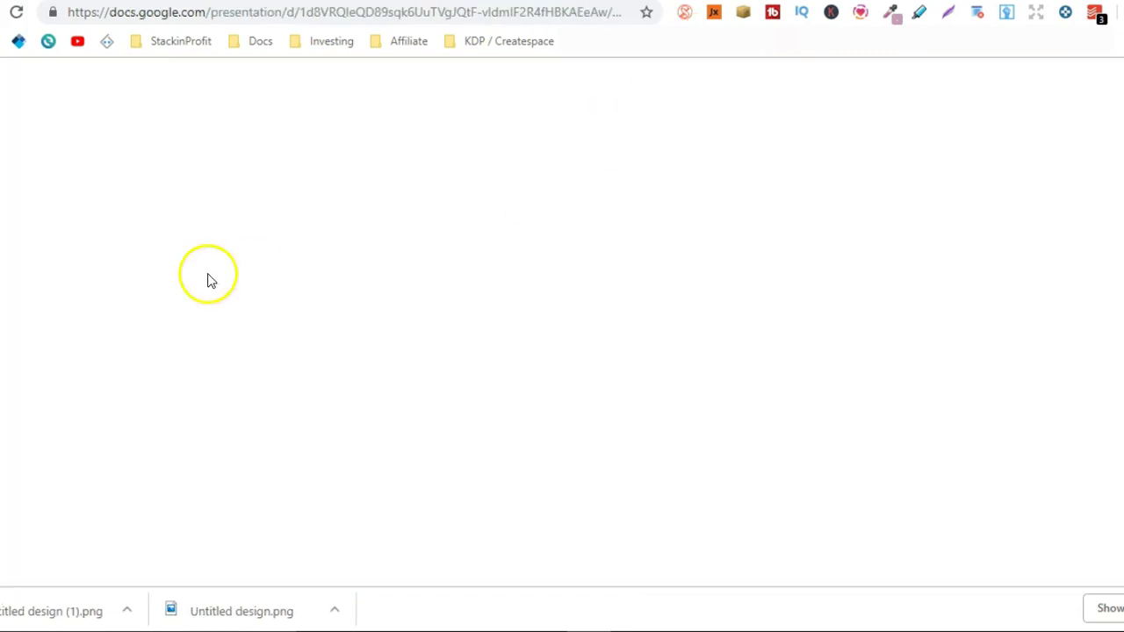
Duplicate the first slide and swap its image for the page-2 seven-panel comic grid
click(36, 261)
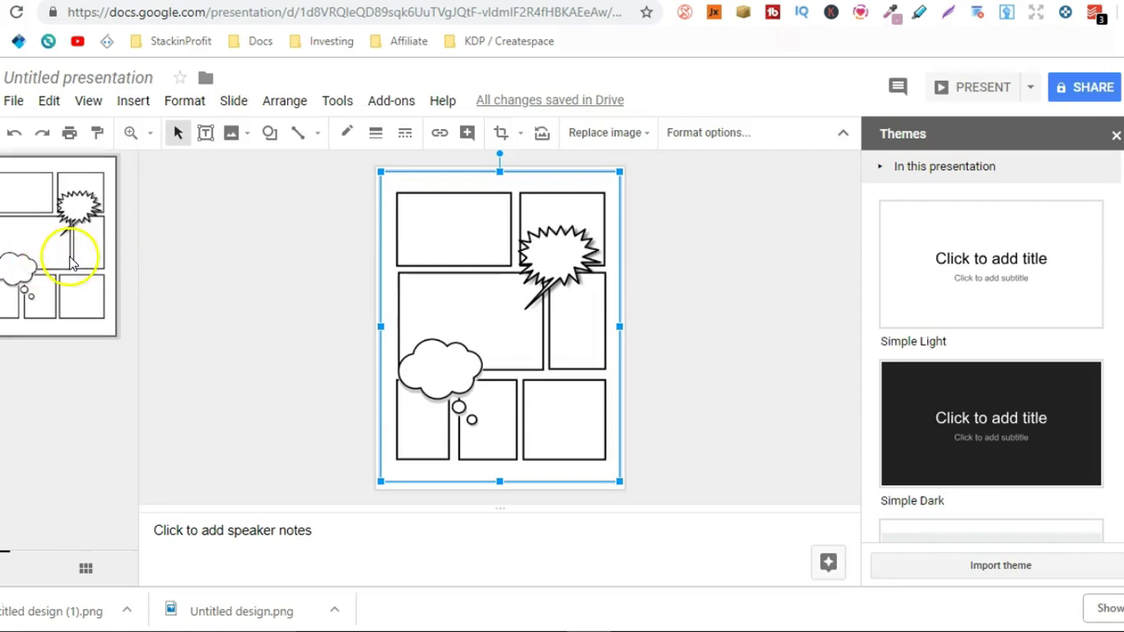
right_click(72, 262)
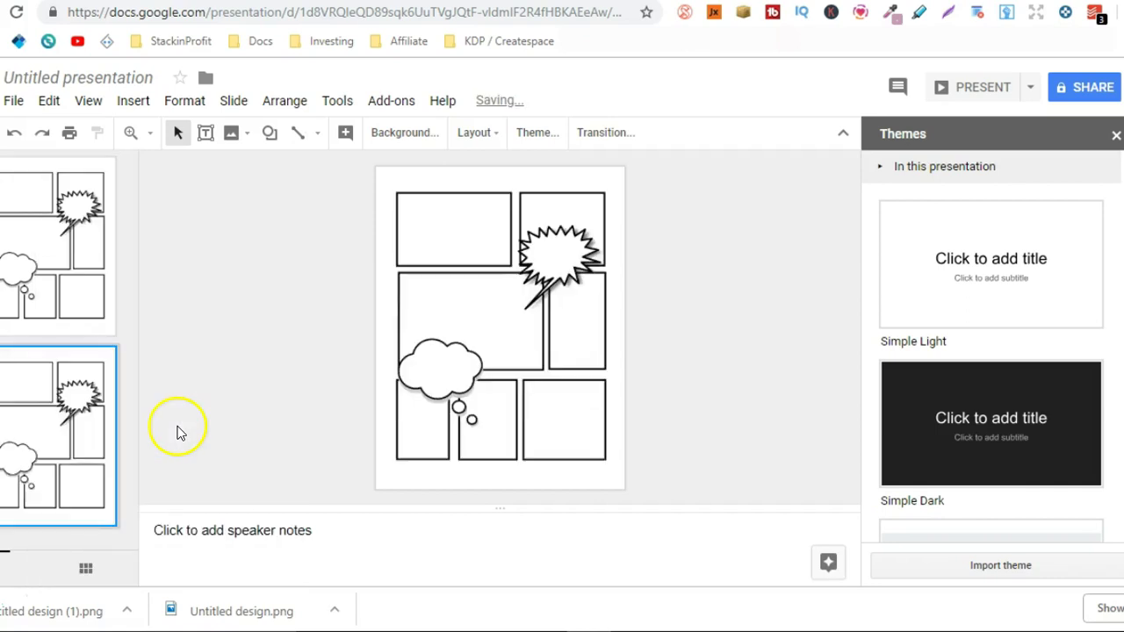
click(451, 305)
key(Delete)
drag(92, 609, 492, 334)
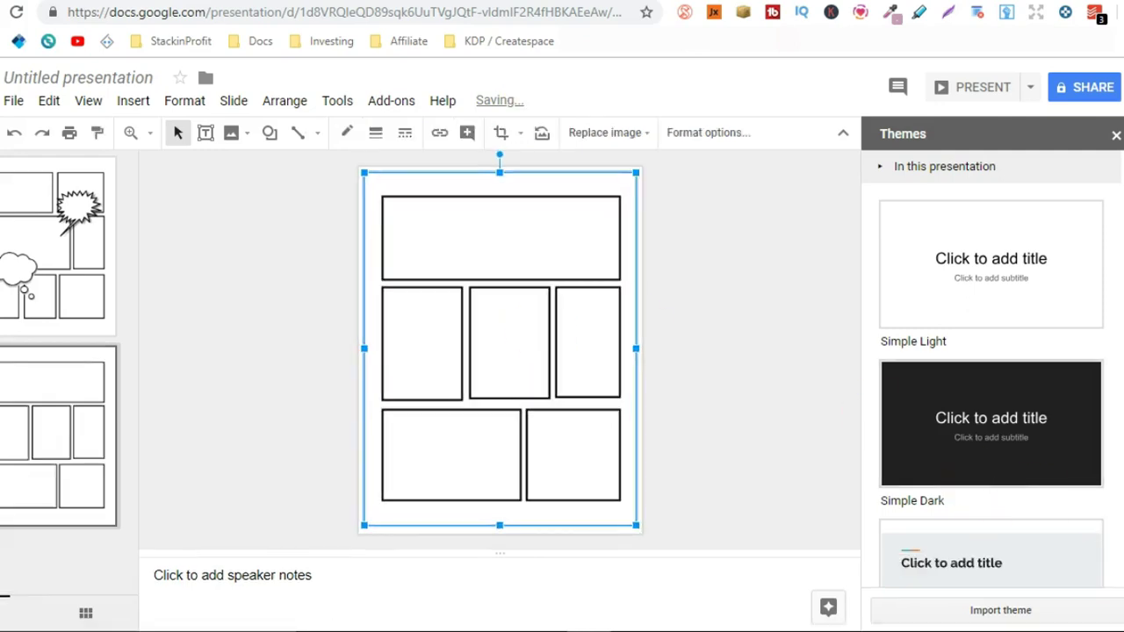
Duplicate the first comic slide and flip its image horizontally
right_click(88, 255)
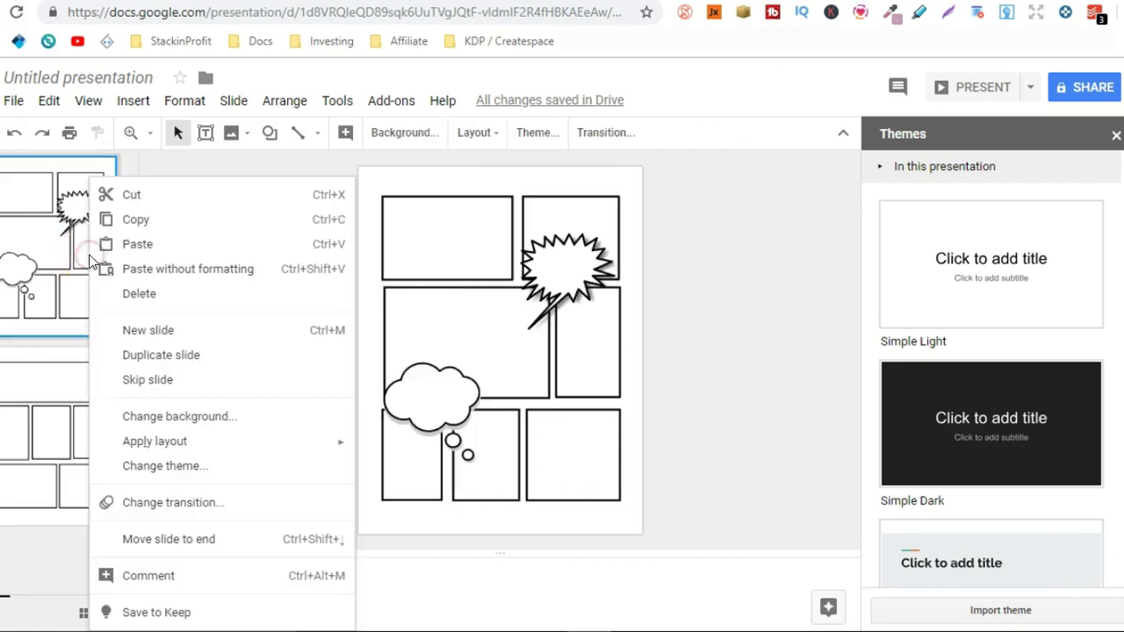
click(140, 350)
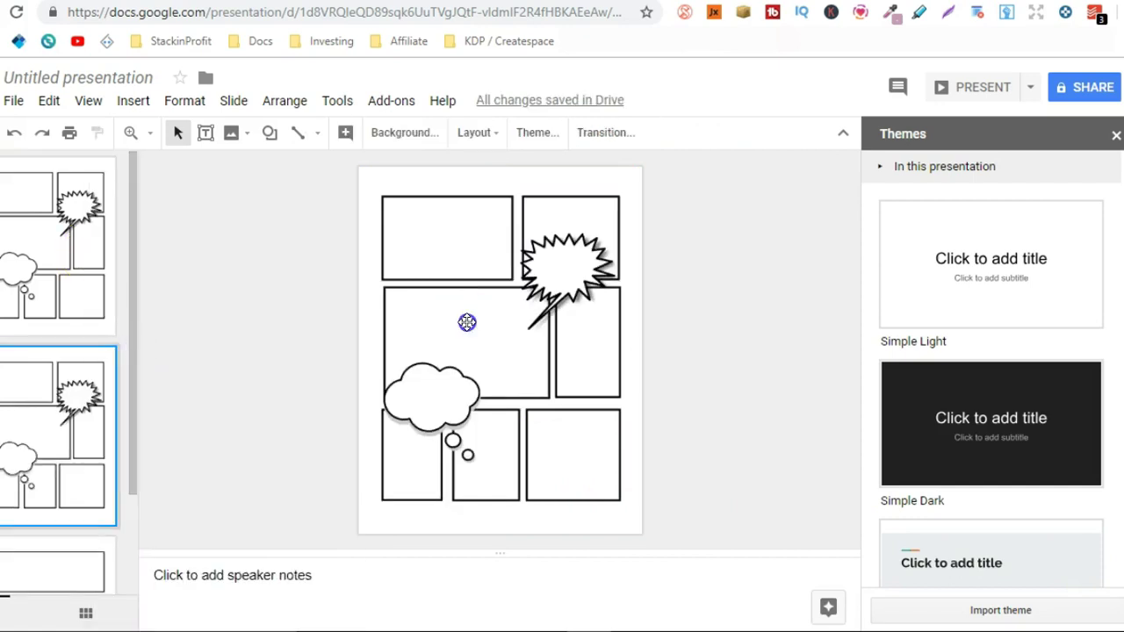
click(466, 322)
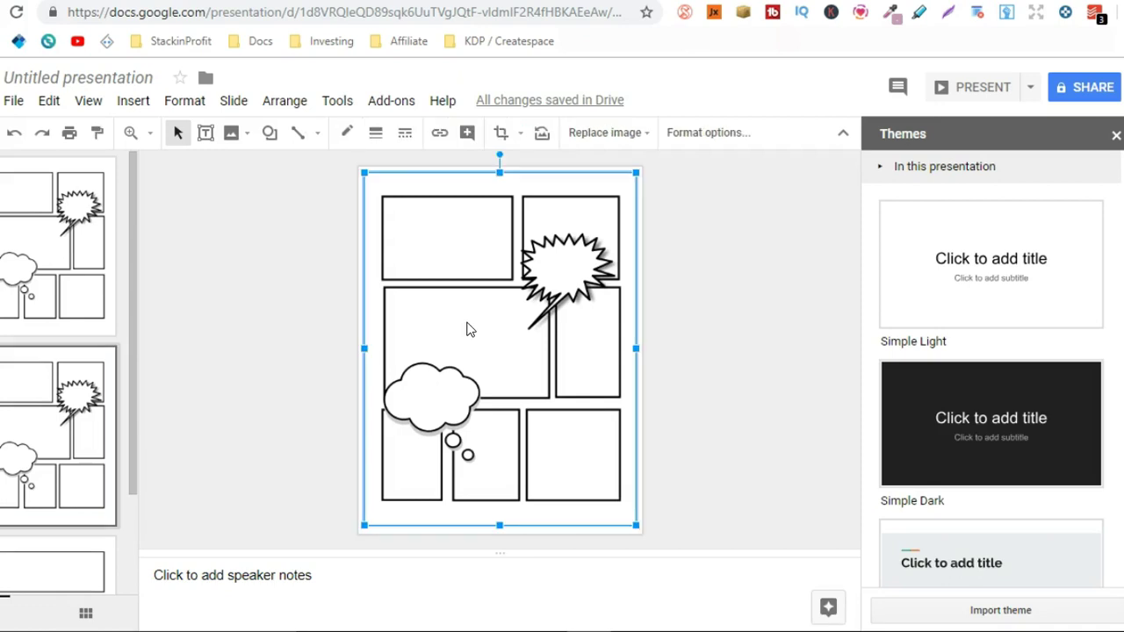
click(284, 99)
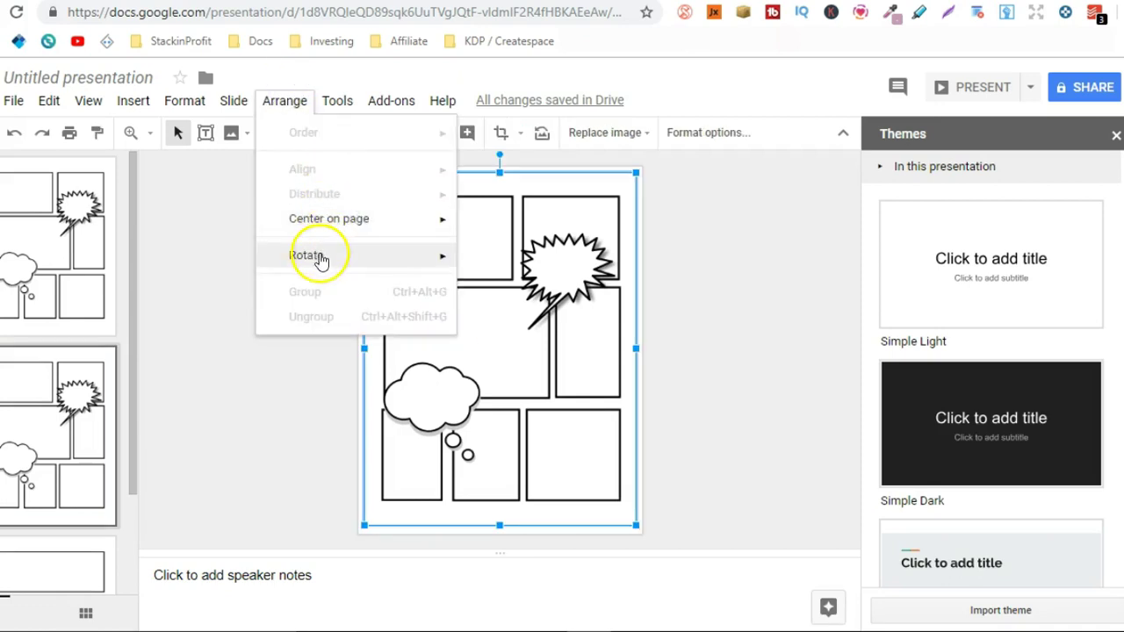
mouse_move(323, 257)
click(492, 311)
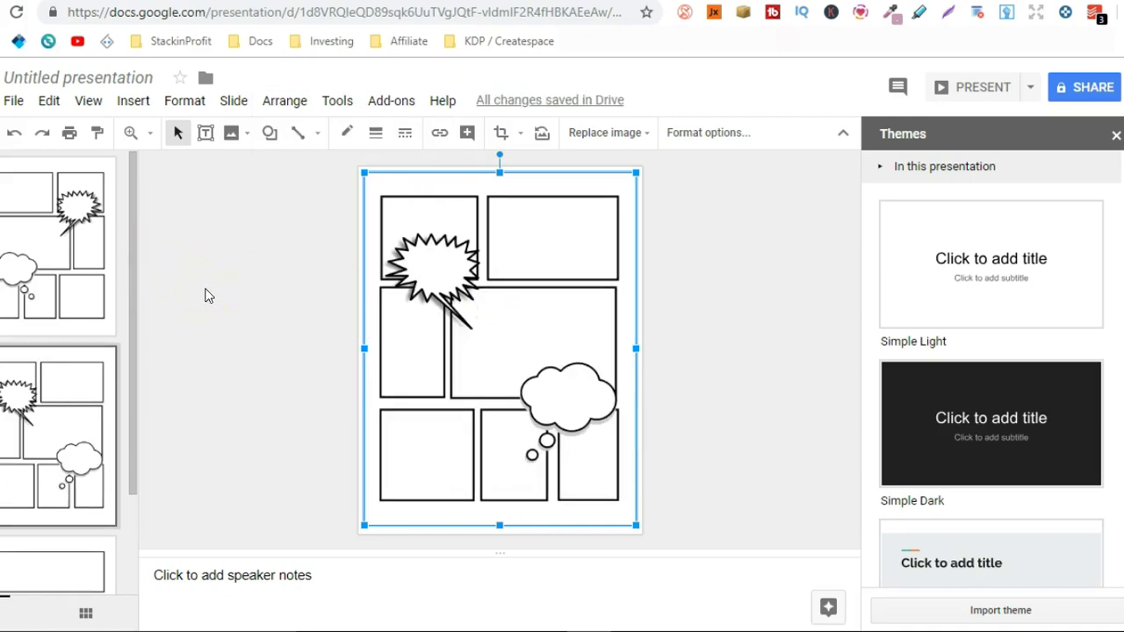
click(140, 354)
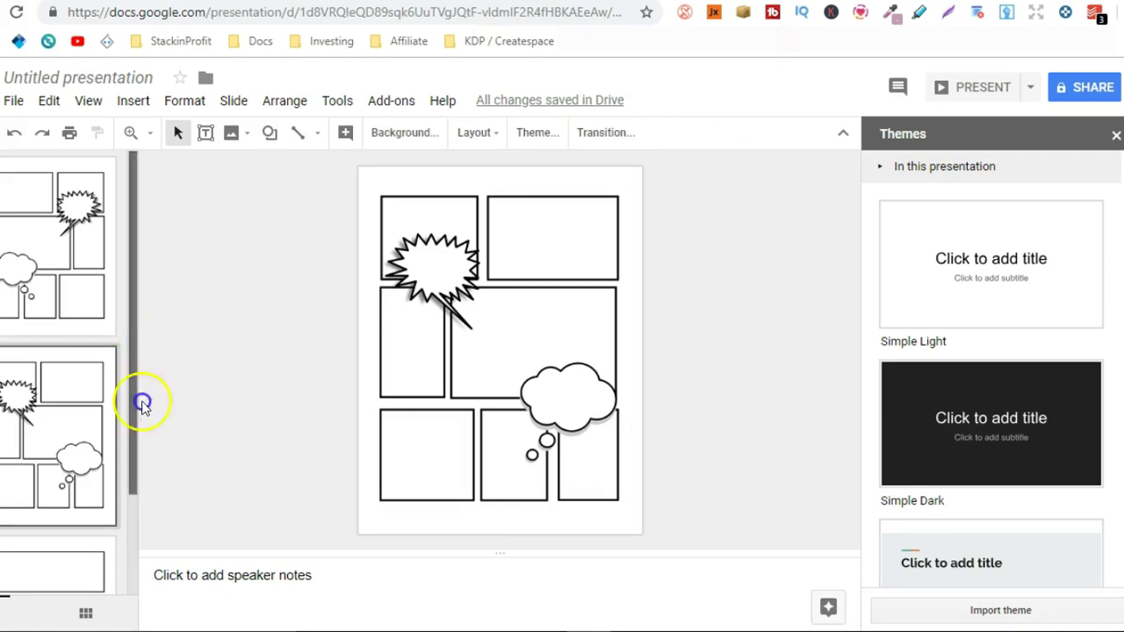
Flip the seven-panel grid image on slide 3 vertically
click(146, 497)
click(30, 476)
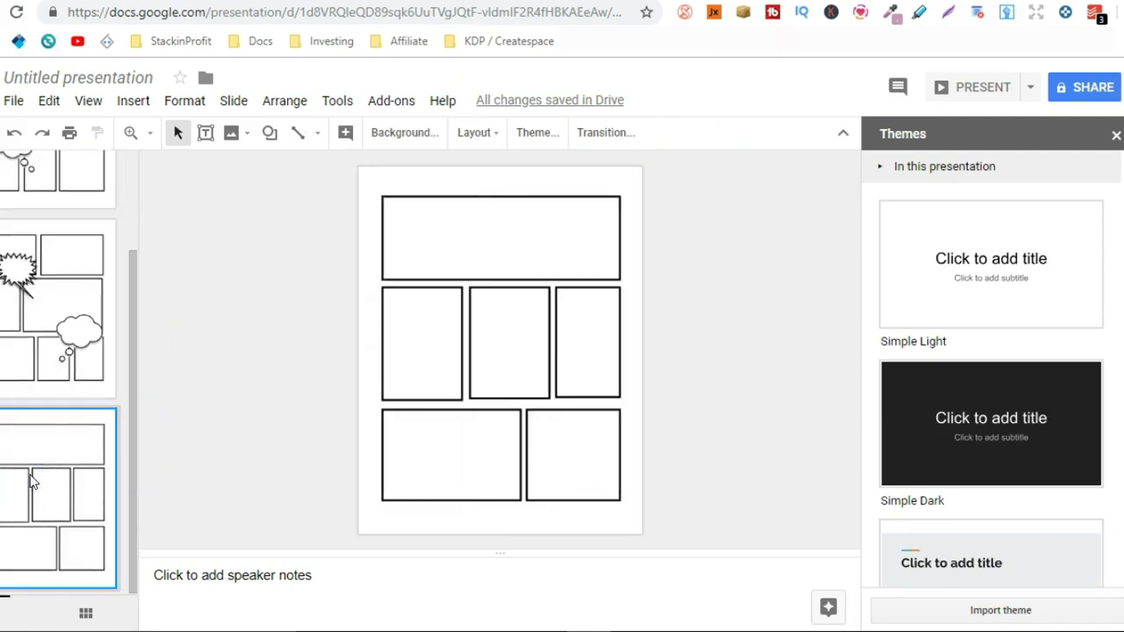
click(467, 330)
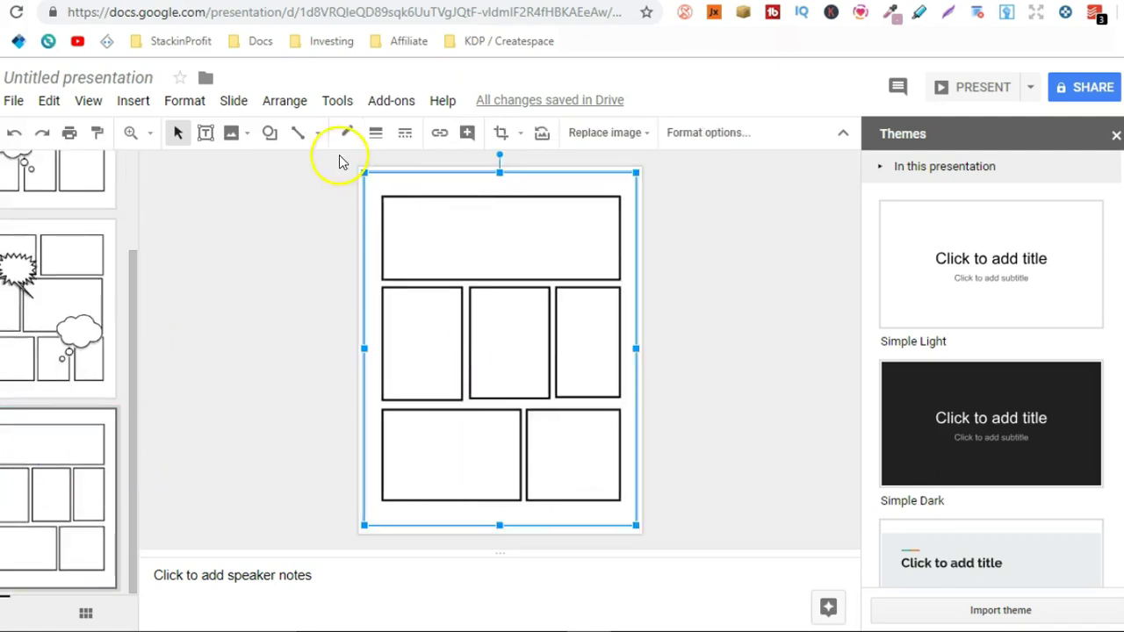
click(299, 101)
mouse_move(325, 253)
click(502, 333)
click(367, 315)
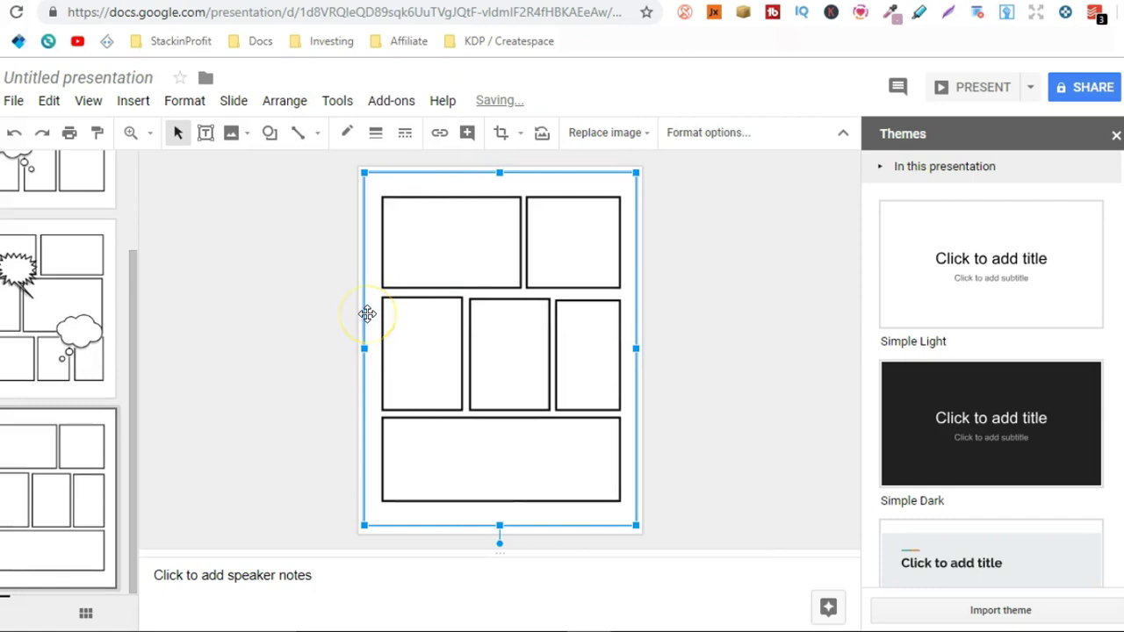
click(284, 329)
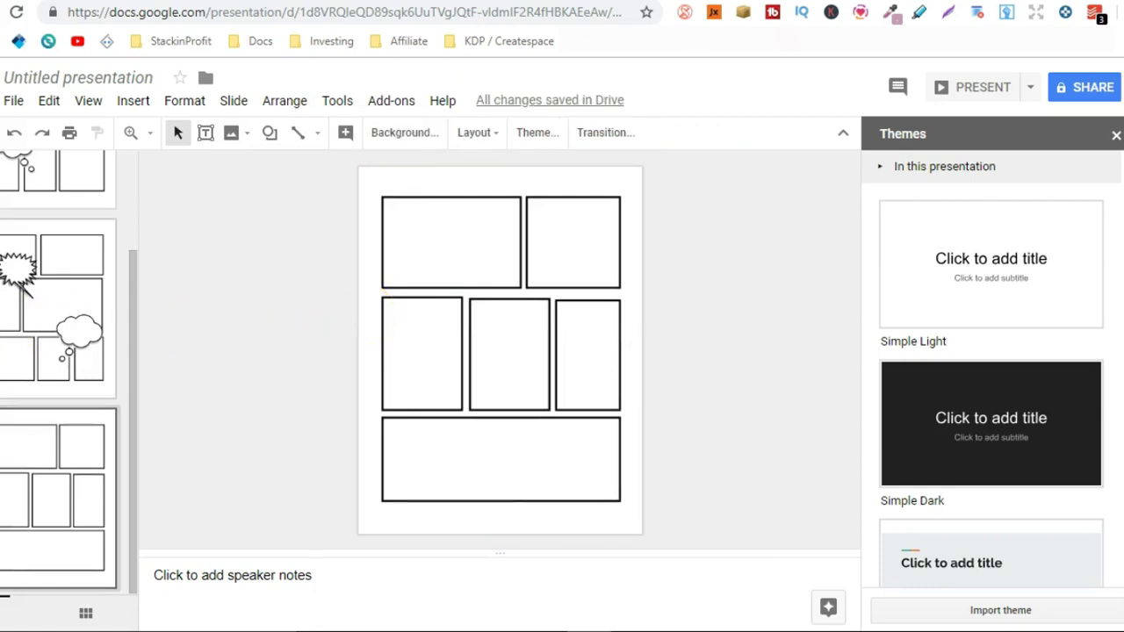
Duplicate the mirrored speech-bubble slide and the seven-panel slide together
click(57, 308)
click(52, 492)
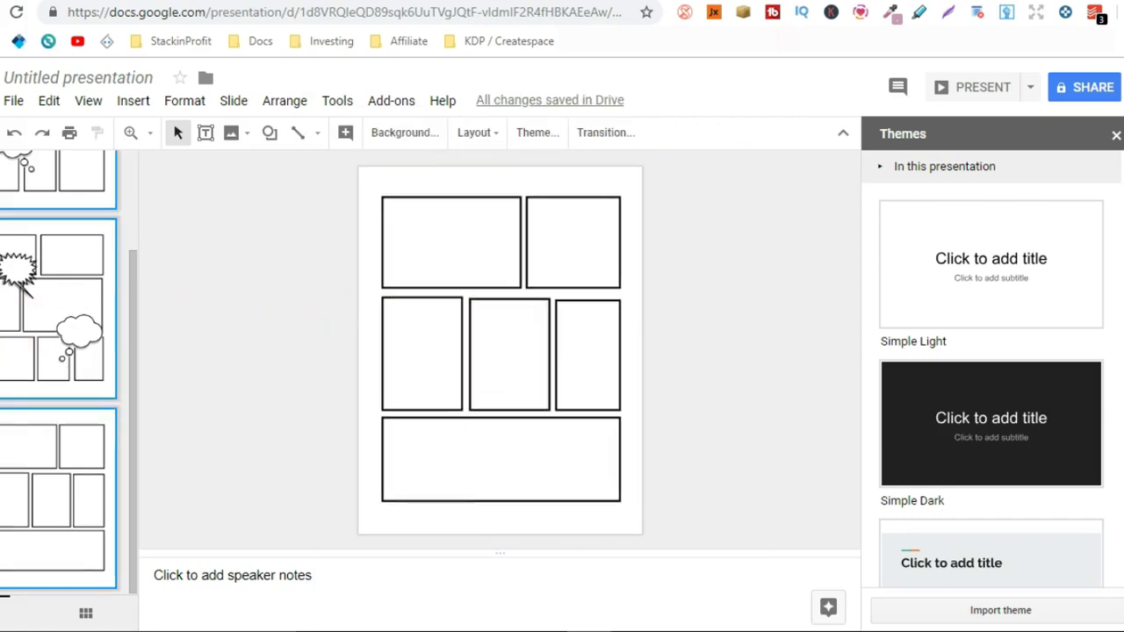
right_click(52, 492)
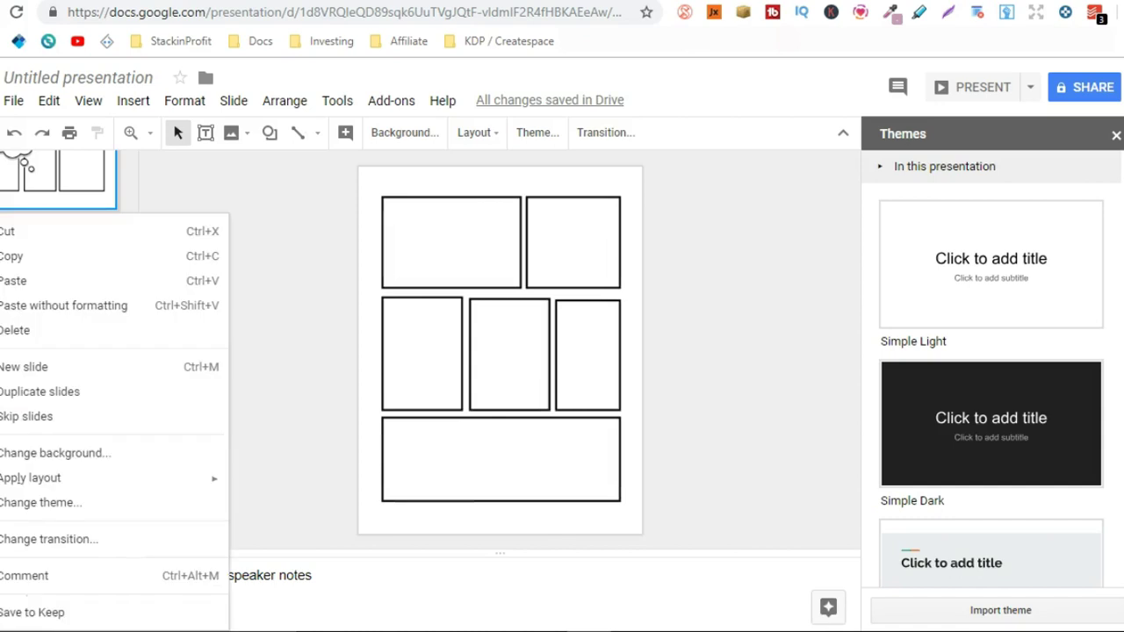
click(15, 393)
Duplicate the flipped seven-panel slide once more
click(57, 308)
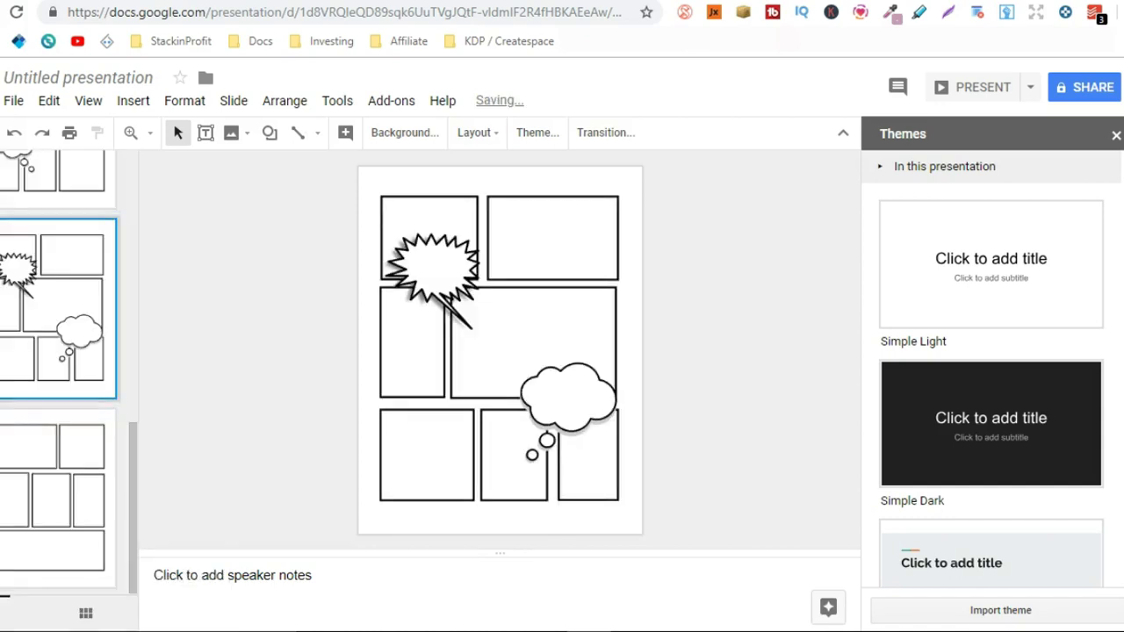
click(53, 492)
right_click(52, 491)
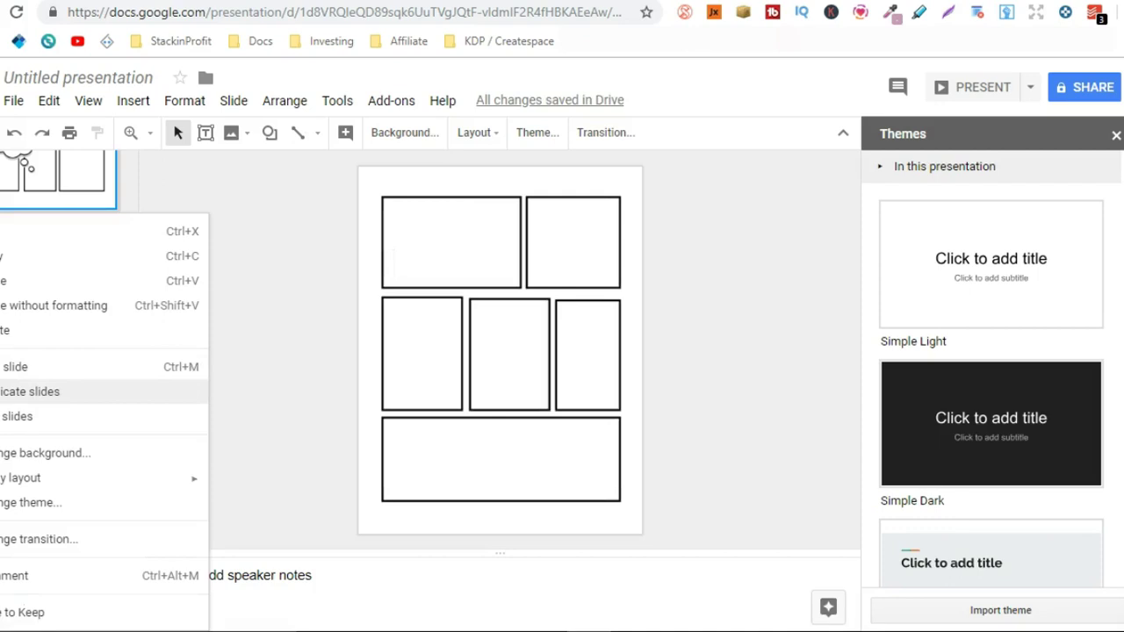
click(18, 392)
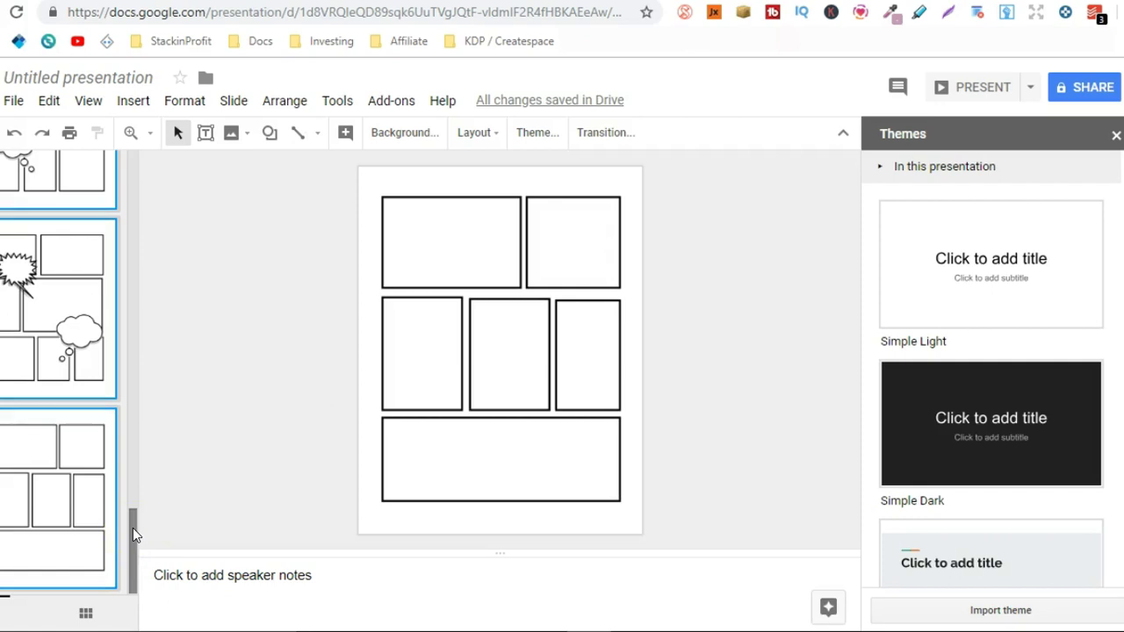
drag(132, 528, 140, 159)
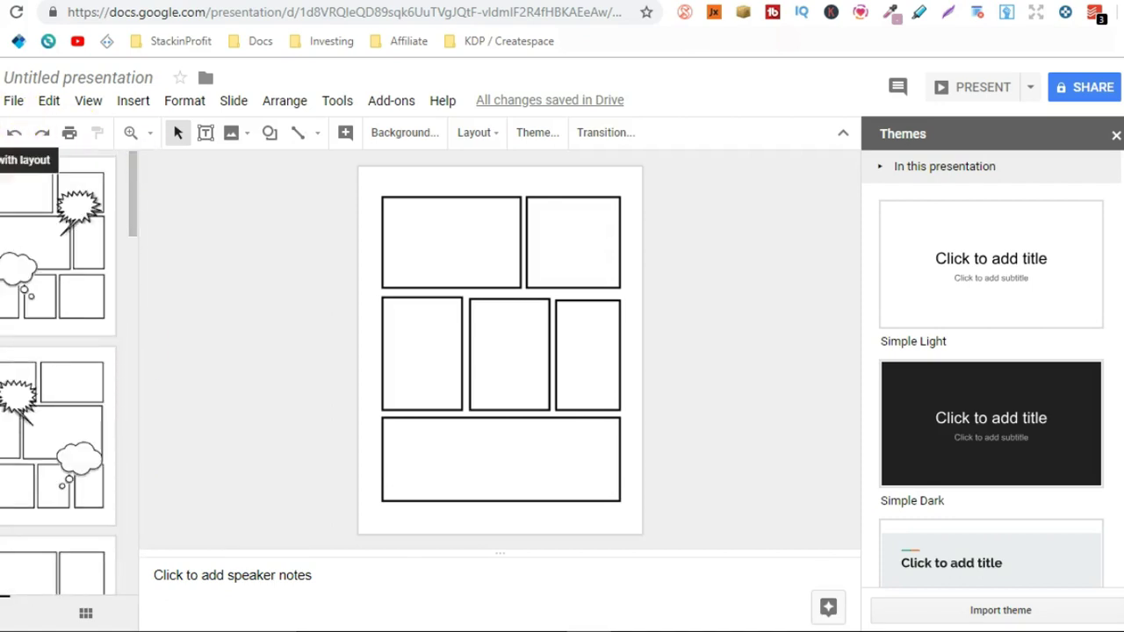
Add a Section header slide and move it to the beginning of the presentation
click(2, 133)
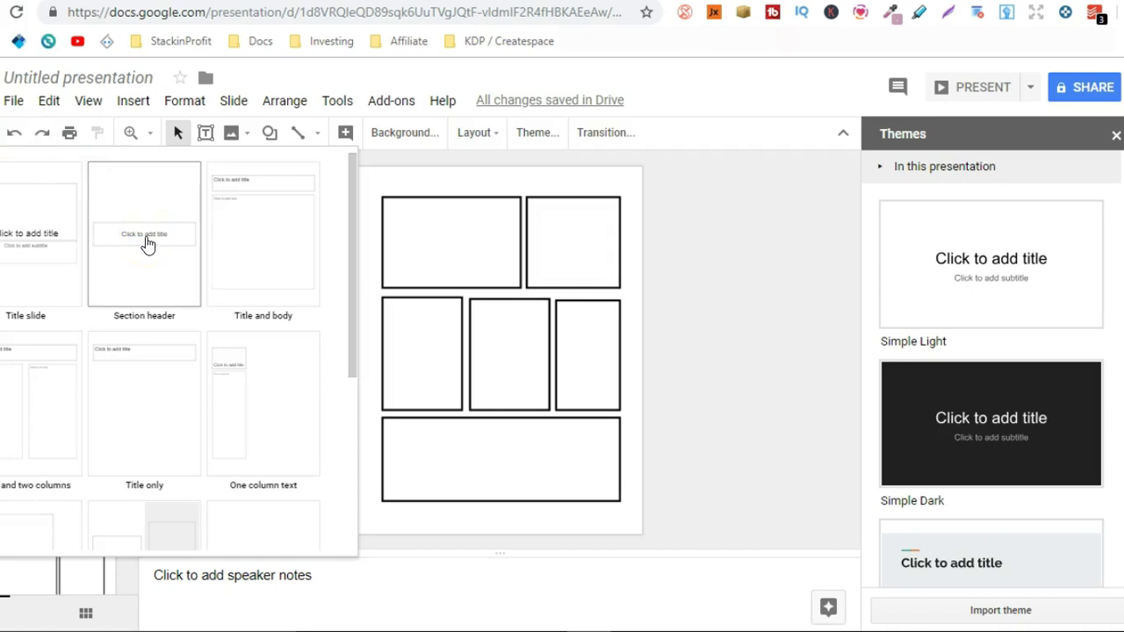
click(146, 243)
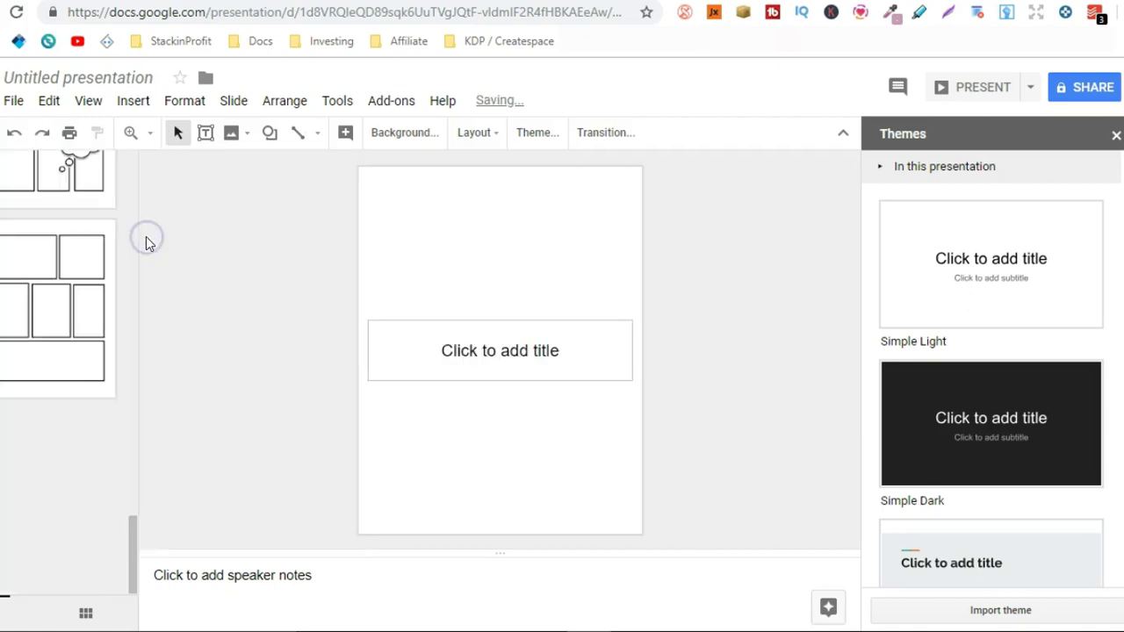
click(506, 330)
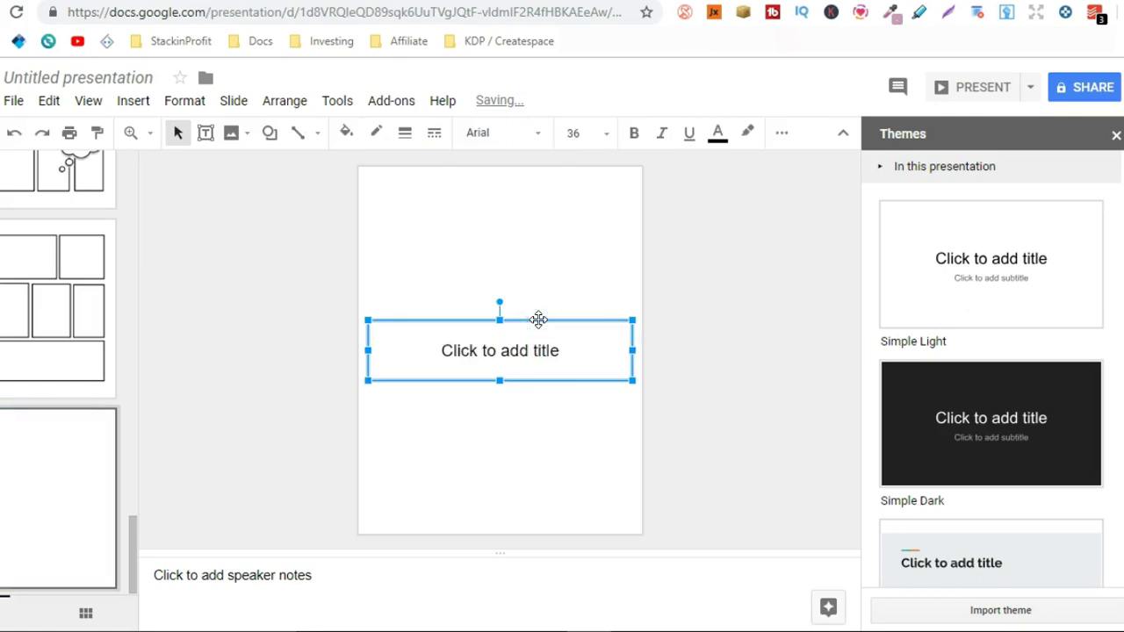
right_click(26, 466)
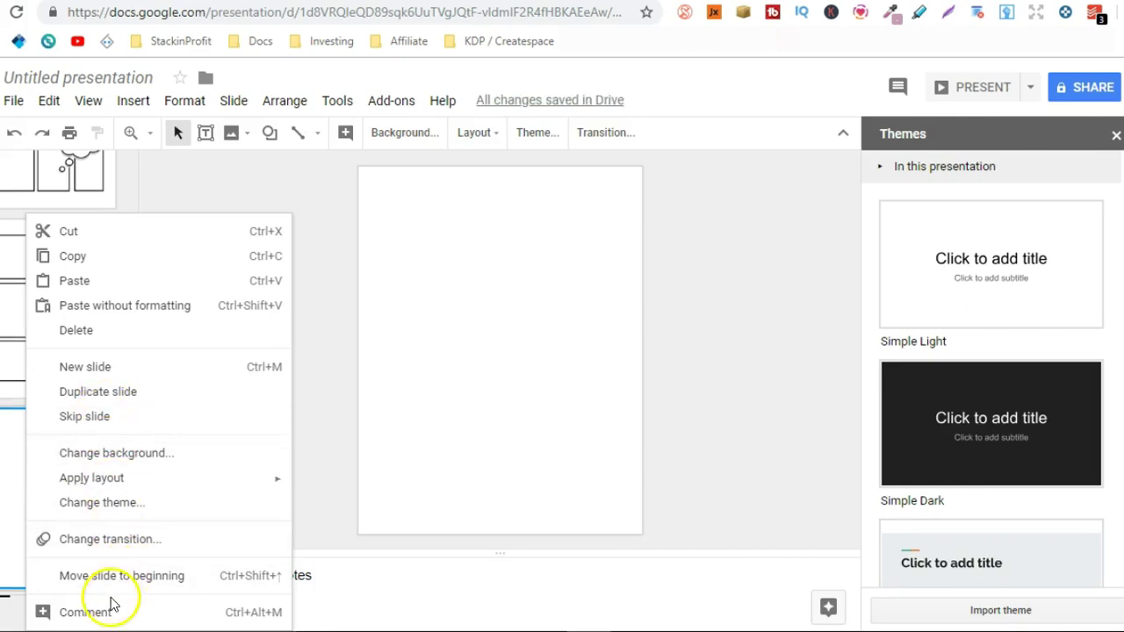
click(140, 582)
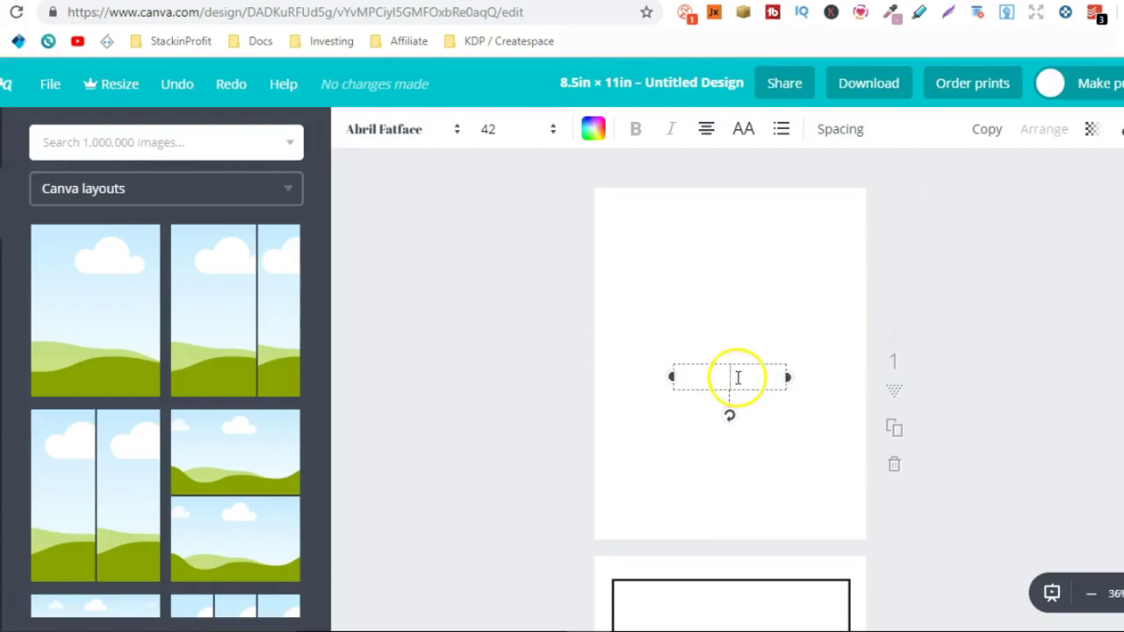
Type 'THIS BOOK BELONGS TO ___________' in the text box, widen it, and centre it near the top
click(742, 378)
text(THIS BOOK BELONGS TO)
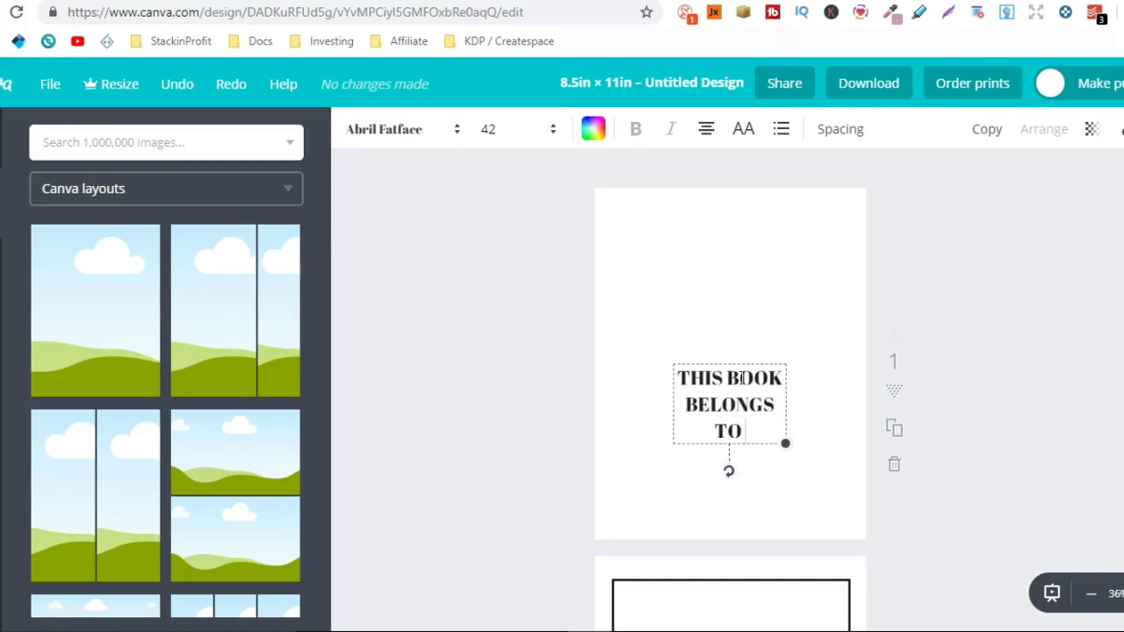
text( ___________)
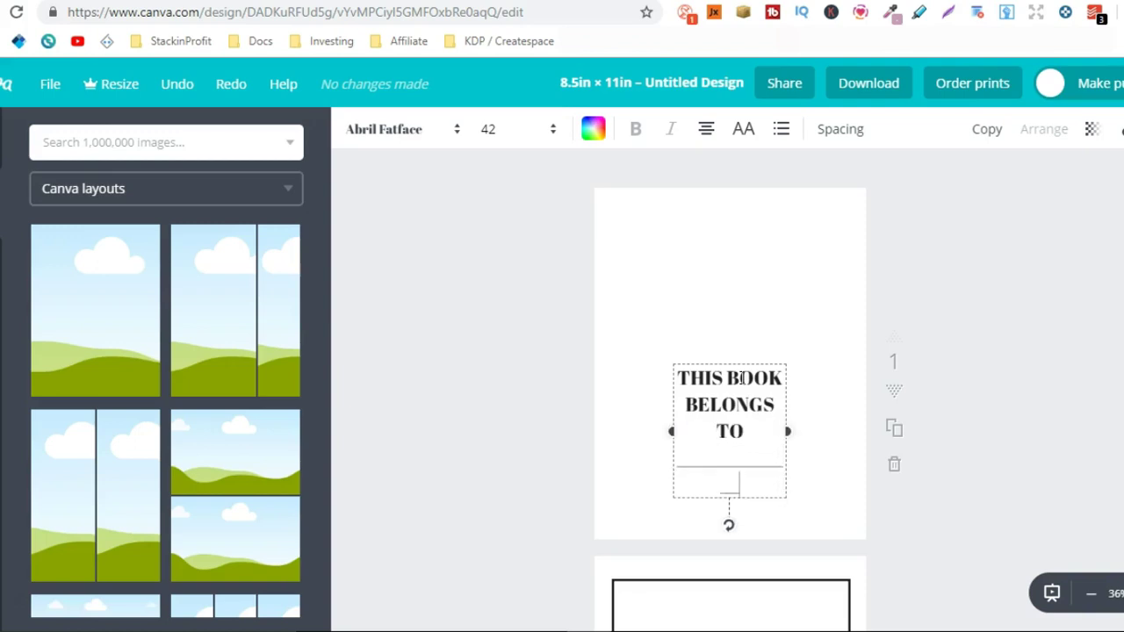
drag(787, 432, 835, 434)
click(1069, 271)
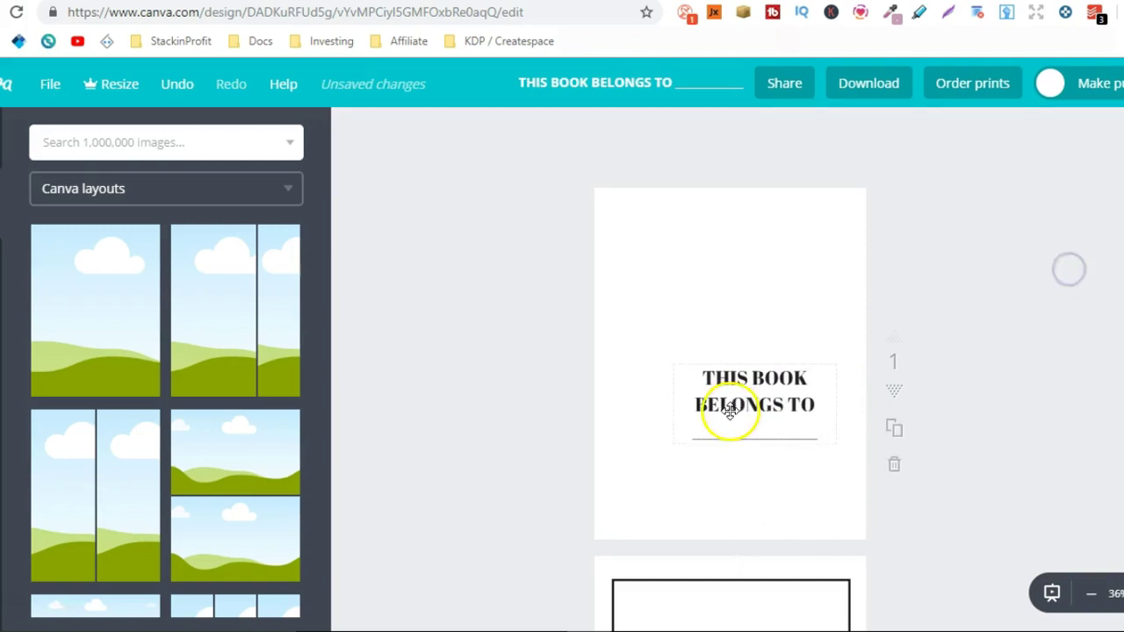
drag(729, 411, 706, 329)
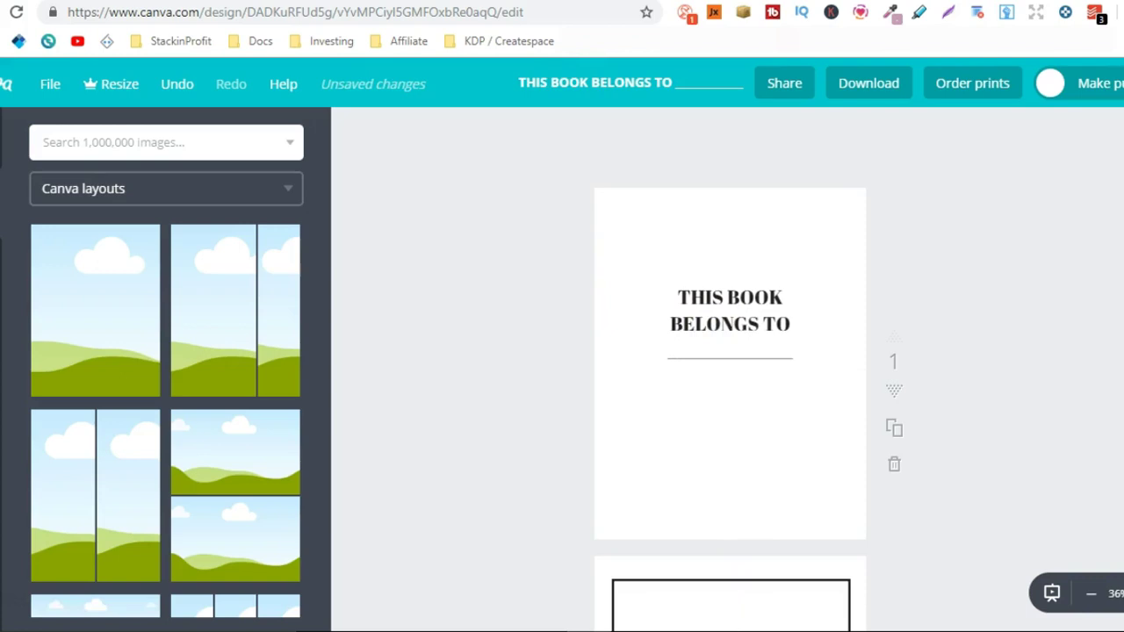
click(527, 3)
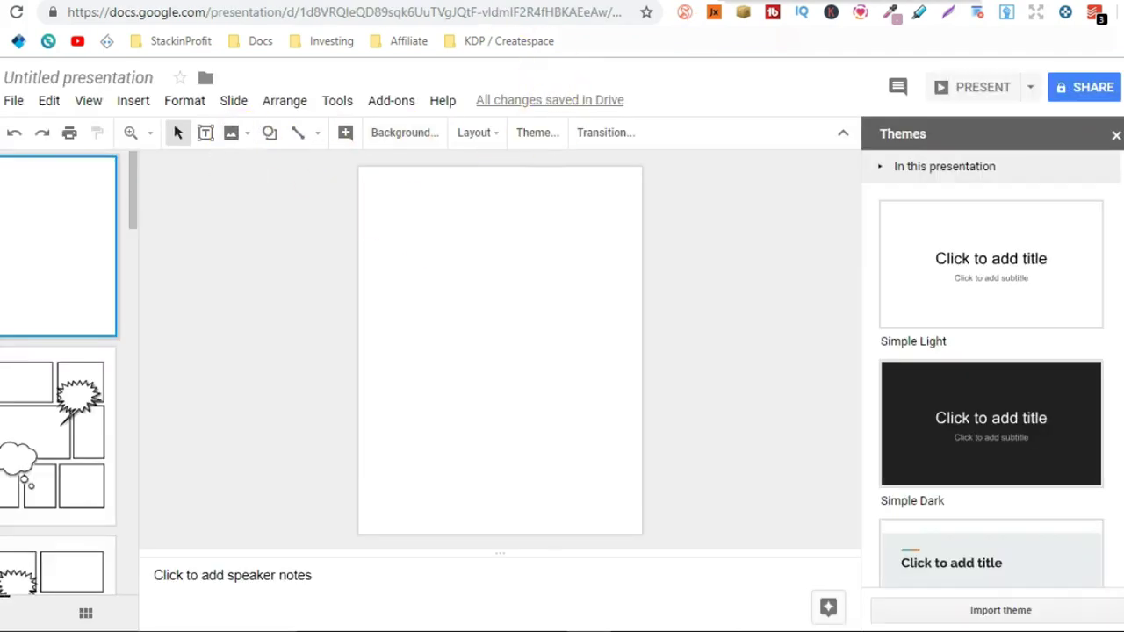
click(791, 3)
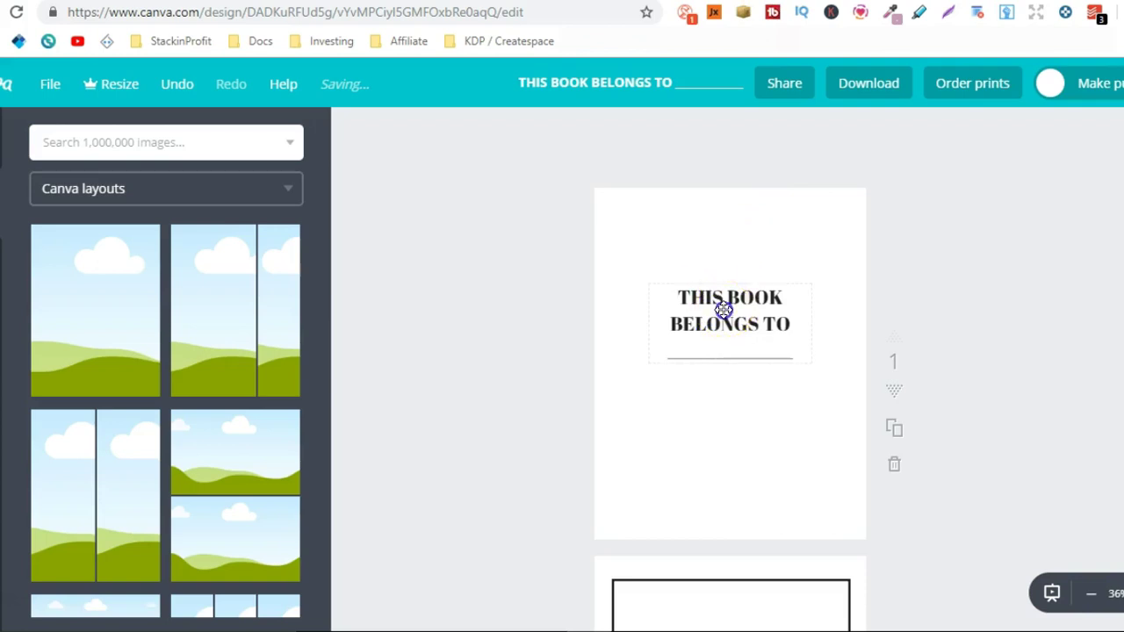
Change the title text font to Architects Daughter
click(757, 313)
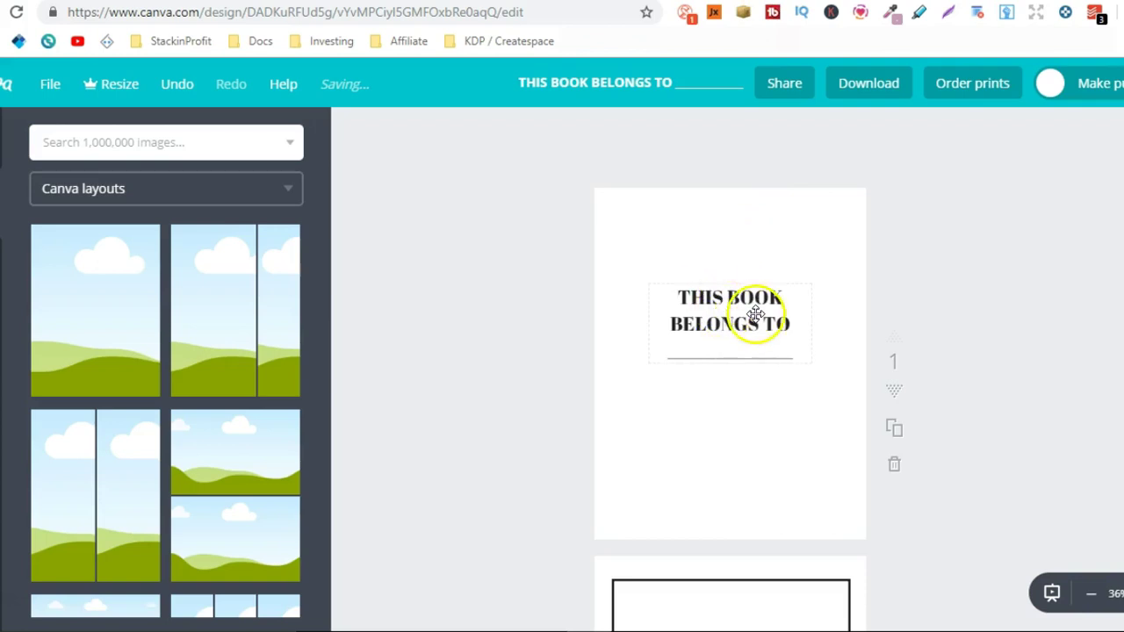
click(757, 314)
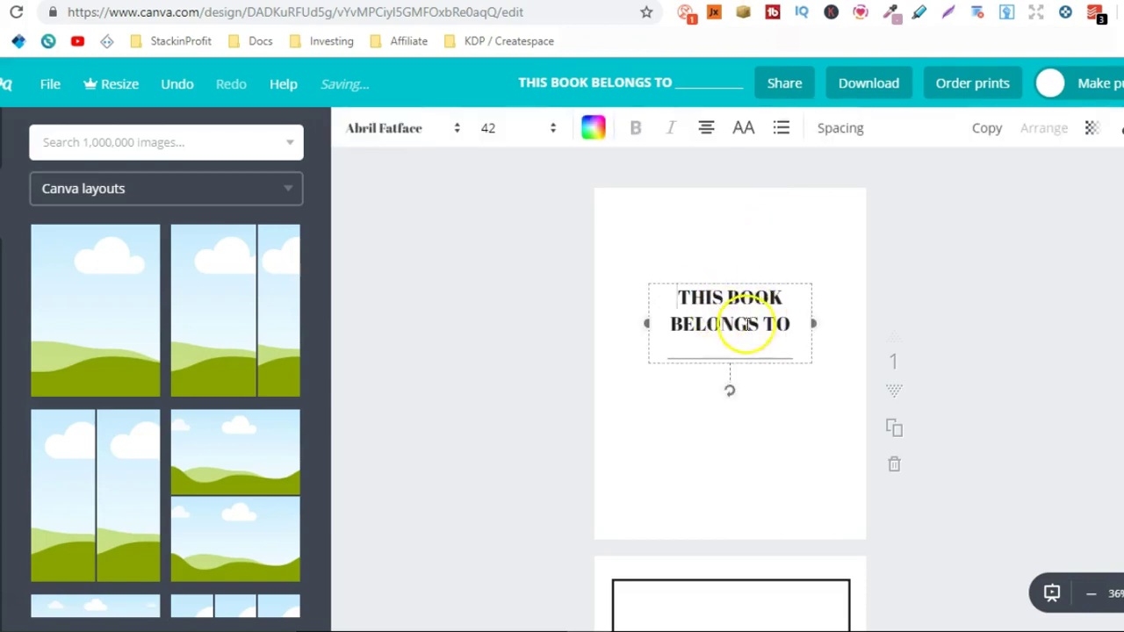
click(398, 136)
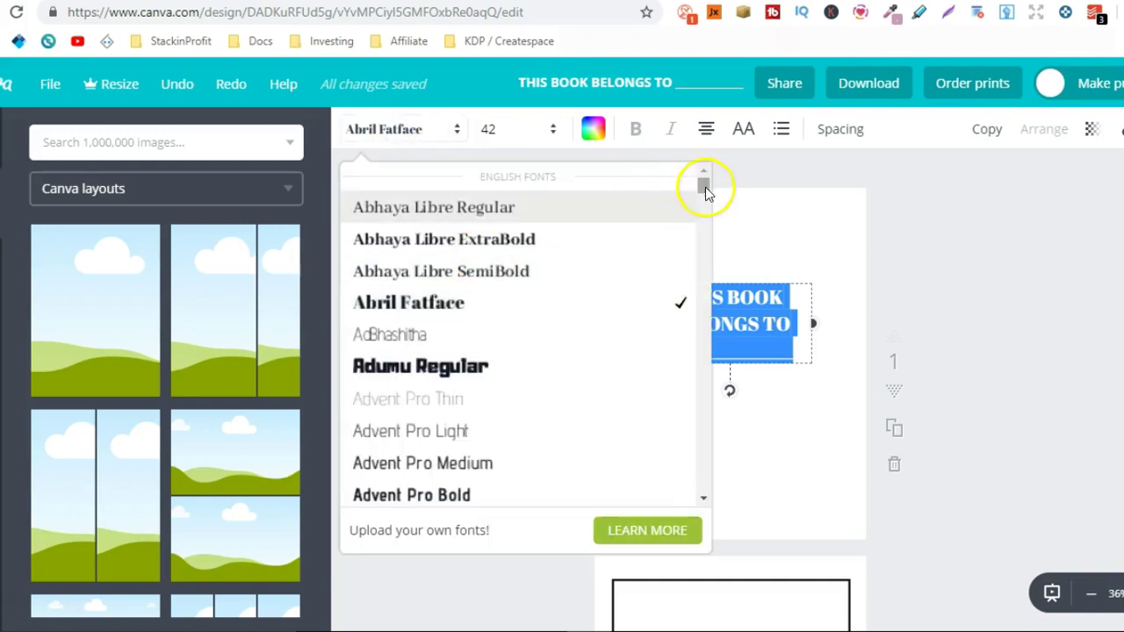
mouse_move(706, 185)
mouse_down()
mouse_move(705, 208)
mouse_move(706, 198)
mouse_up()
click(489, 268)
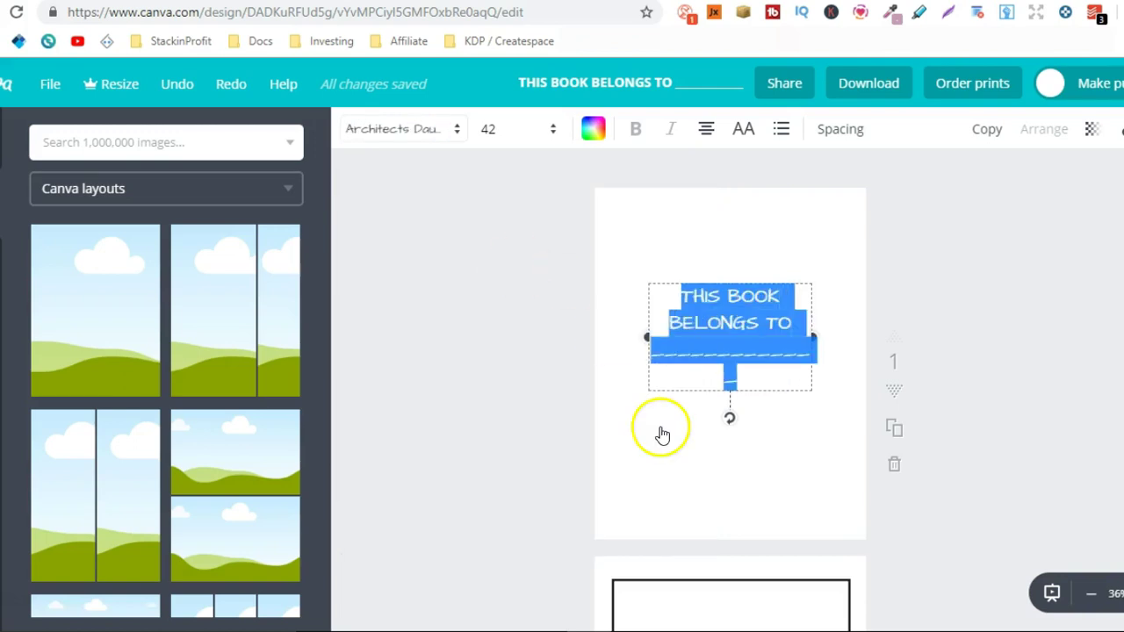
click(1102, 209)
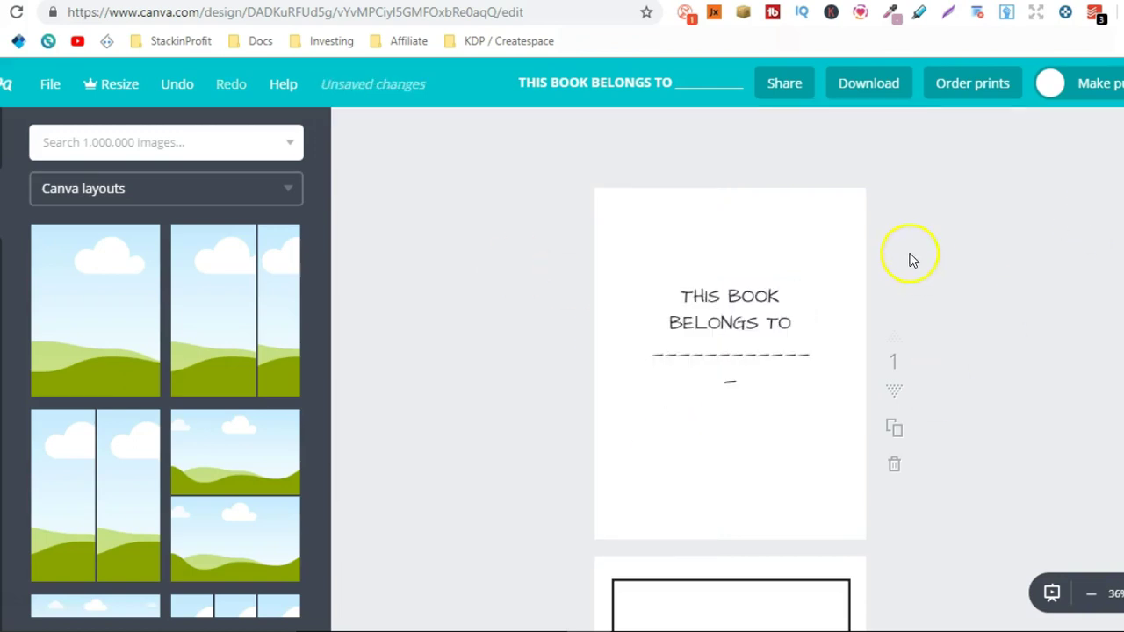
Widen the title box so the underline fits on one line and centre it
click(855, 98)
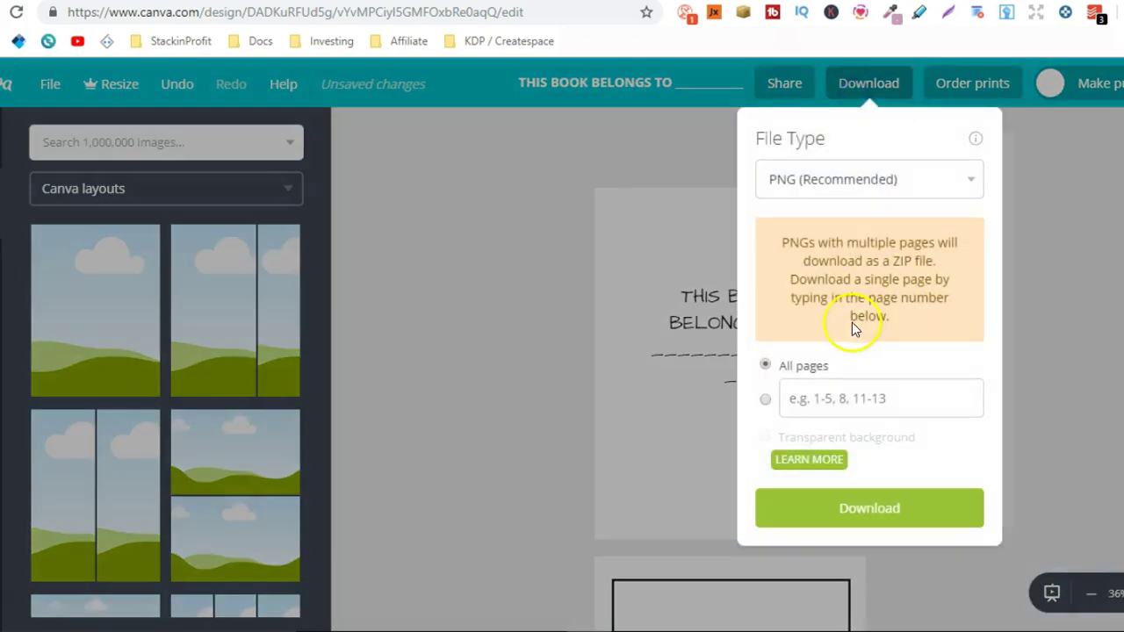
click(690, 331)
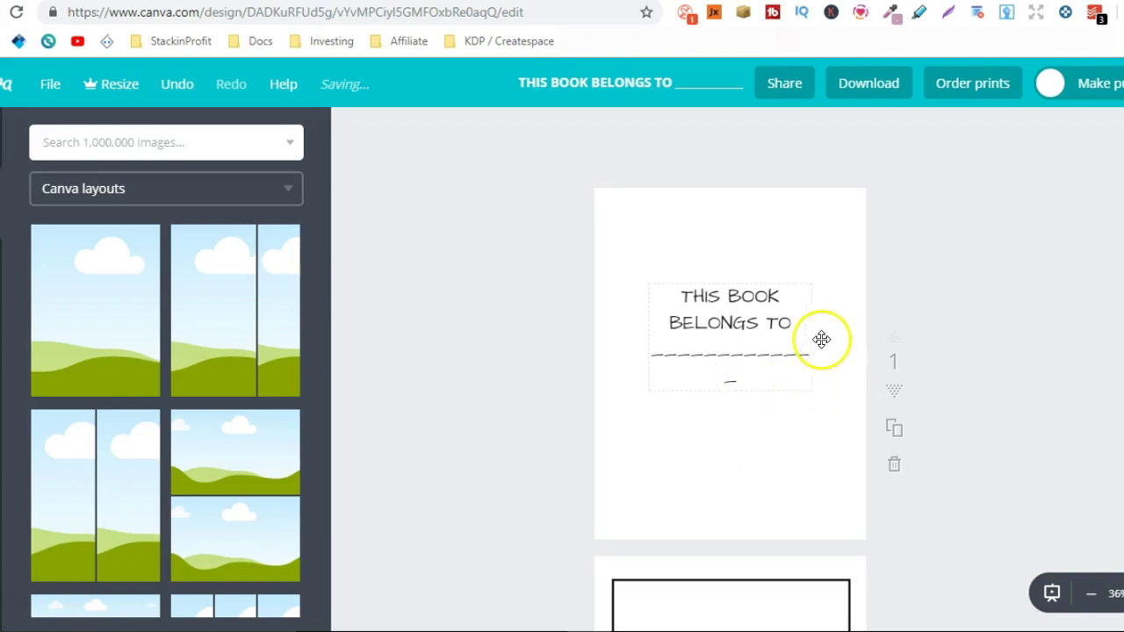
click(766, 339)
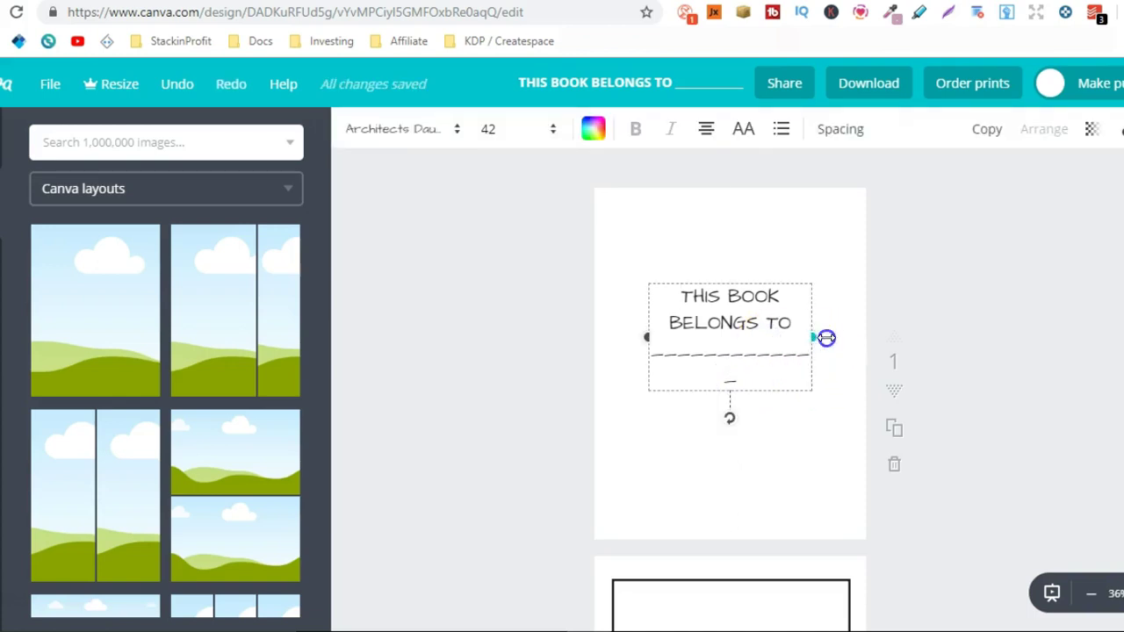
drag(827, 337, 826, 337)
click(1001, 275)
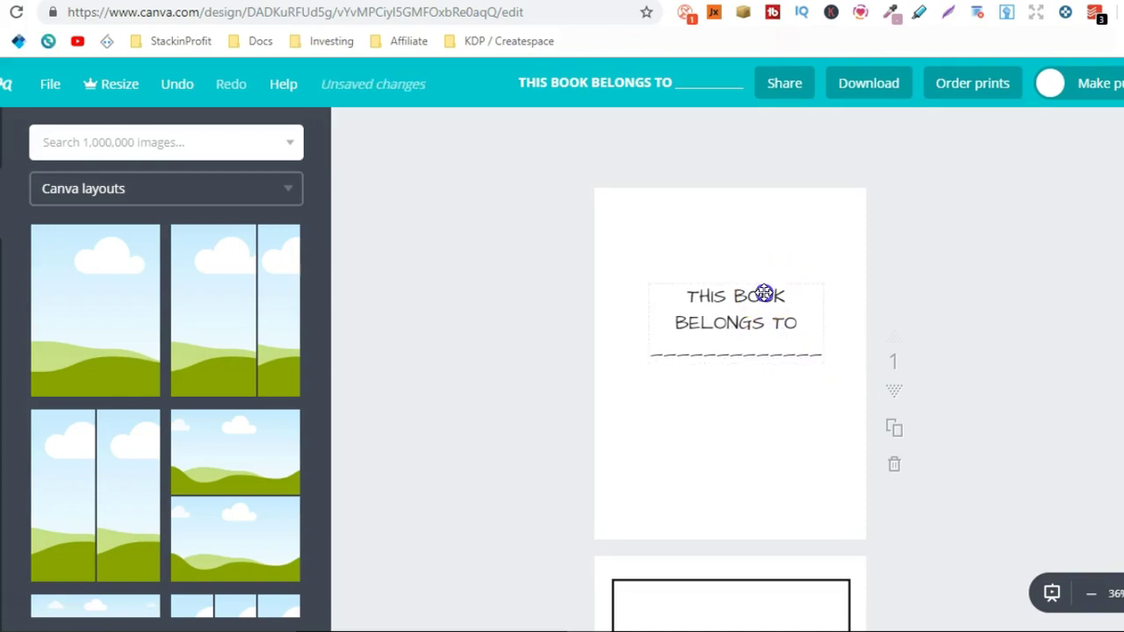
drag(764, 294, 758, 294)
Download only page 1 of the design as a PNG
click(861, 91)
click(846, 406)
text(1)
click(878, 513)
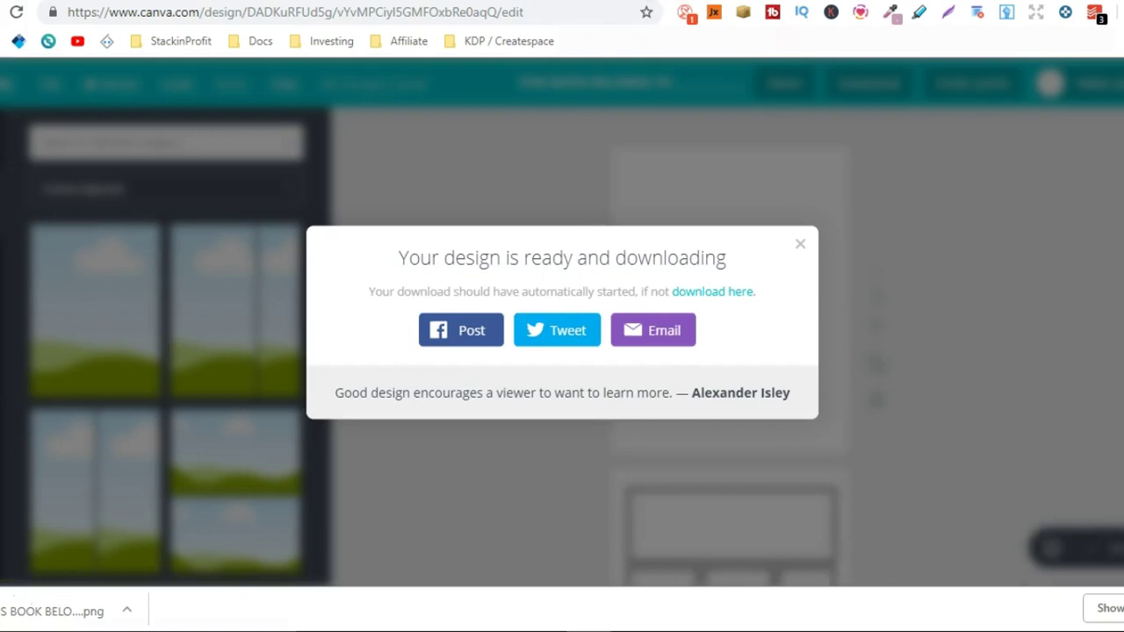
Return to the Google Slides presentation after the title page PNG downloads
key(ctrl+Tab)
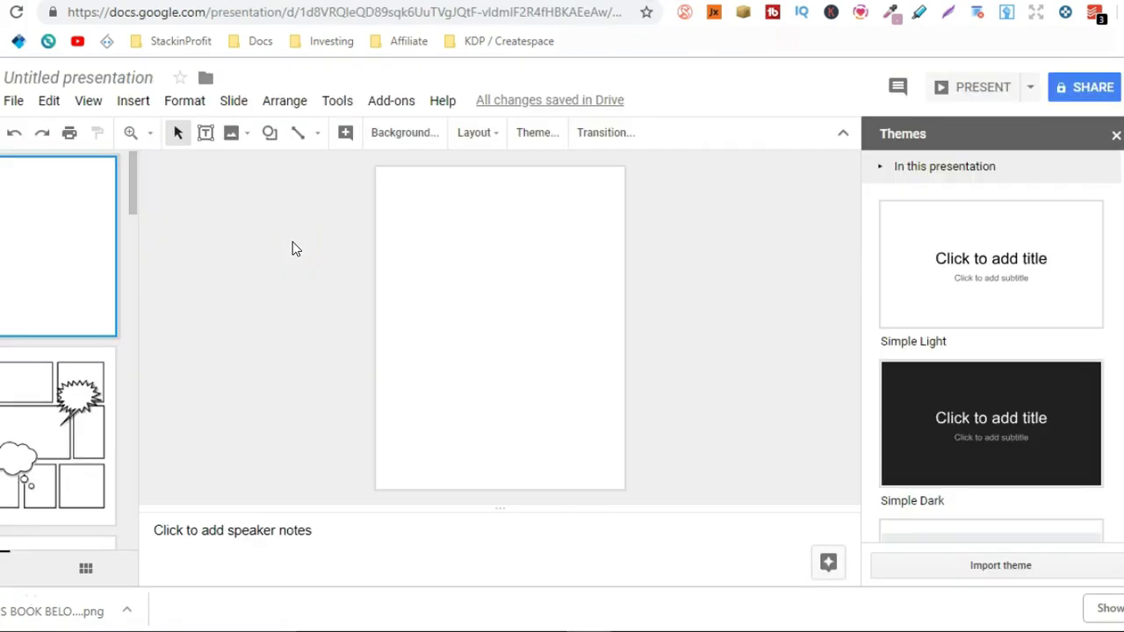
Place the downloaded THIS BOOK BELONGS TO image on the blank first slide
drag(50, 612, 511, 322)
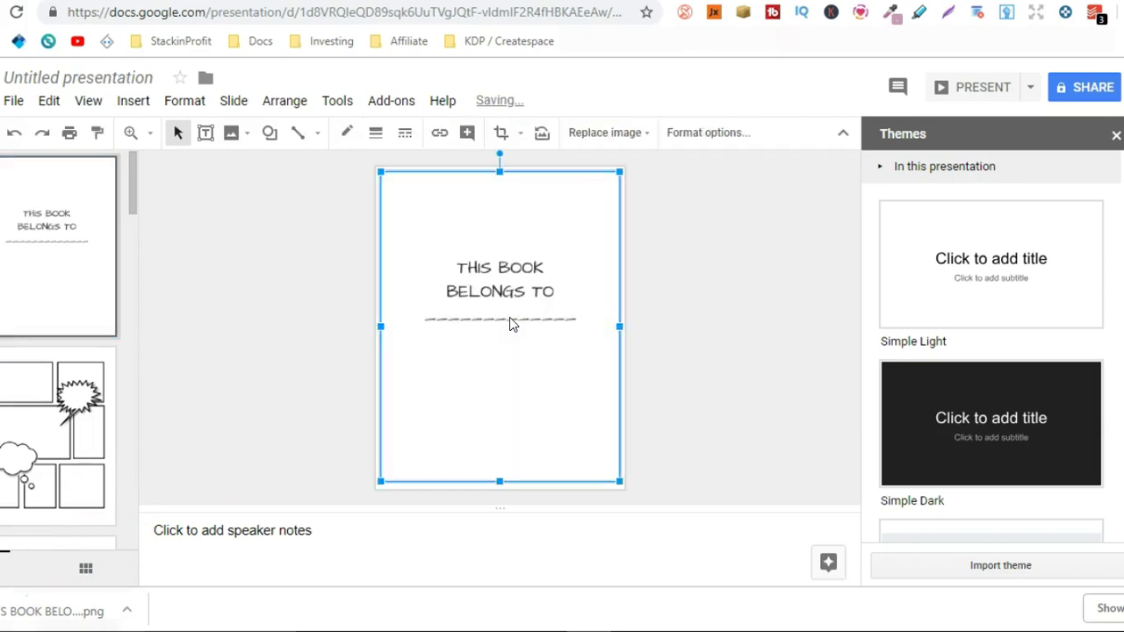
click(50, 252)
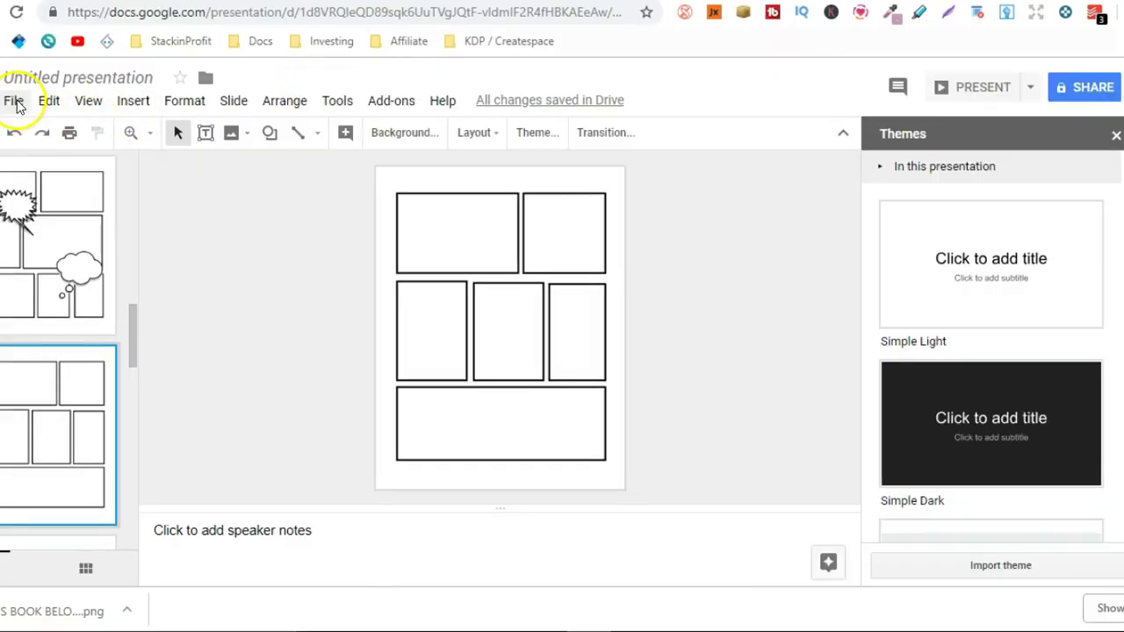
Download the presentation as a PDF Document (.pdf) from the File menu
click(14, 102)
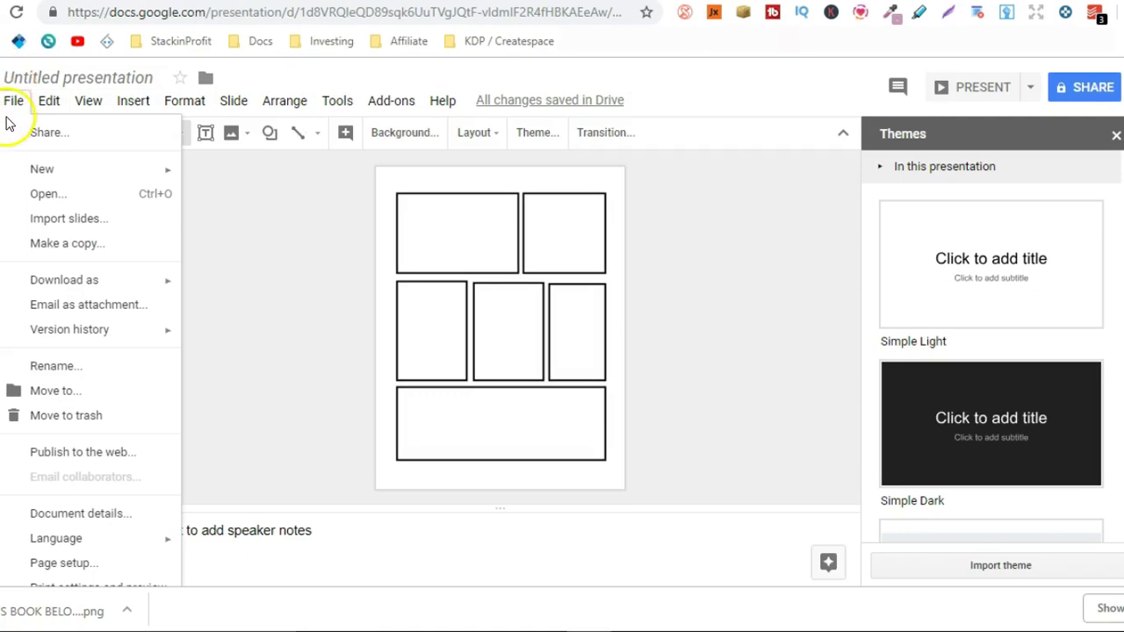
mouse_move(45, 279)
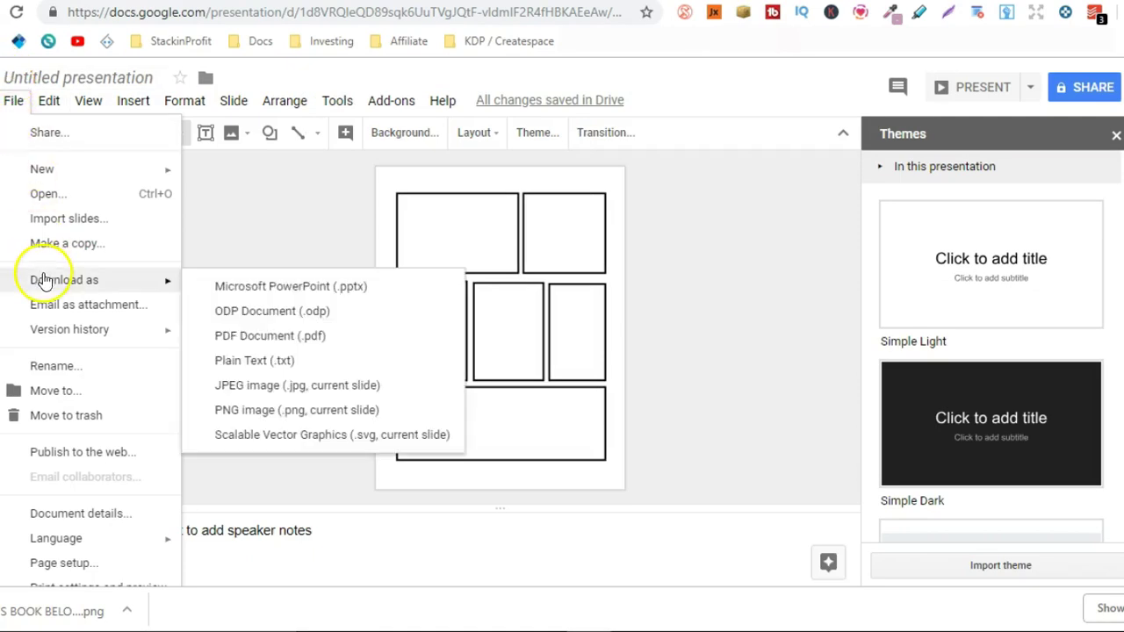
click(246, 338)
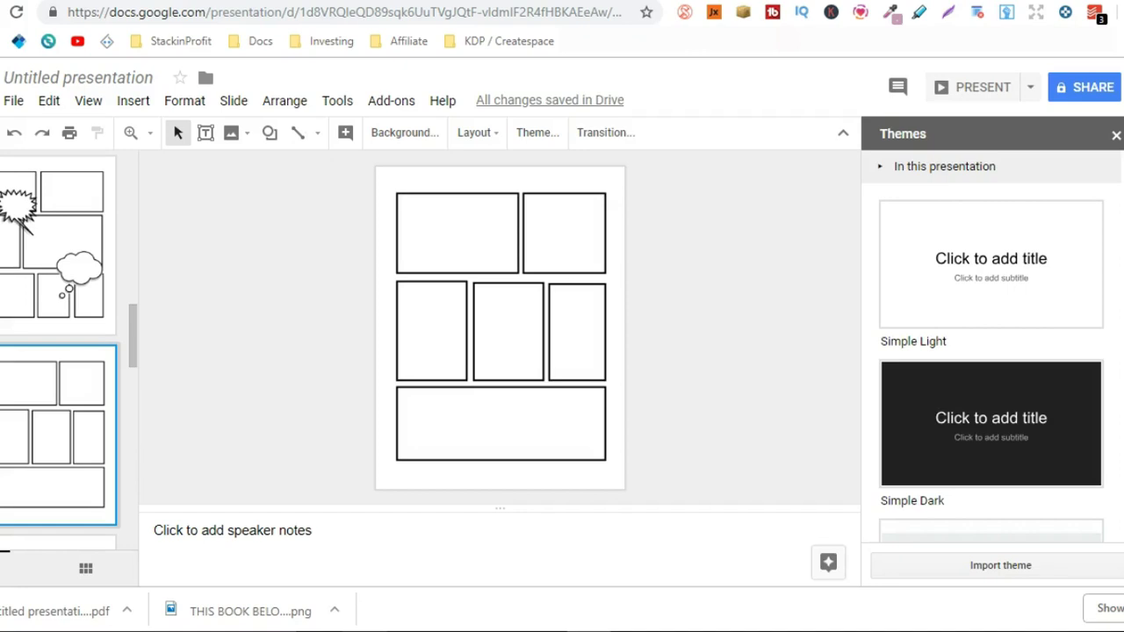
Open the downloaded Untitled presentation PDF from the Downloads folder
key(alt+Tab)
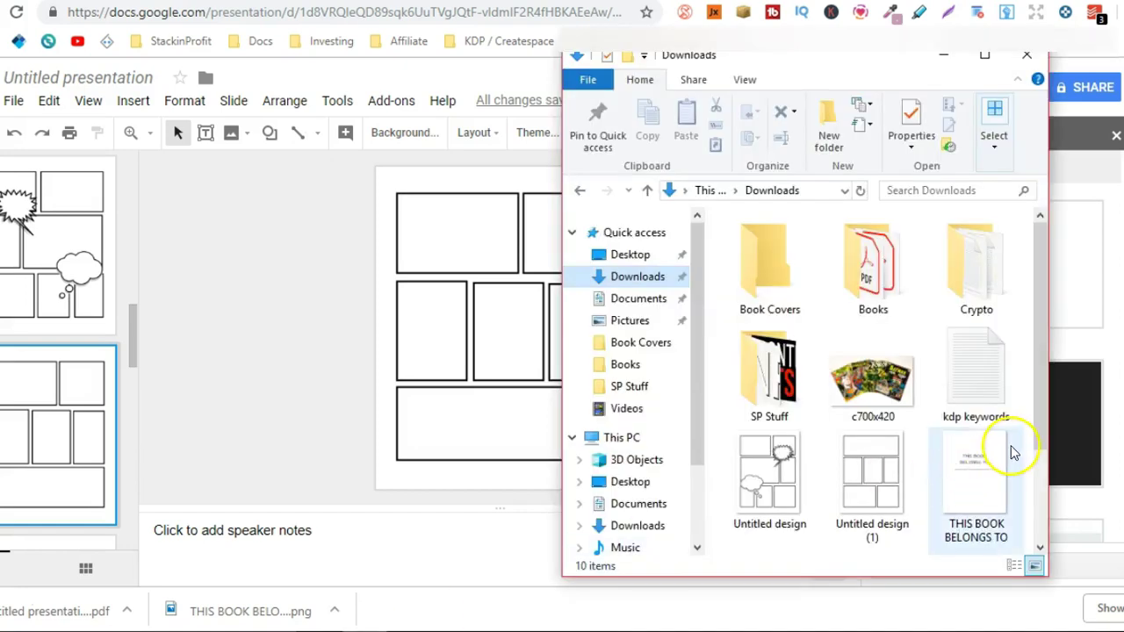
drag(1037, 435, 1031, 525)
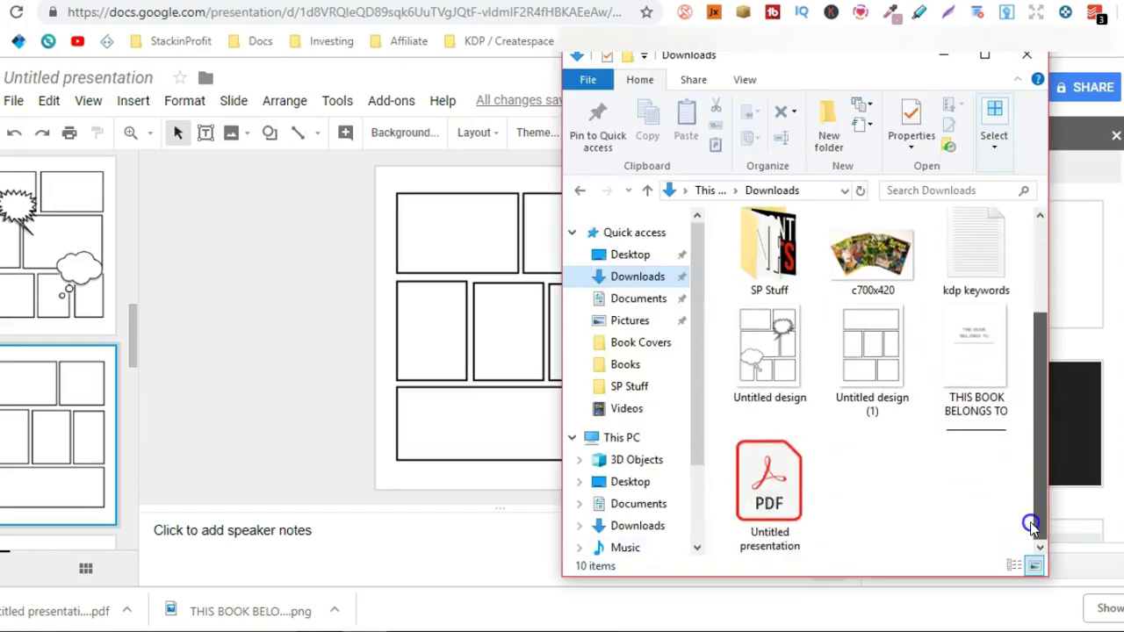
double_click(763, 518)
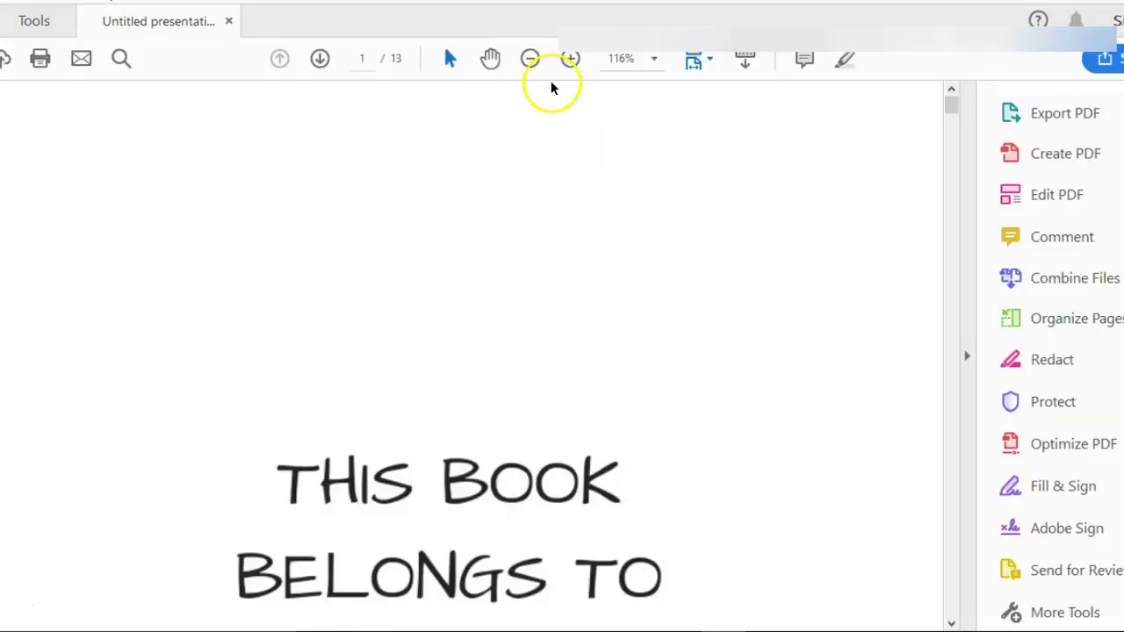
Zoom the PDF out to 33.3% and scroll from the title page into the comic-panel pages
click(529, 58)
click(528, 58)
click(528, 58)
click(528, 58)
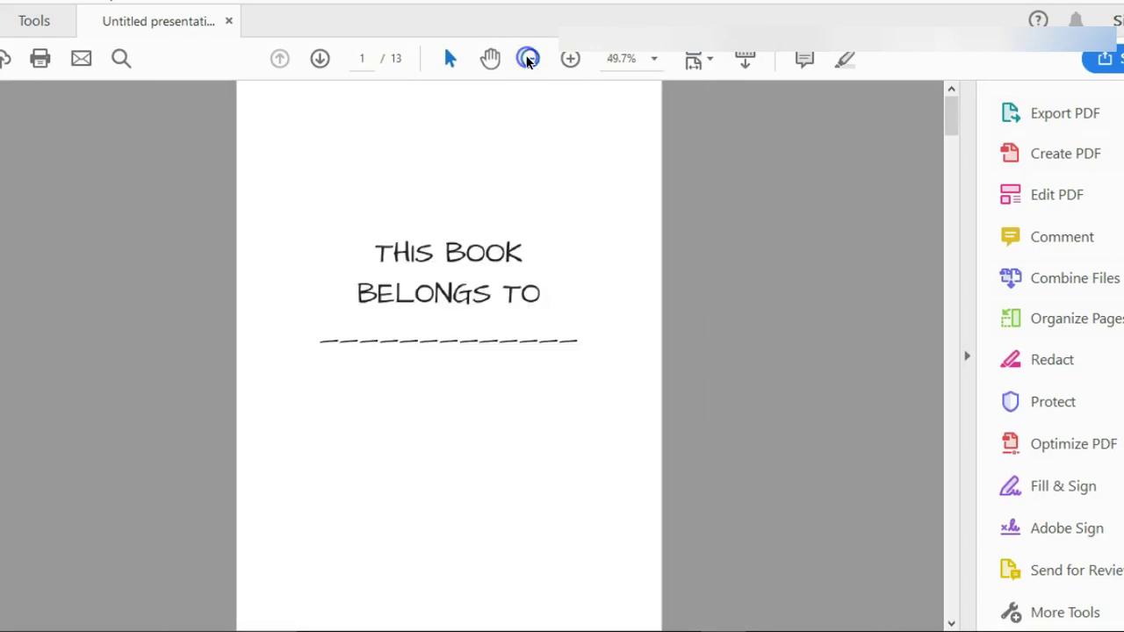
click(528, 58)
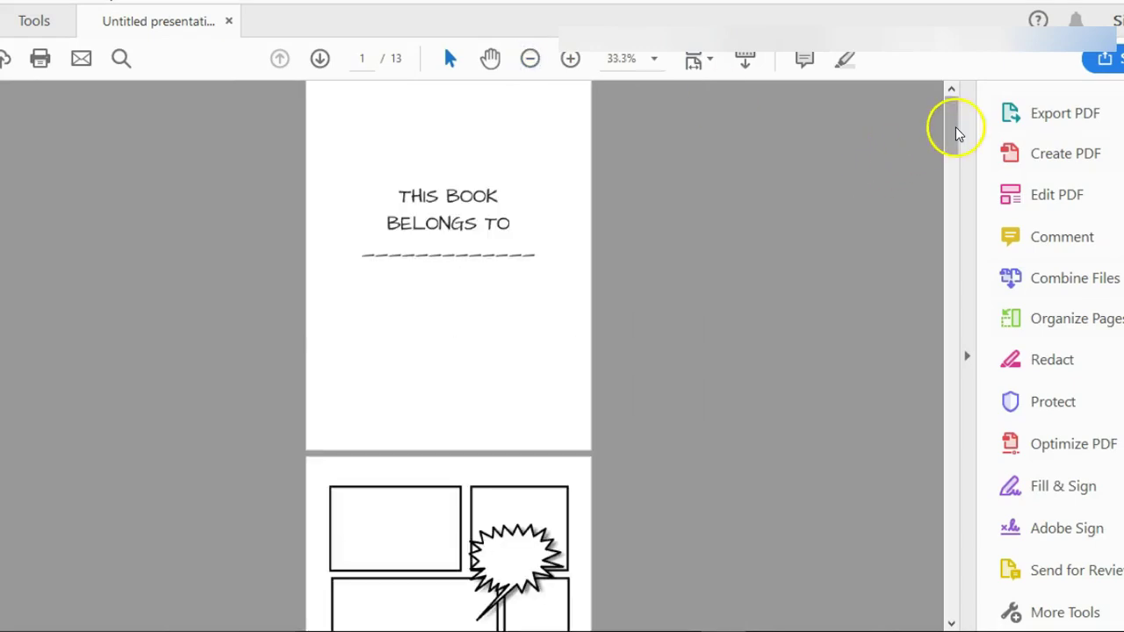
click(954, 175)
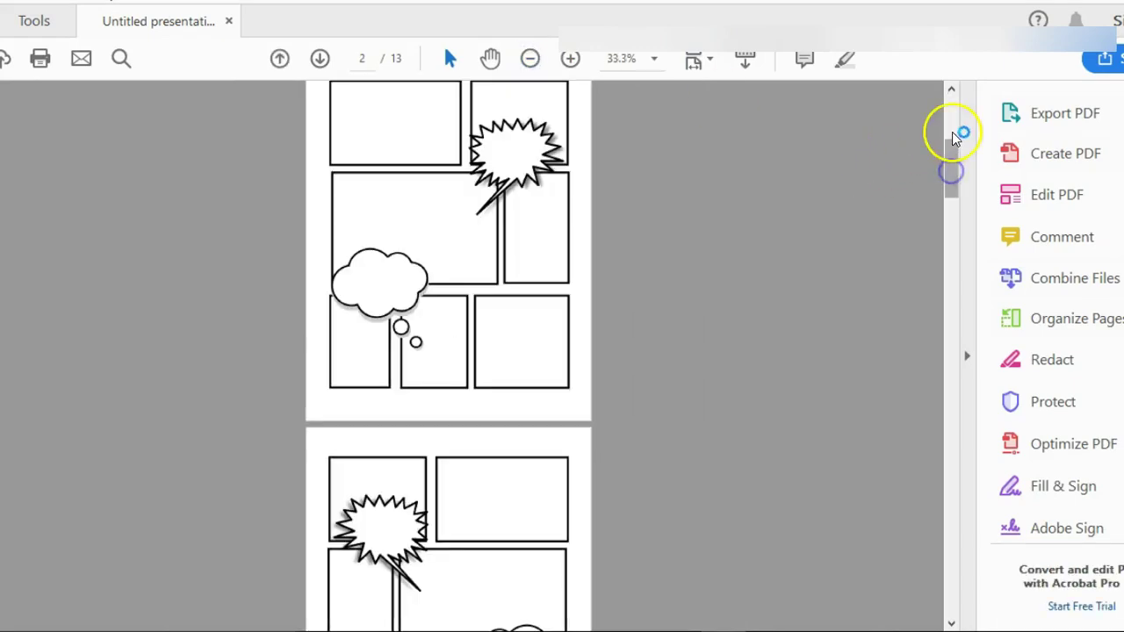
drag(964, 155, 940, 115)
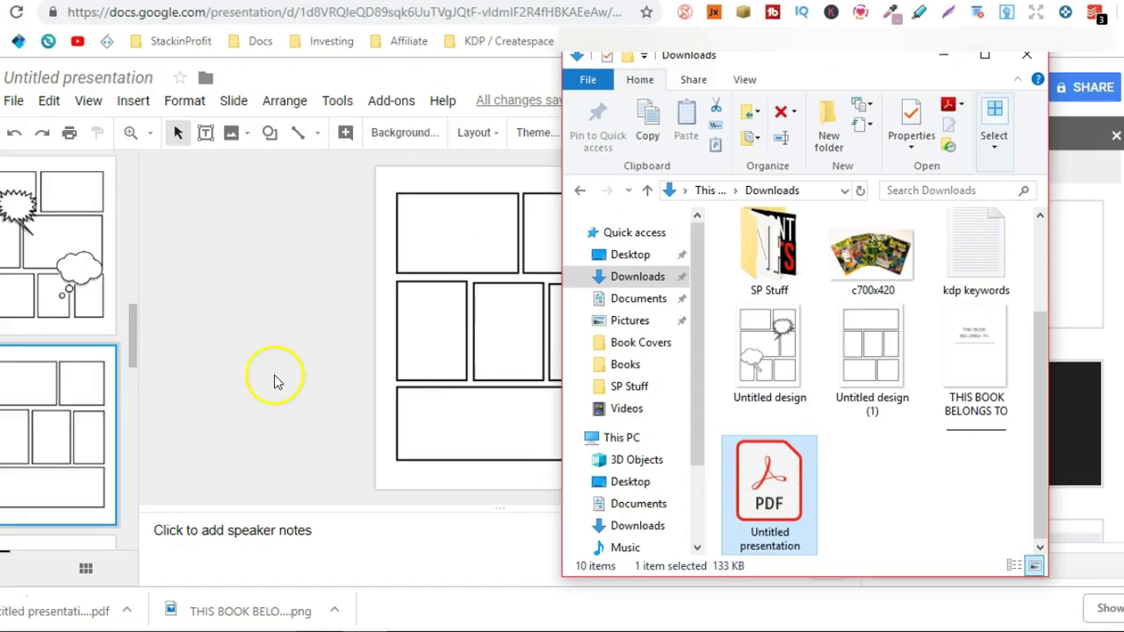
click(275, 381)
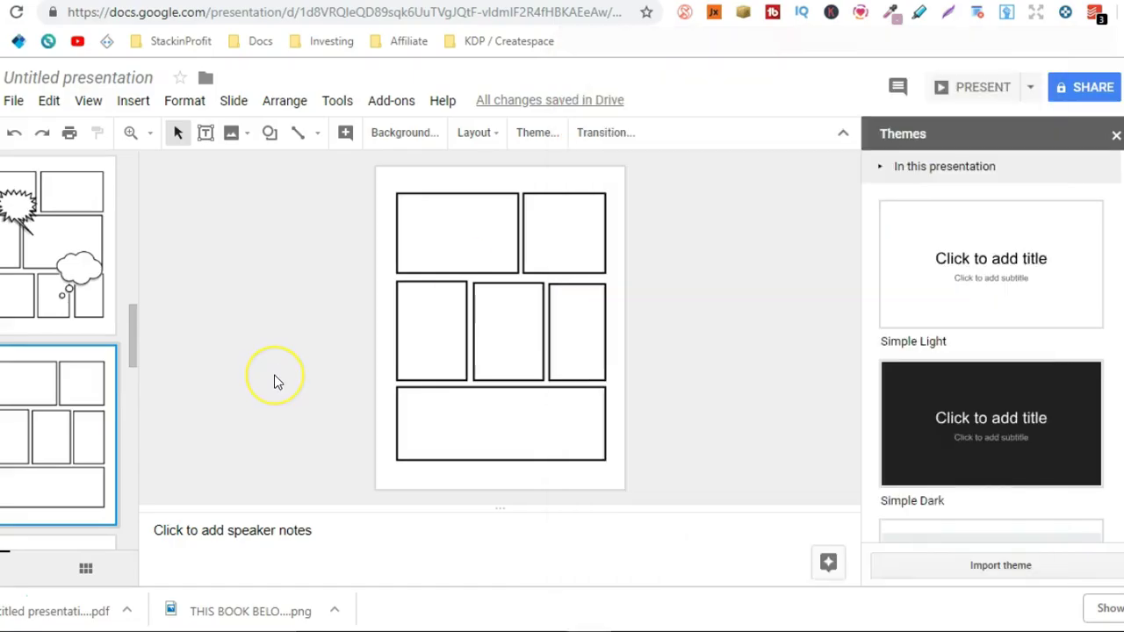